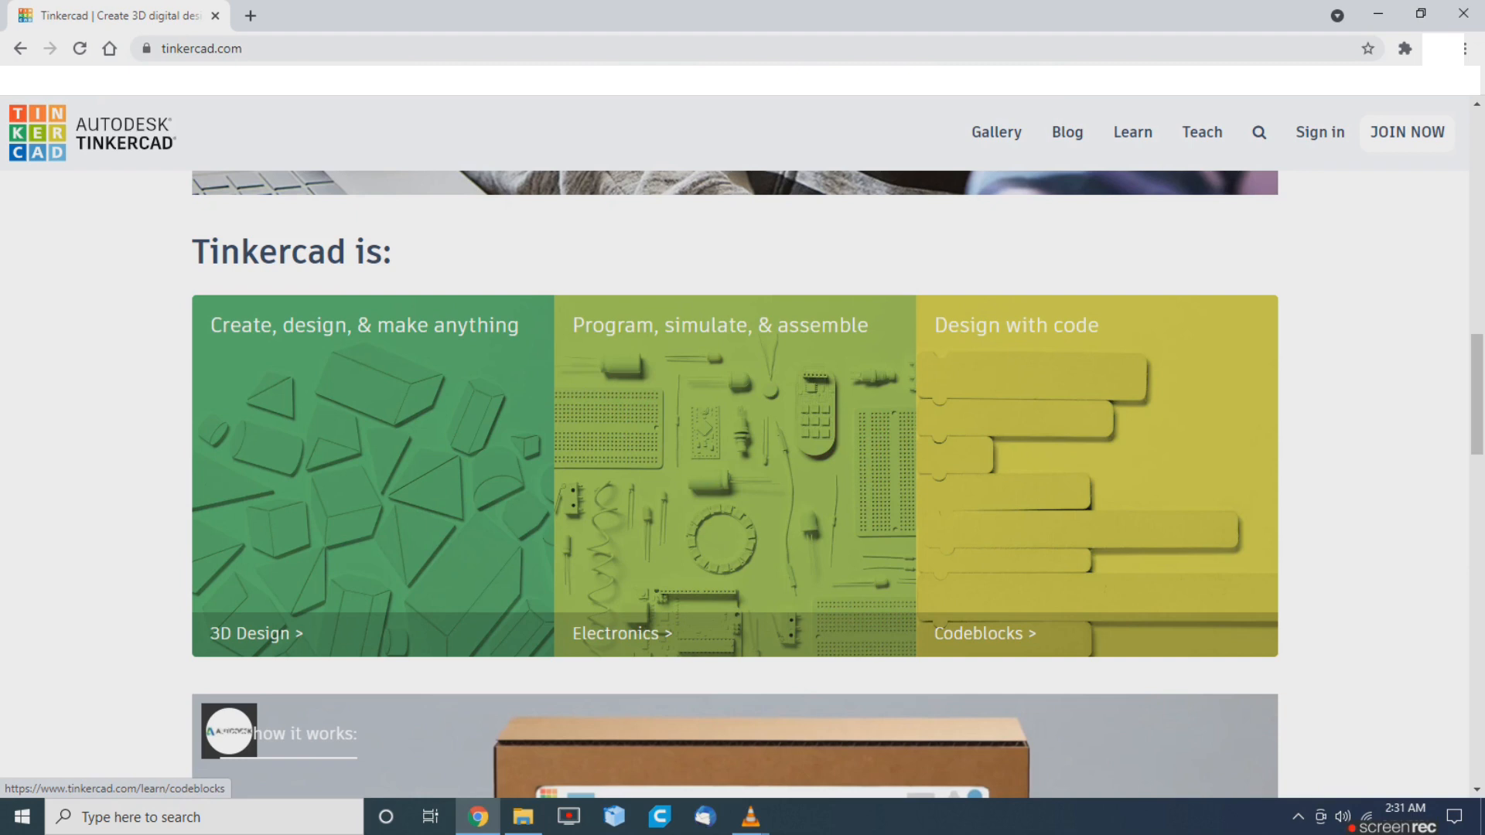
Look through the Tinkercad home page and sign in with an existing Google account
scroll(735, 484, "down", 10)
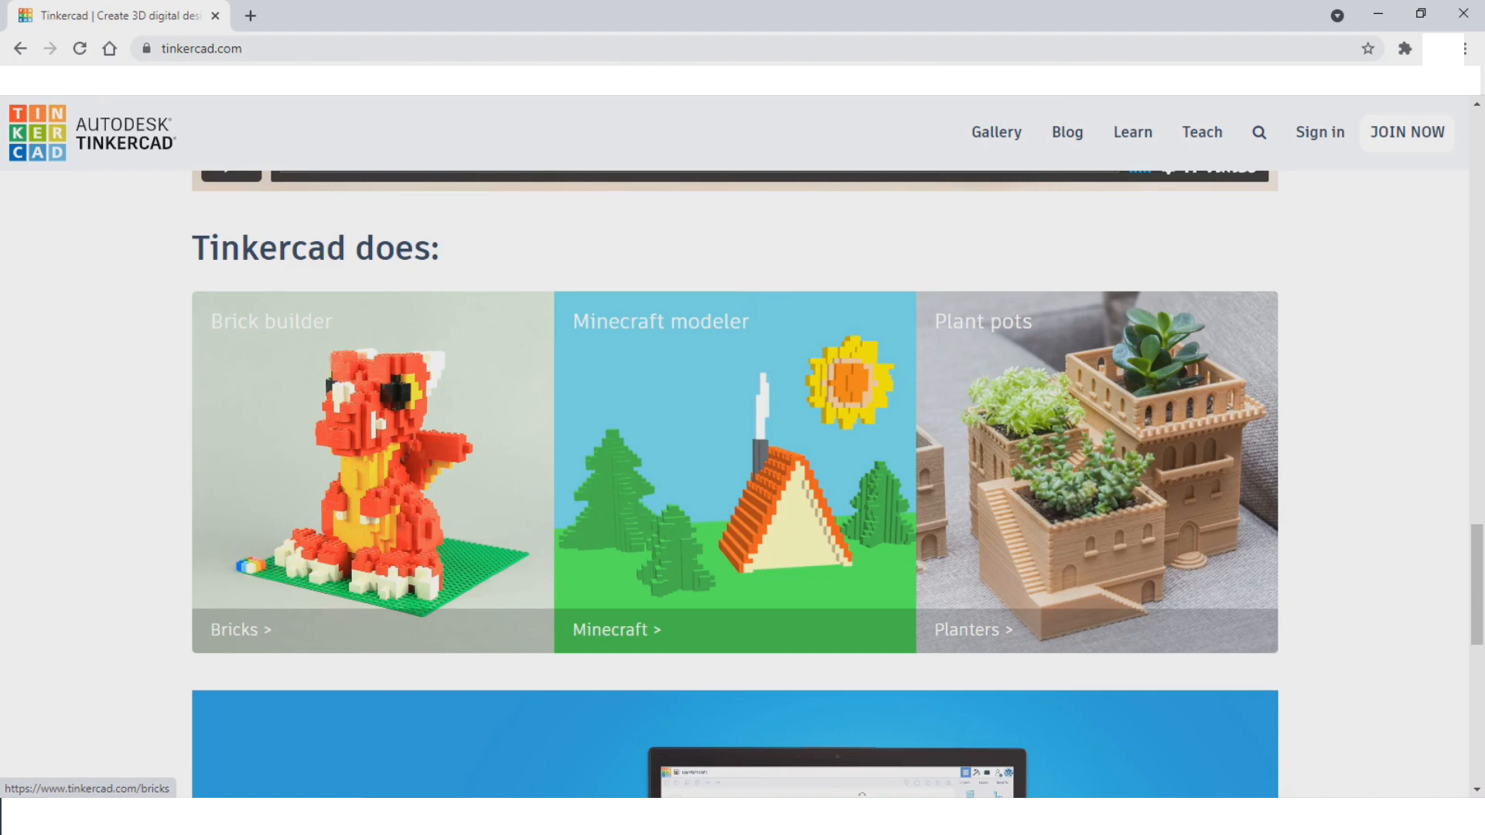
scroll(373, 479, "up", 20)
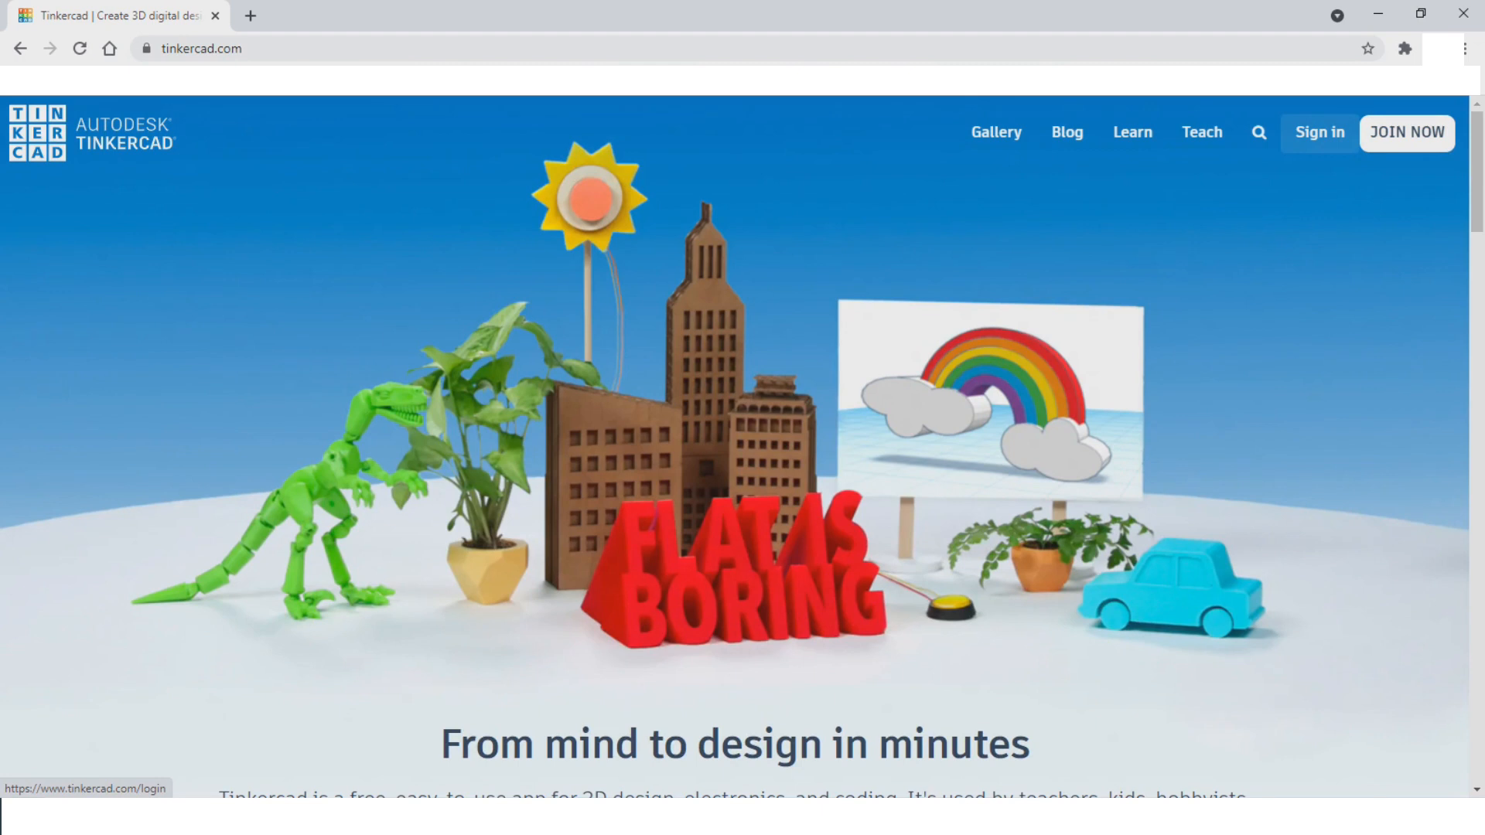
left_click(1321, 133)
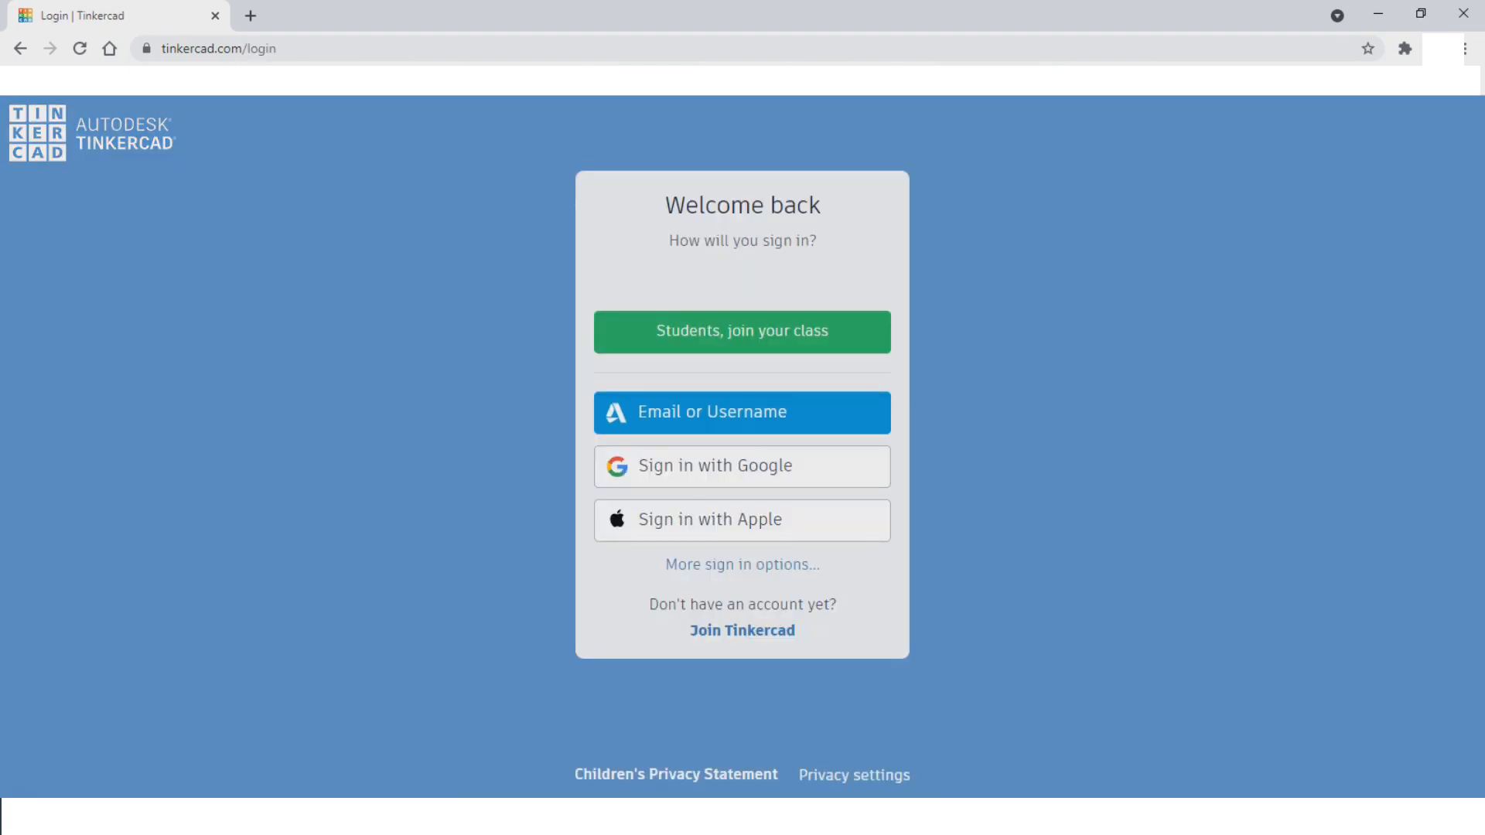
left_click(742, 412)
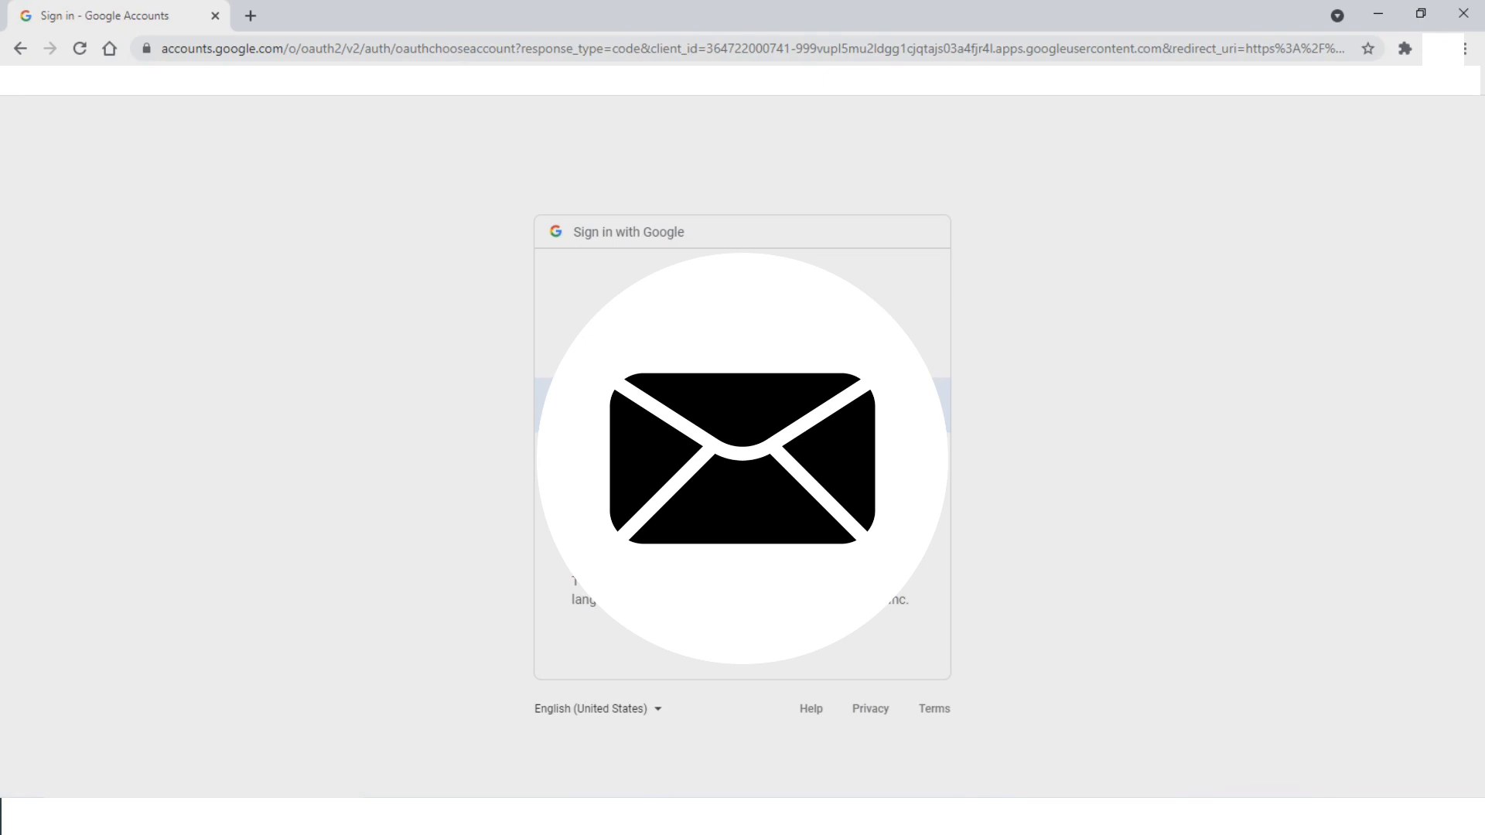
left_click(743, 405)
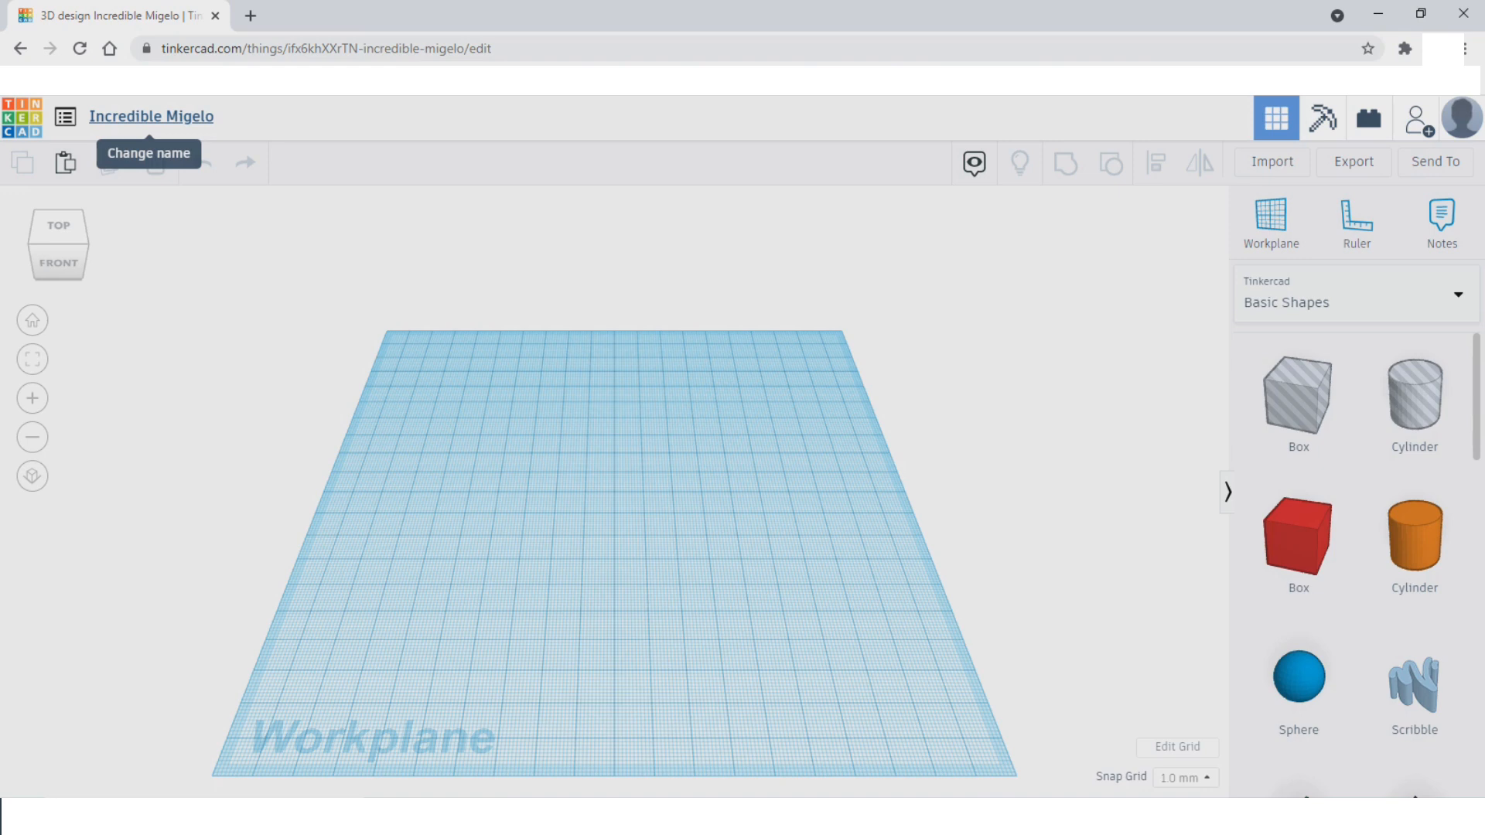
Rename the new 3D design as "tinker cad trial"
left_click(149, 116)
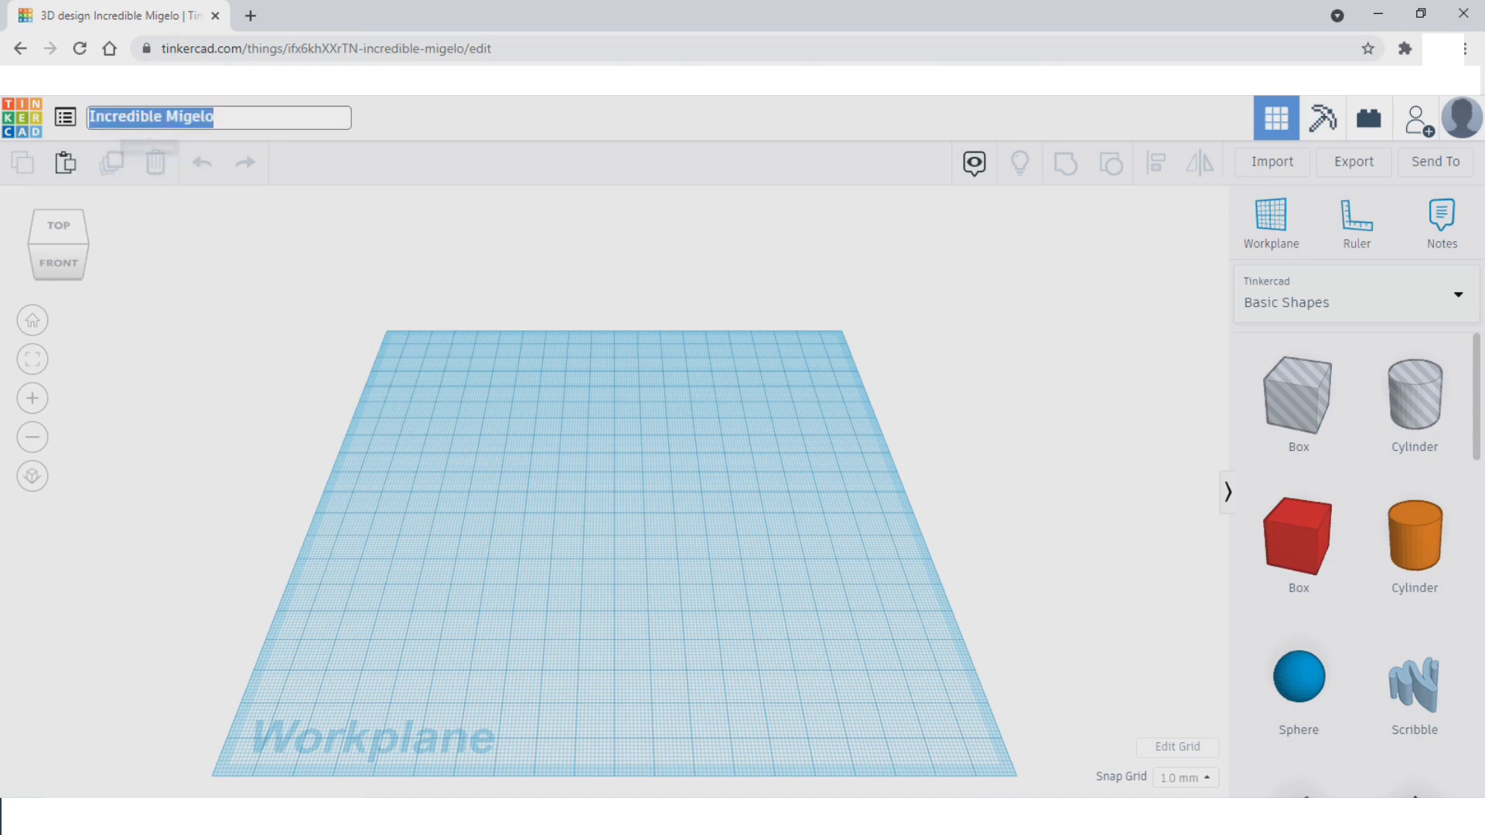
type("tinker cad trial")
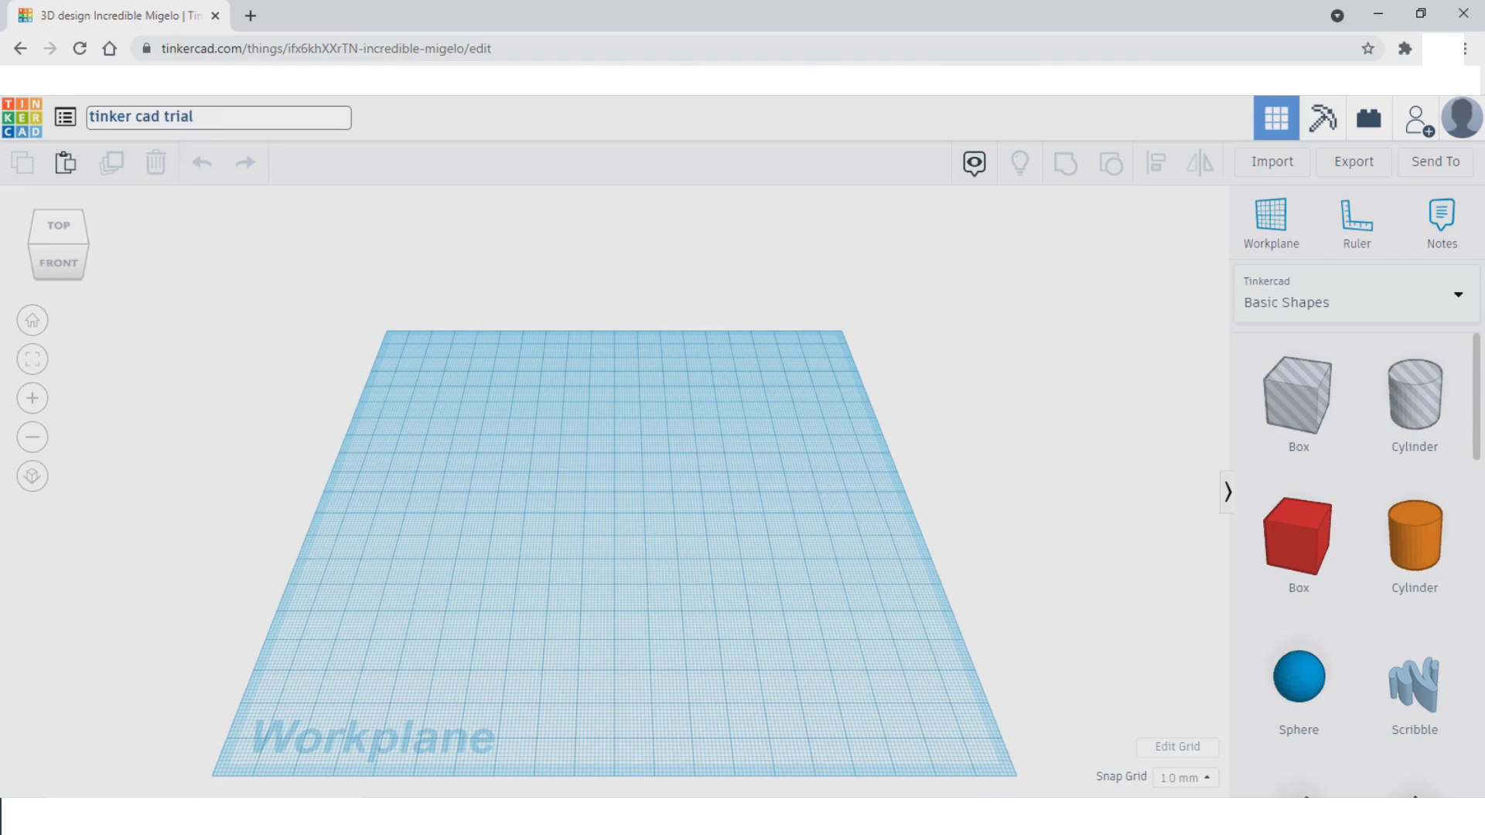
key("Return")
Browse the shapes offered in the Basic Shapes collection
left_click(1356, 295)
left_click(1357, 295)
left_click(1357, 295)
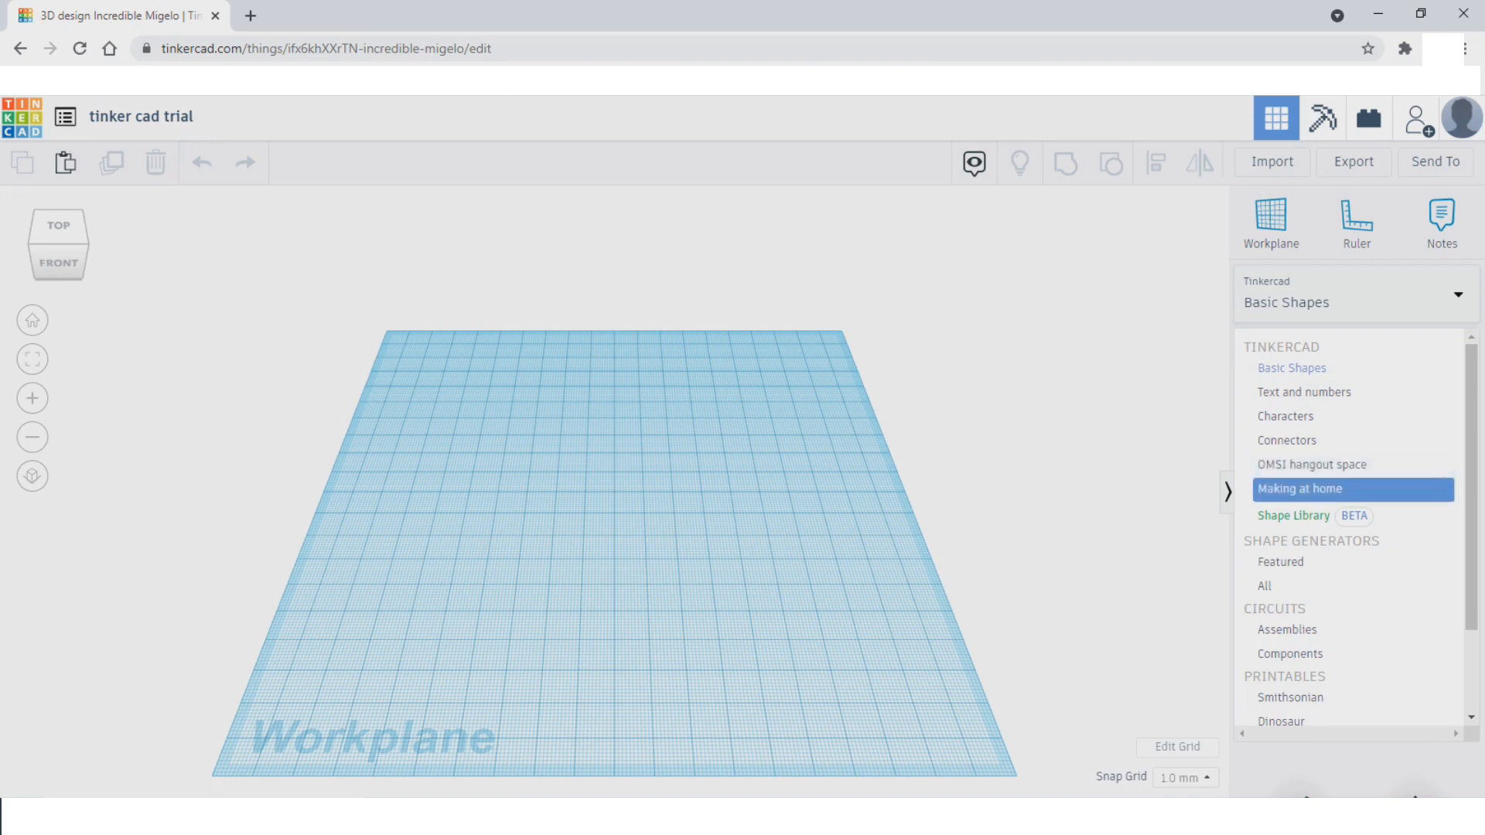
left_click(1299, 369)
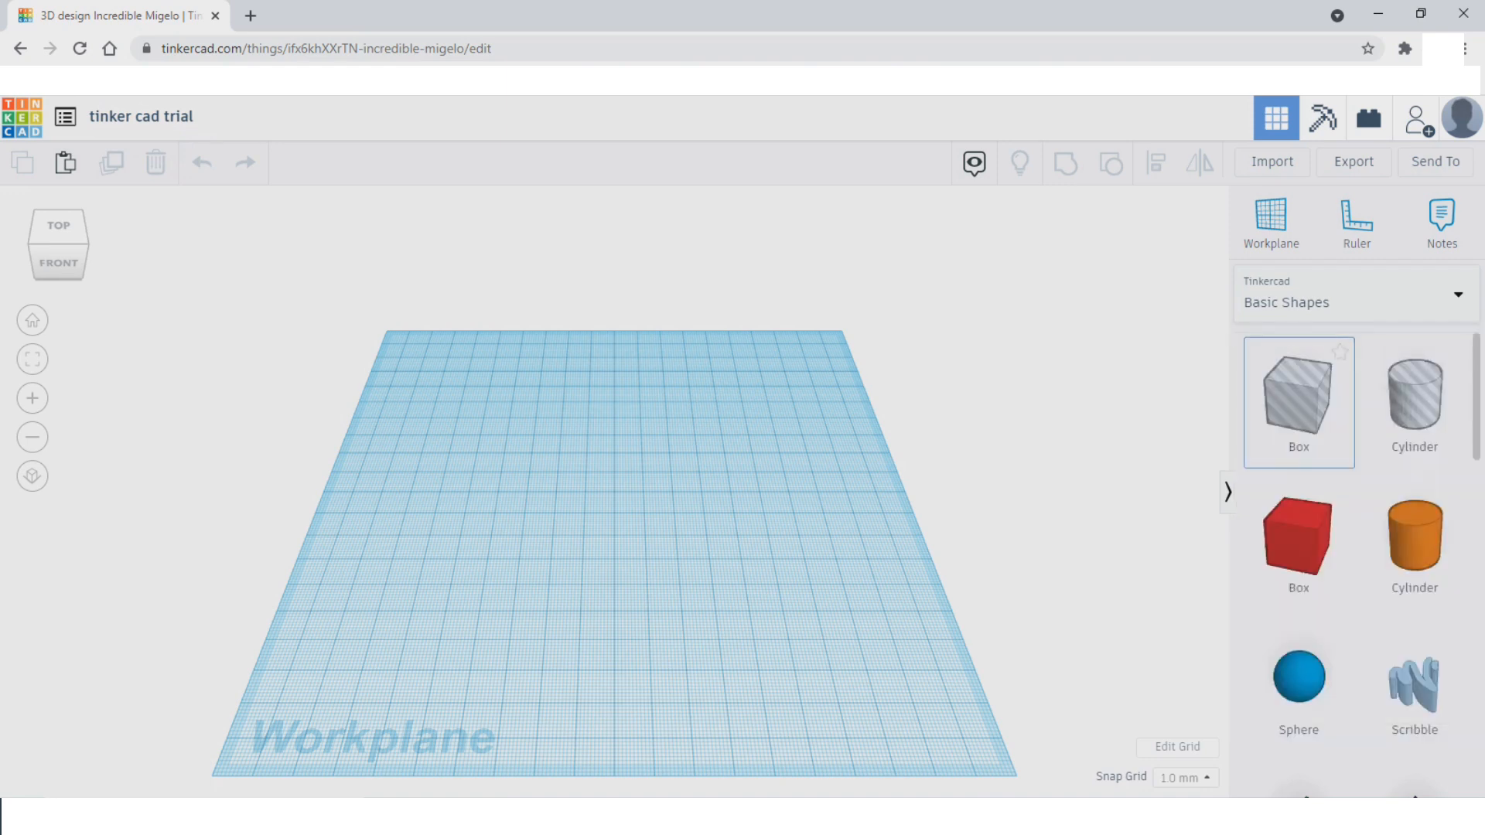
scroll(1353, 542, "down", 7)
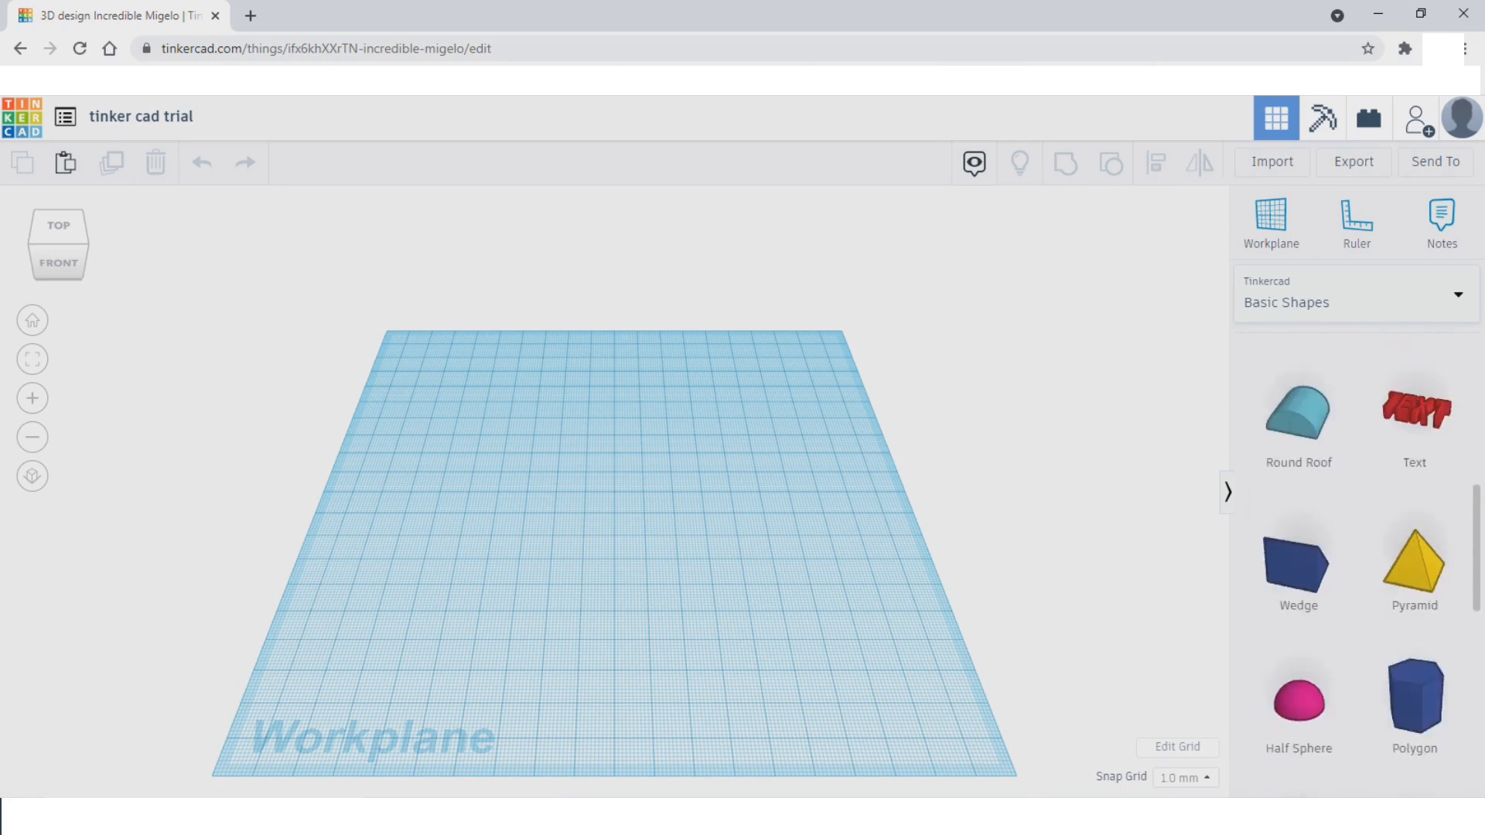
scroll(1300, 735, "down", 5)
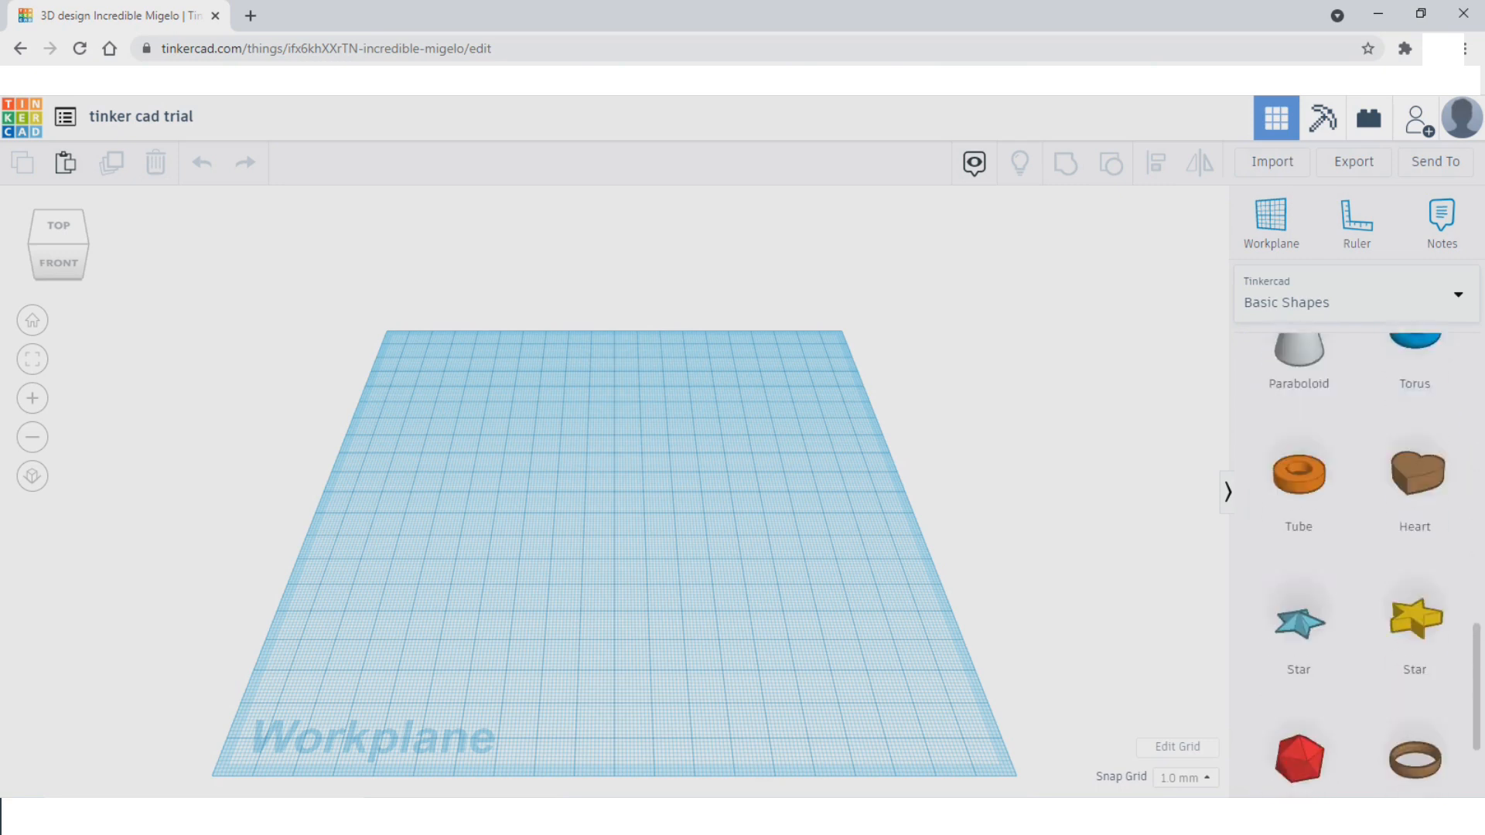
scroll(1300, 735, "up", 8)
scroll(1299, 542, "up", 3)
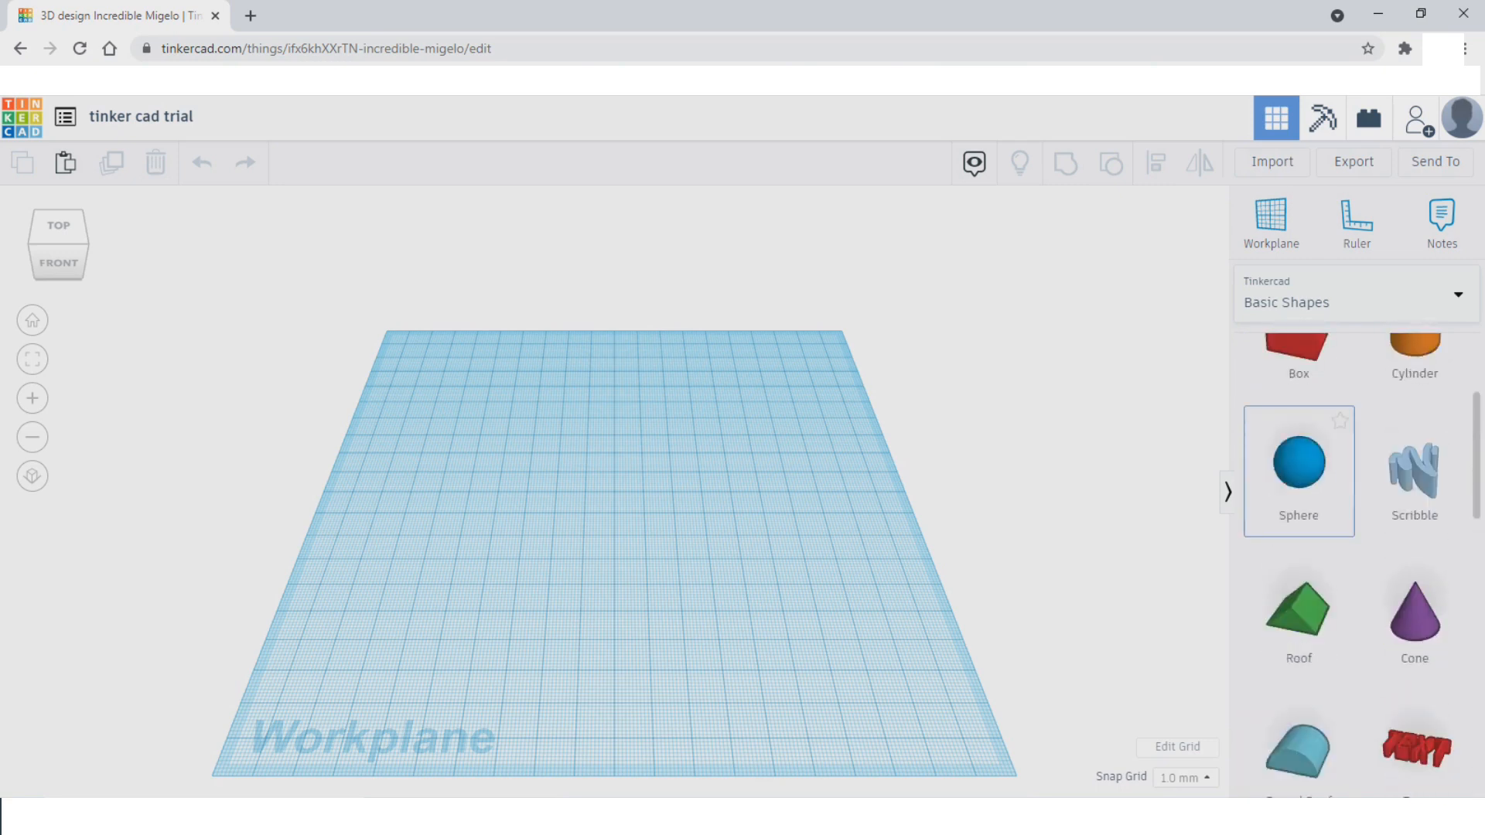
scroll(1299, 542, "up", 3)
Open the Text and numbers collection and look through its letter shapes
left_click(1357, 298)
left_click(1307, 381)
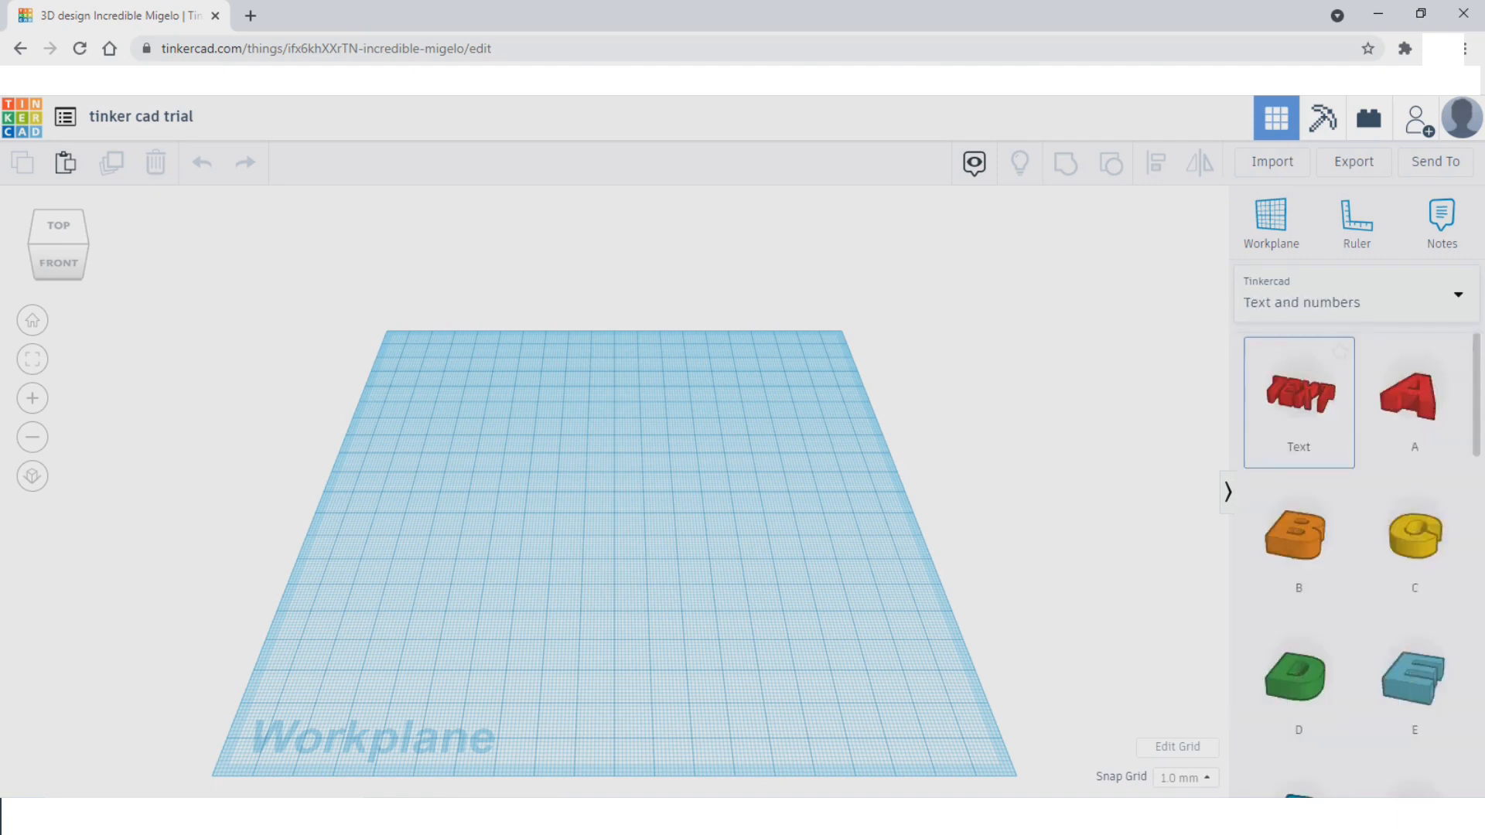
scroll(1415, 456, "down", 4)
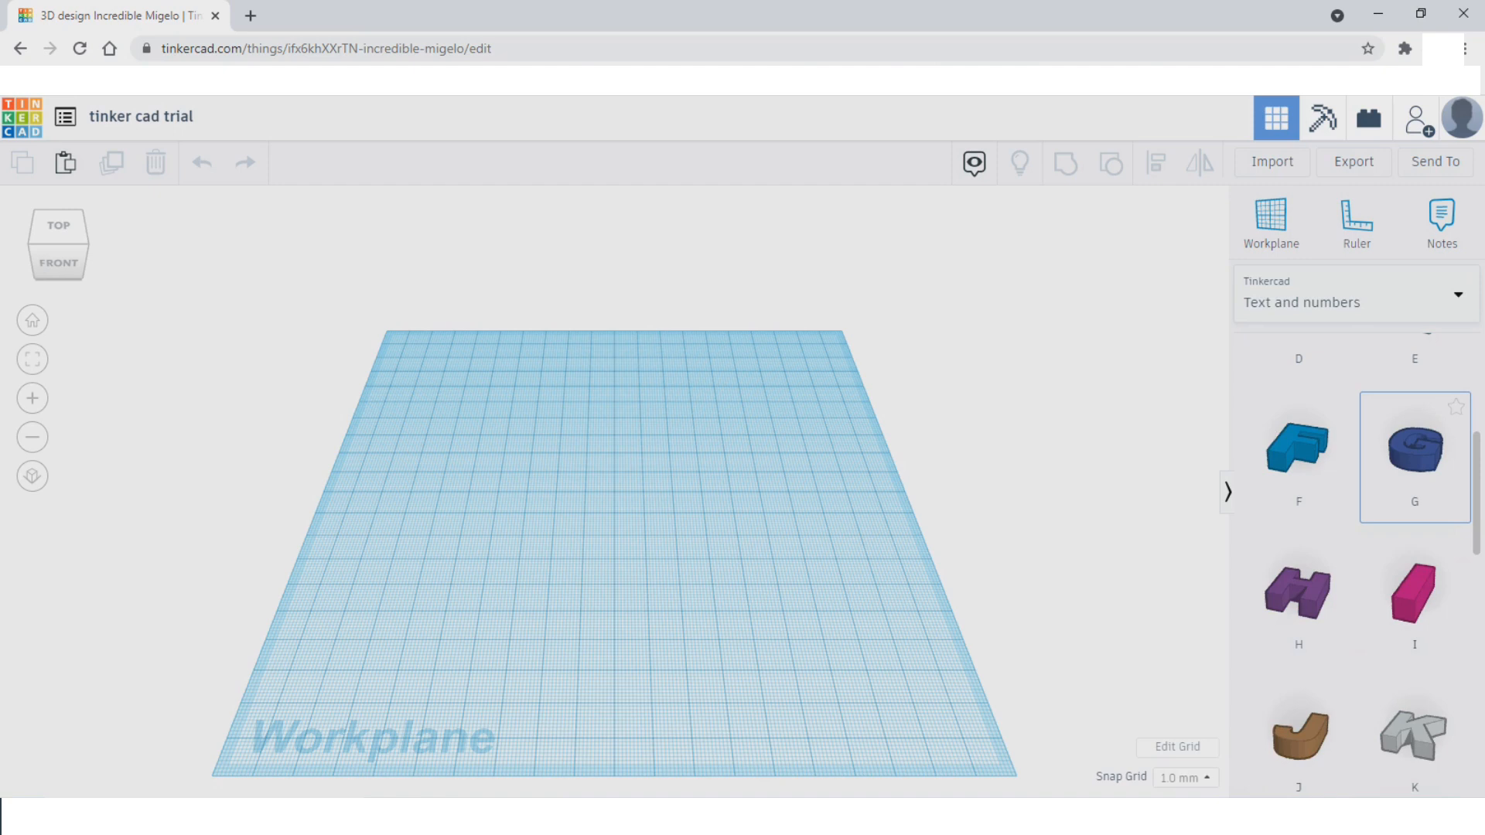
scroll(1415, 457, "down", 9)
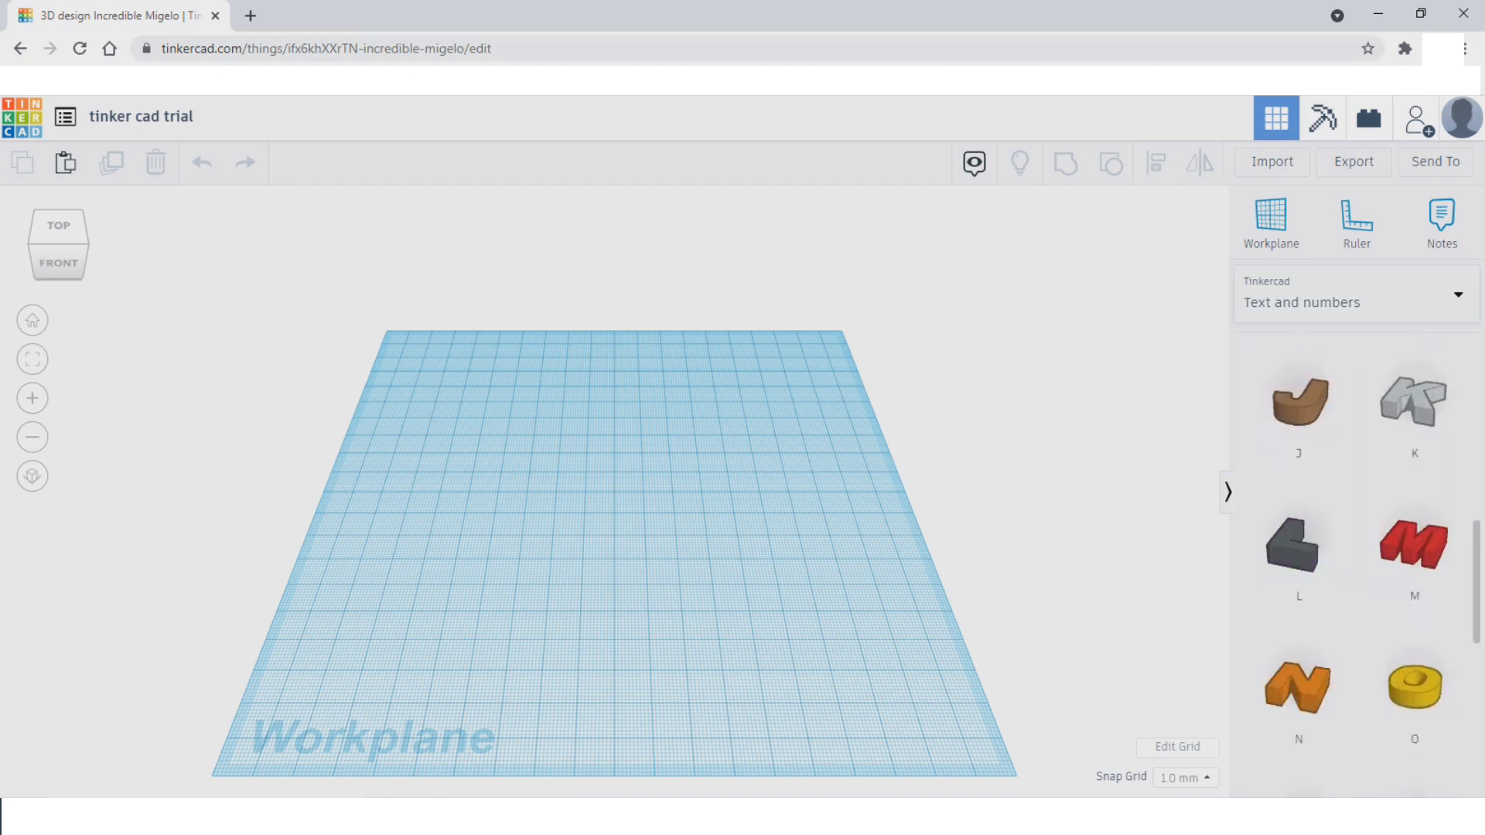
scroll(1415, 433, "down", 1)
scroll(1416, 433, "up", 12)
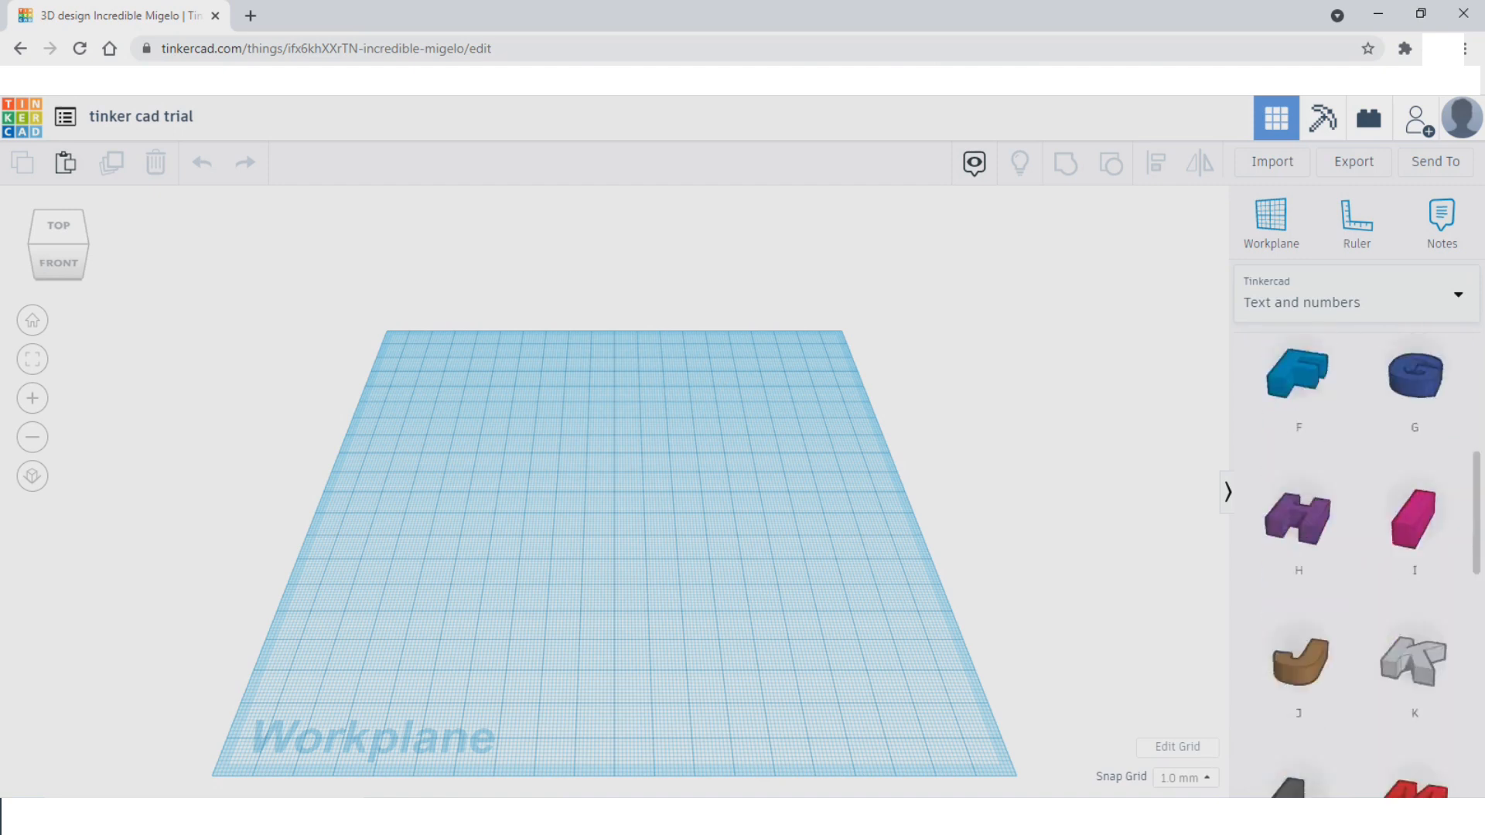
Look through the shapes in the Characters and Connectors collections
left_click(1392, 298)
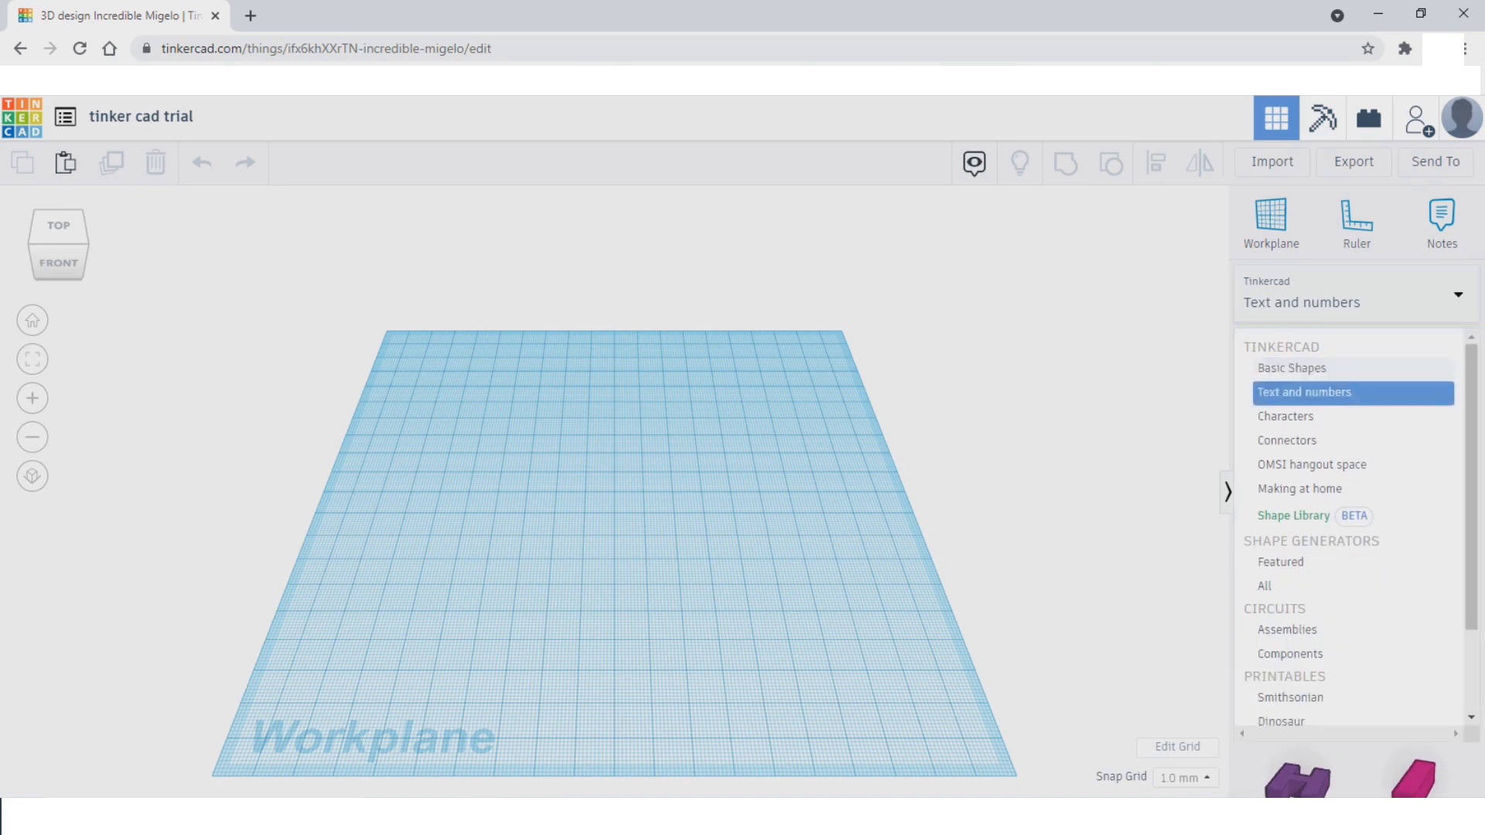
left_click(1315, 416)
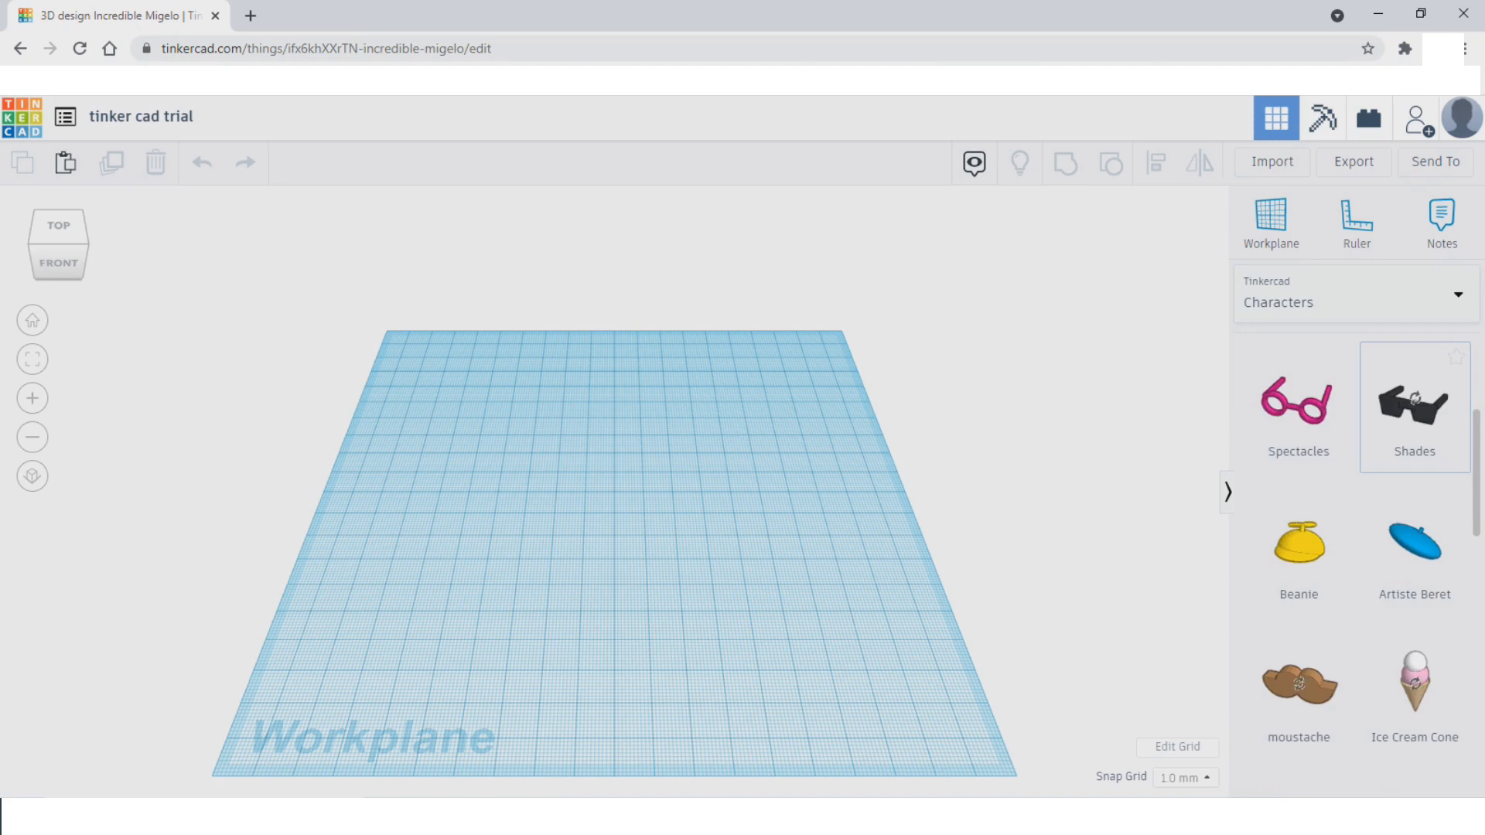
scroll(1416, 398, "down", 10)
scroll(1415, 398, "down", 2)
scroll(1415, 398, "up", 1)
left_click(1356, 293)
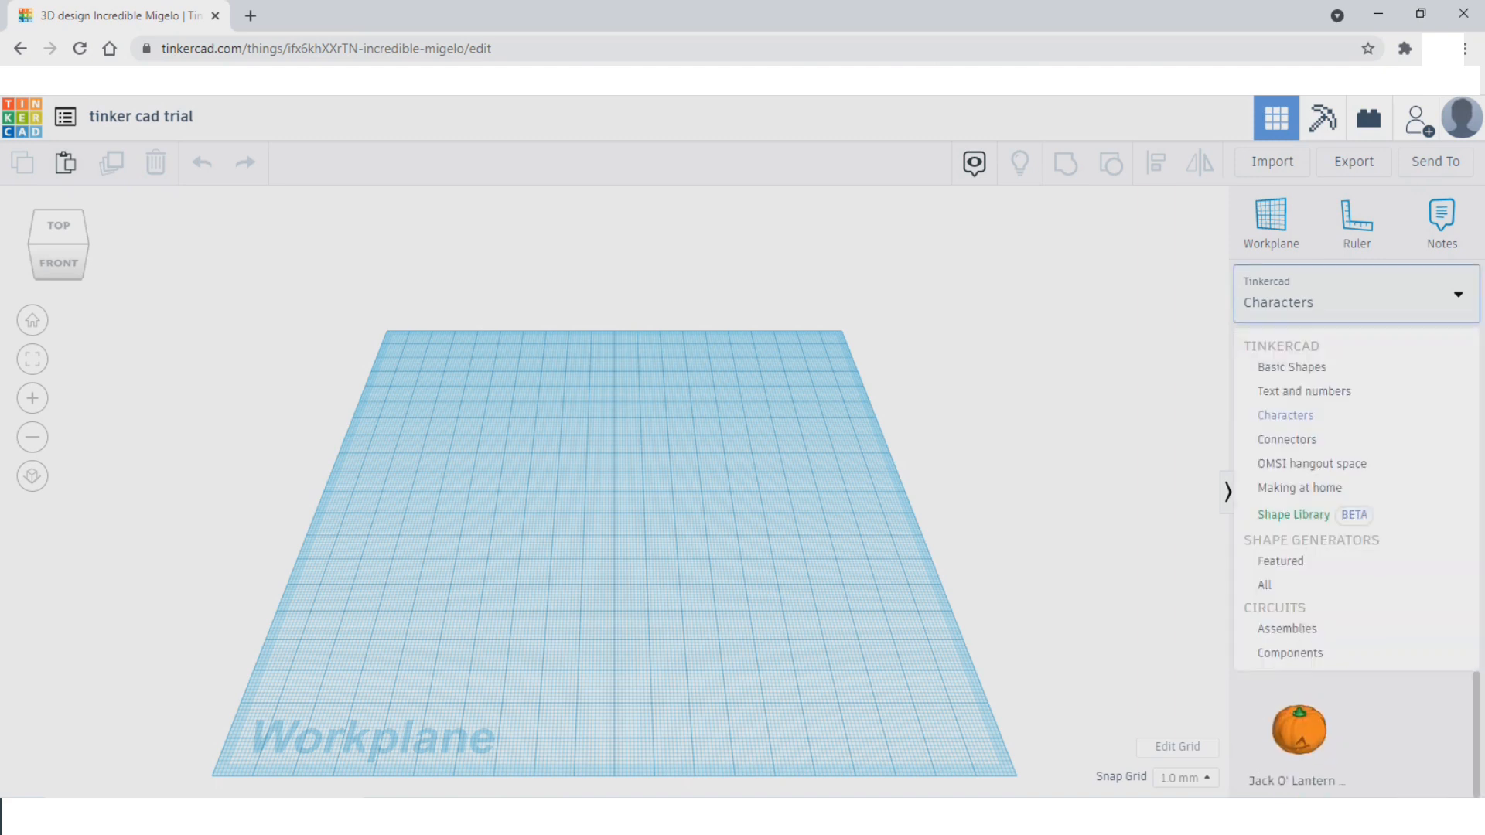
left_click(1286, 439)
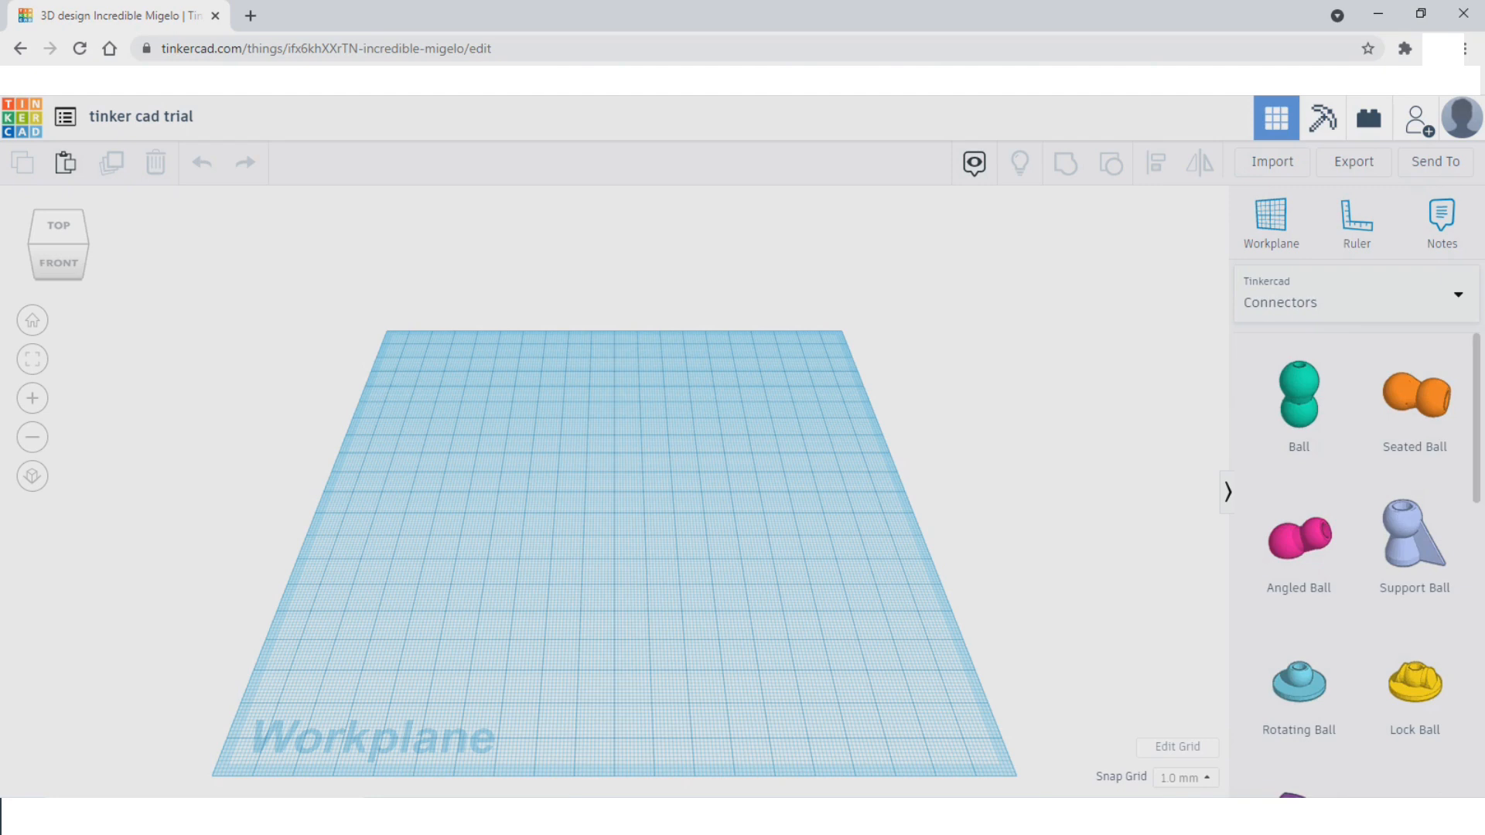
scroll(1415, 398, "down", 10)
View the OMSI hangout space collection and return to Basic Shapes
left_click(1357, 294)
left_click(1311, 465)
left_click(1292, 368)
scroll(1300, 464, "up", 5)
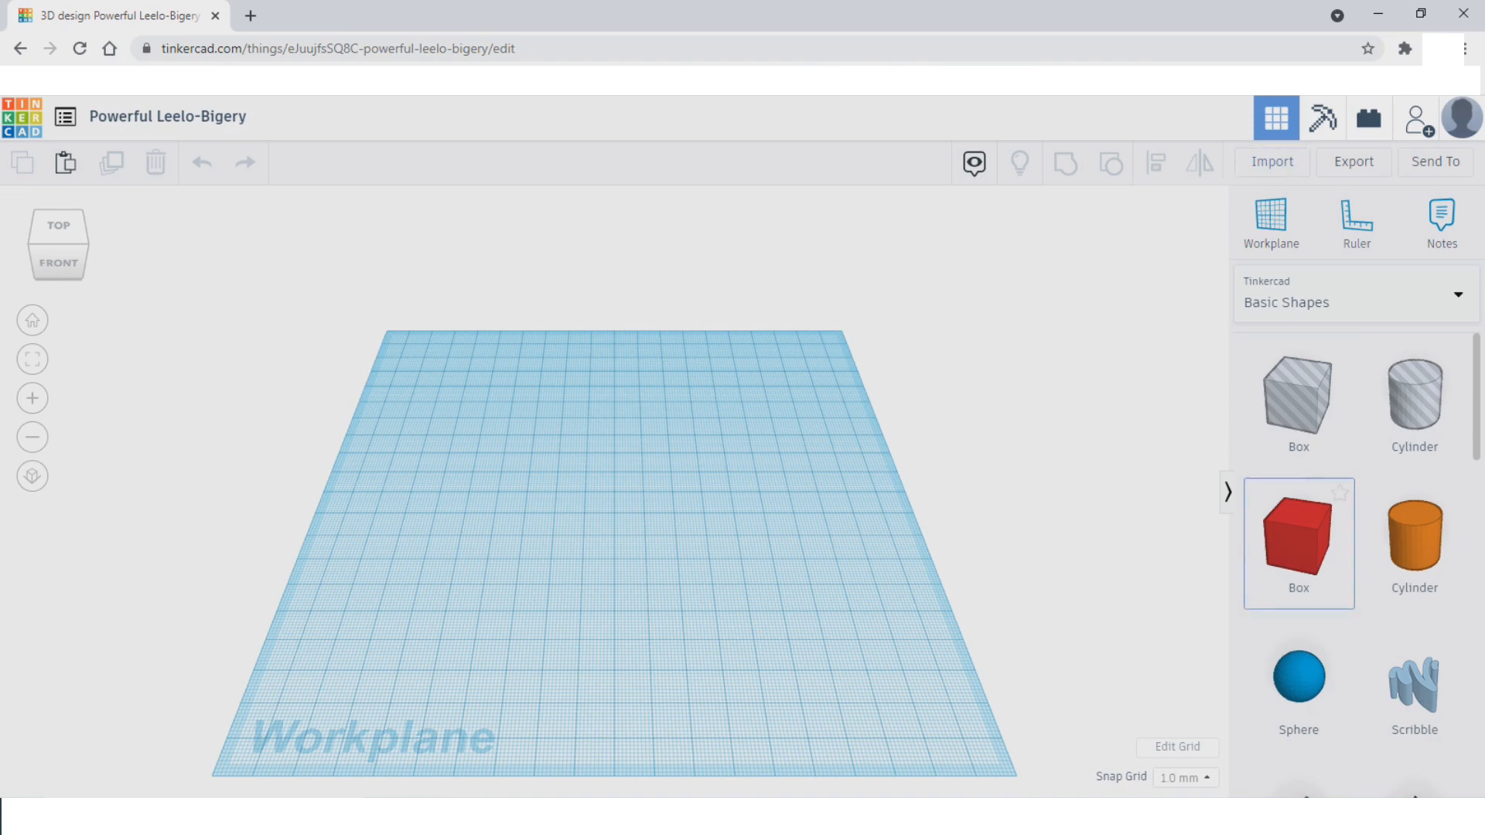
Place a solid red box on the workplane and move it about 10 mm to the left and 27 mm toward the front
left_click_drag(1298, 541, 683, 431)
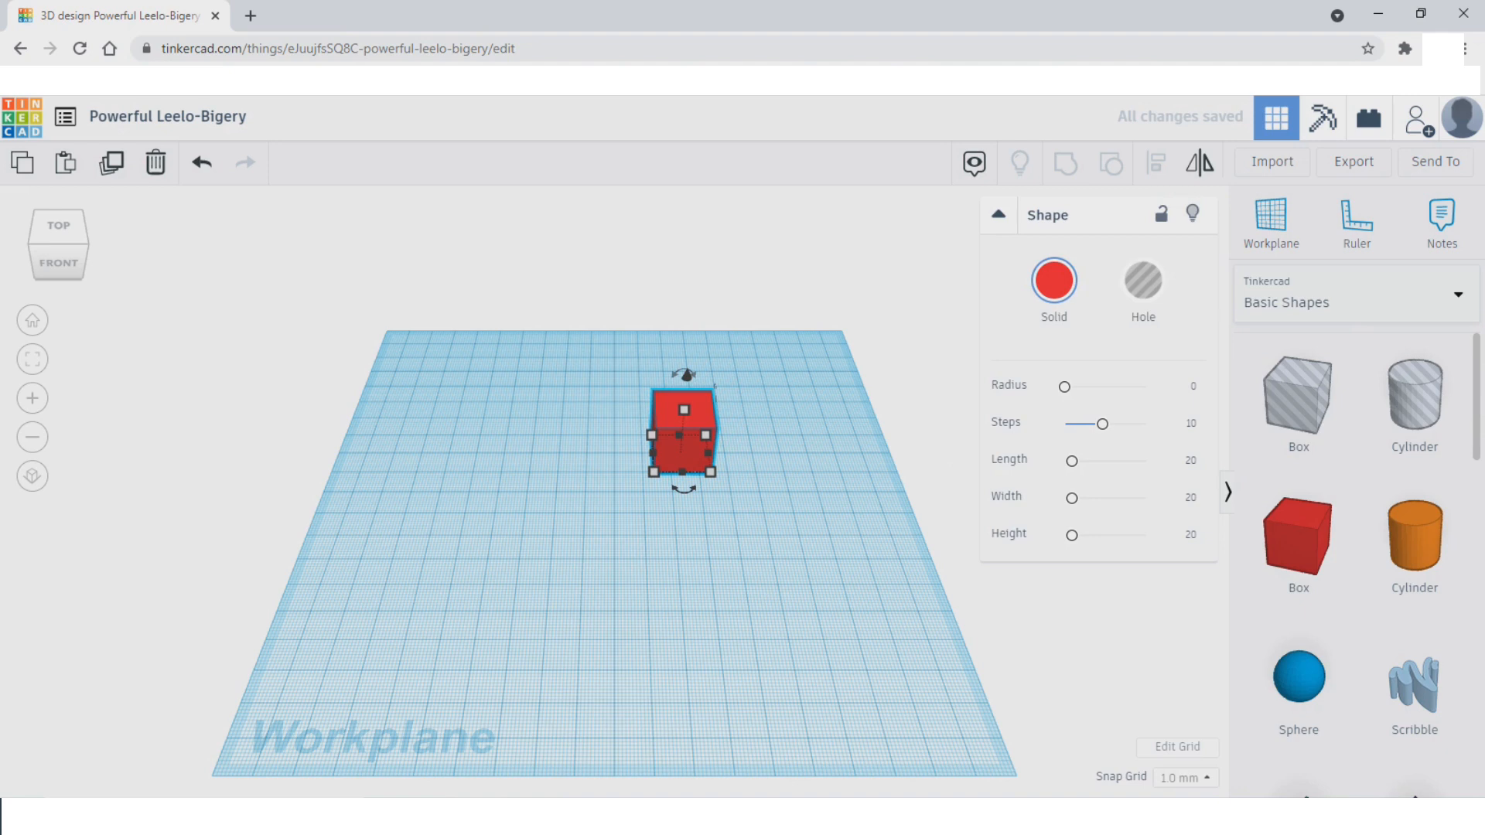
key("Escape")
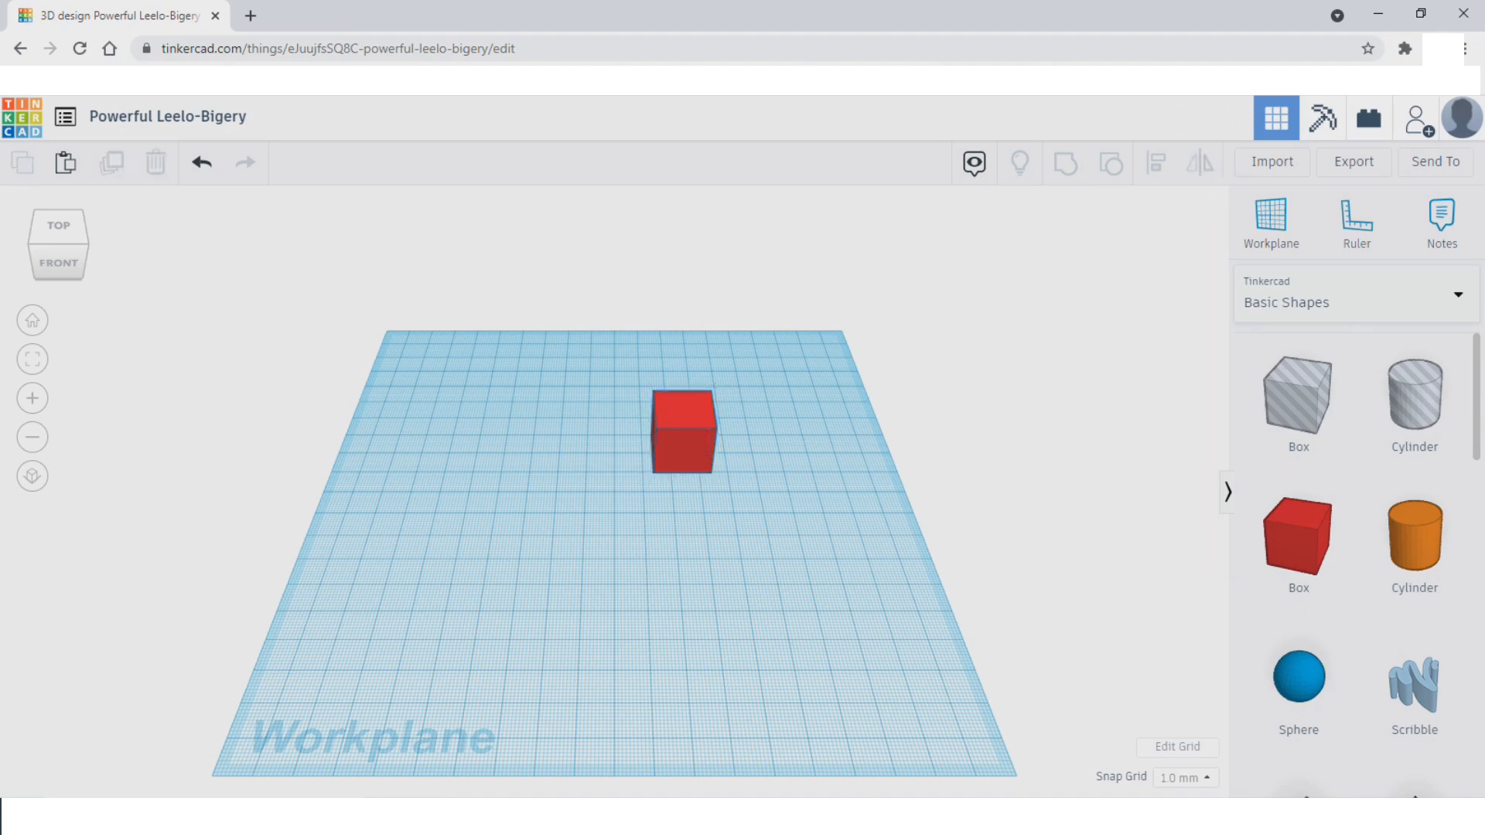
right_click_drag(681, 495, 698, 454)
left_click(685, 445)
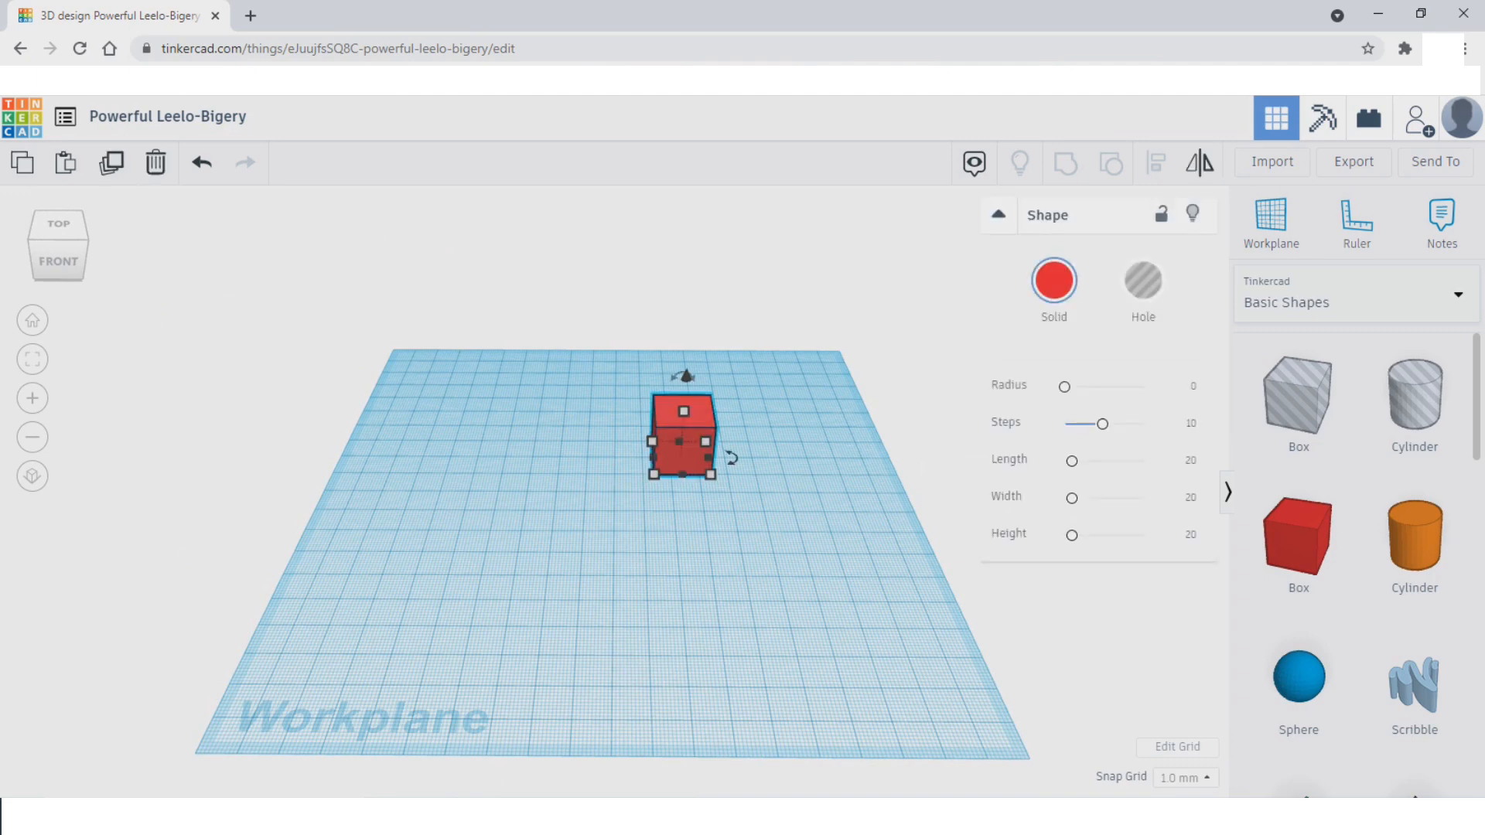
left_click_drag(683, 445, 660, 492)
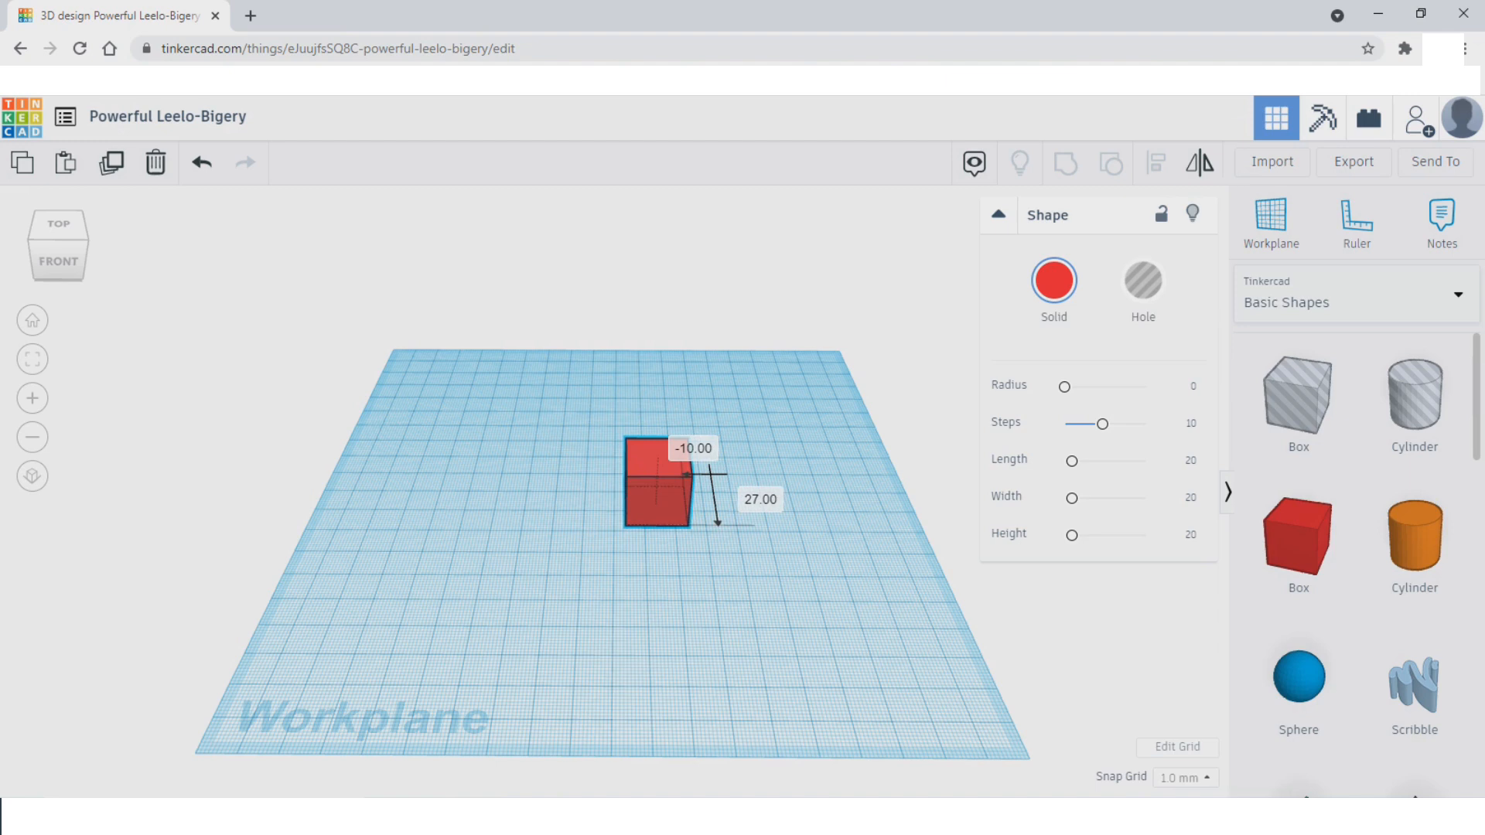
left_click(735, 464)
left_click(659, 484)
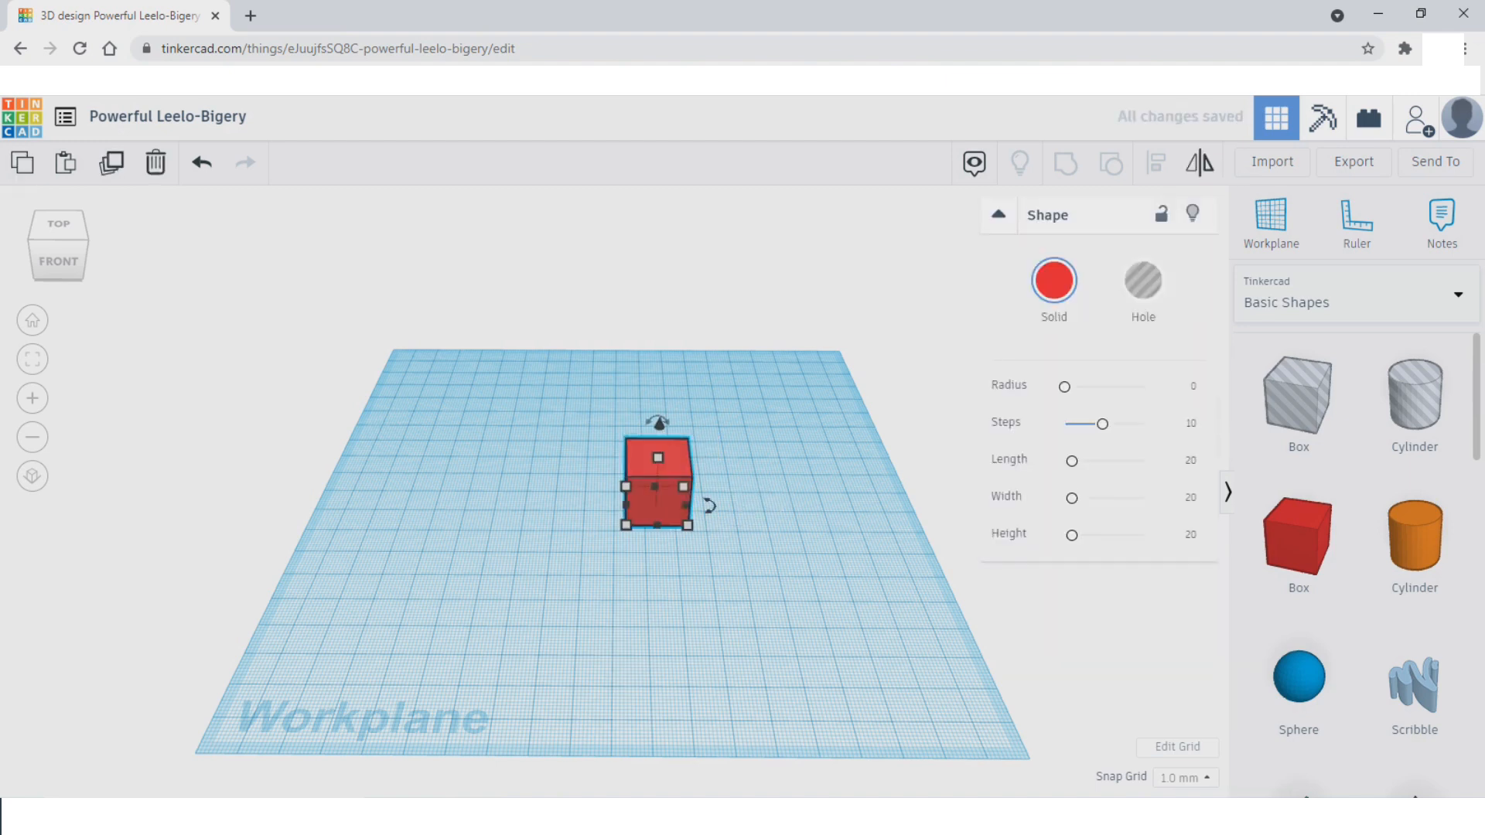
left_click(743, 483)
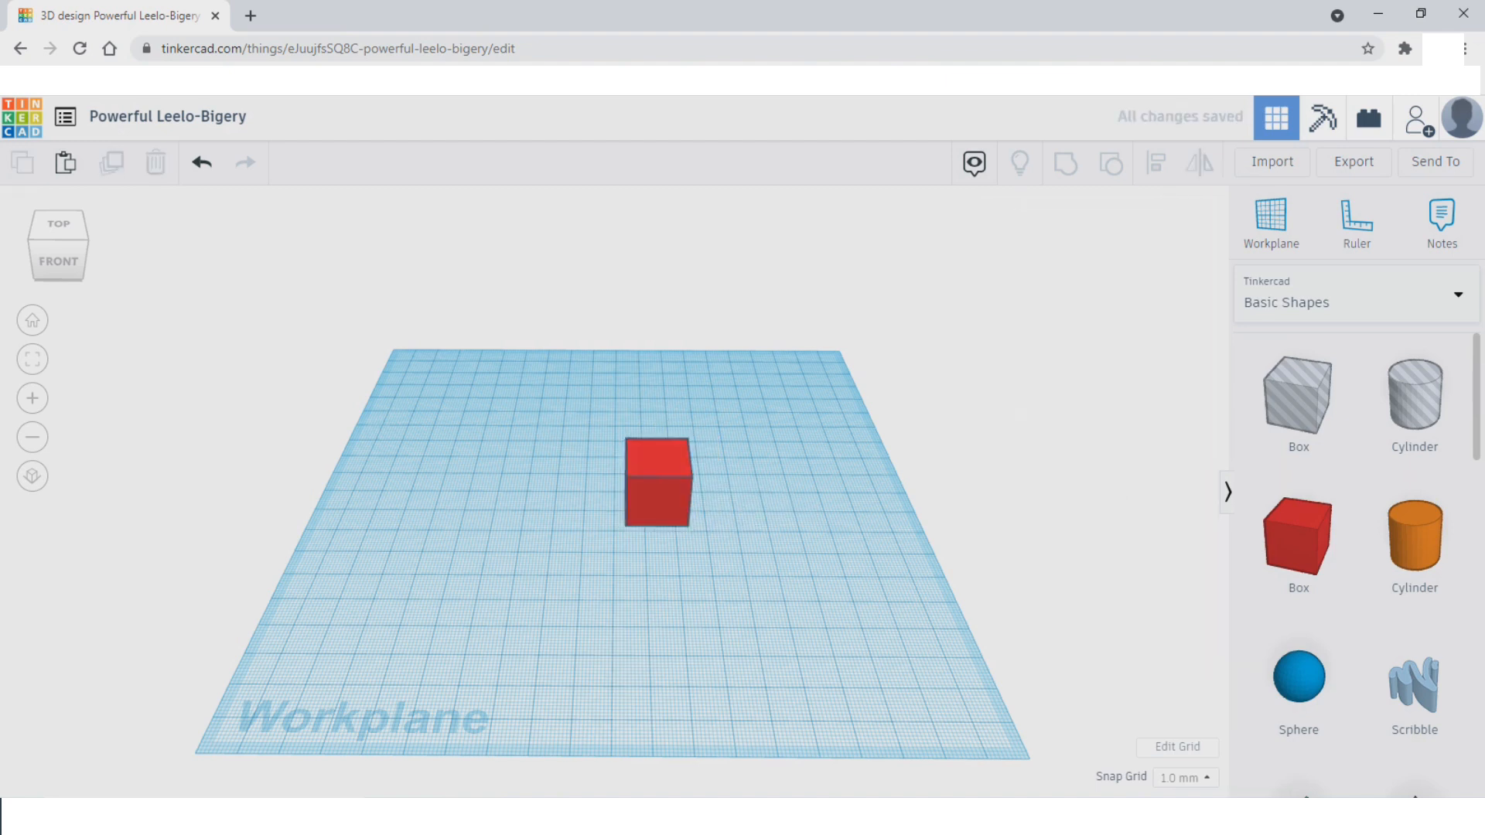
Stretch the red box to 60 mm along its left-to-right side
mouse_move(742, 494)
right_mouse_down()
mouse_move(719, 426)
mouse_move(774, 290)
mouse_move(747, 518)
mouse_move(793, 494)
mouse_move(820, 349)
mouse_move(793, 410)
mouse_move(707, 503)
mouse_move(723, 519)
mouse_move(766, 507)
right_mouse_up()
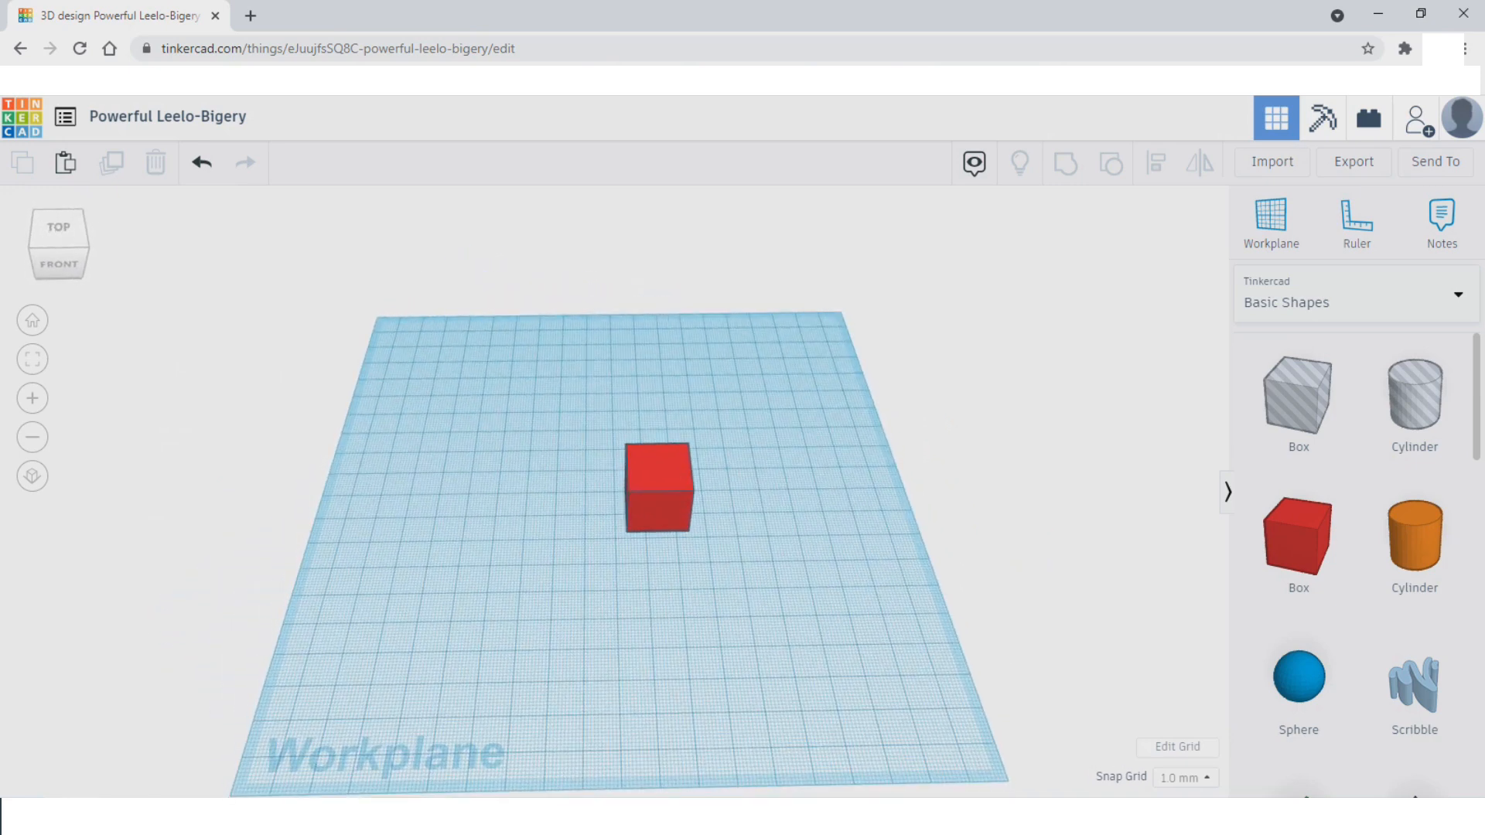
left_click(659, 495)
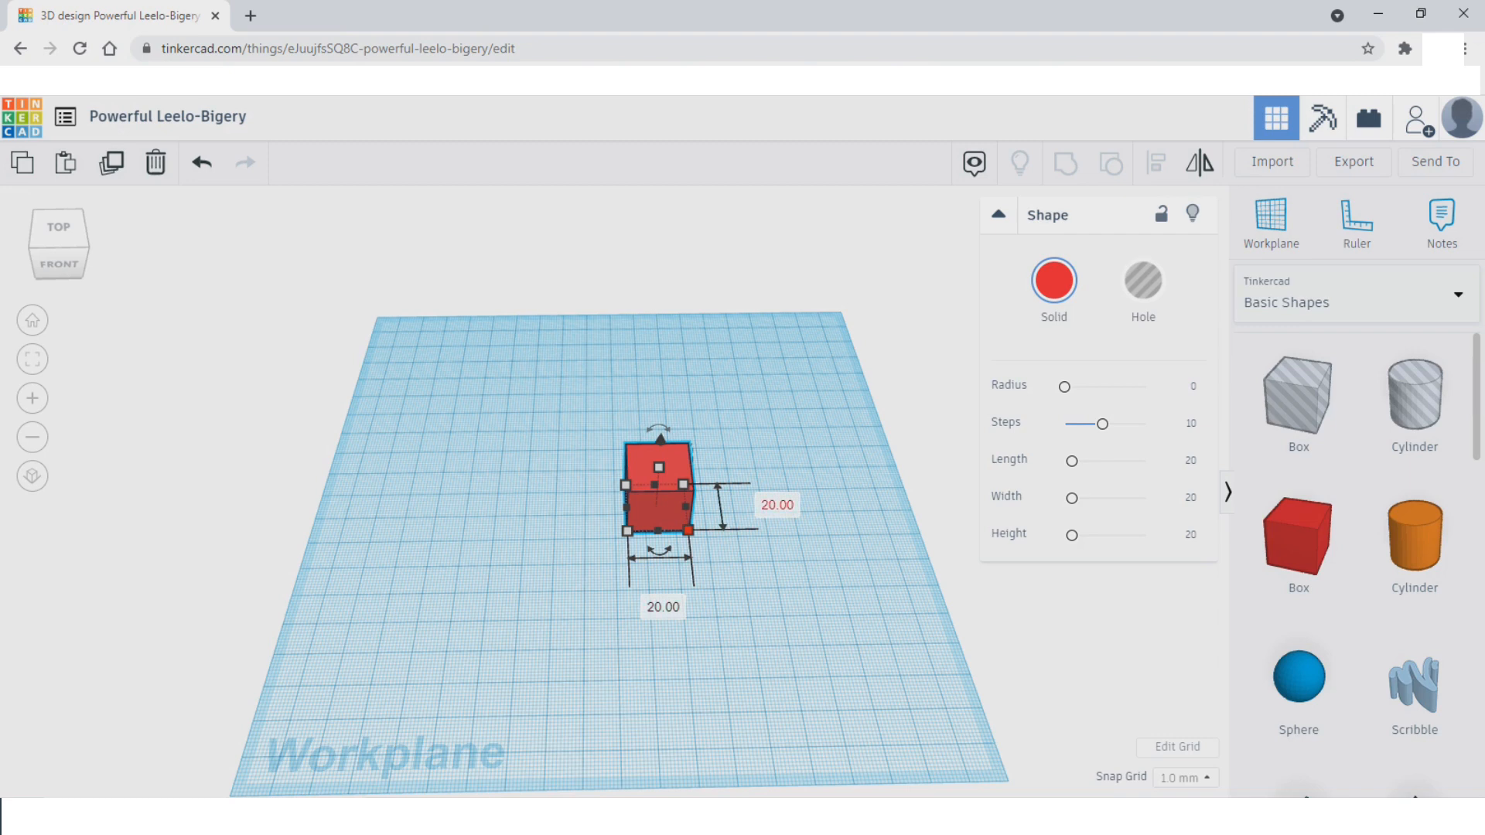
left_click(663, 607)
type("60")
key("Return")
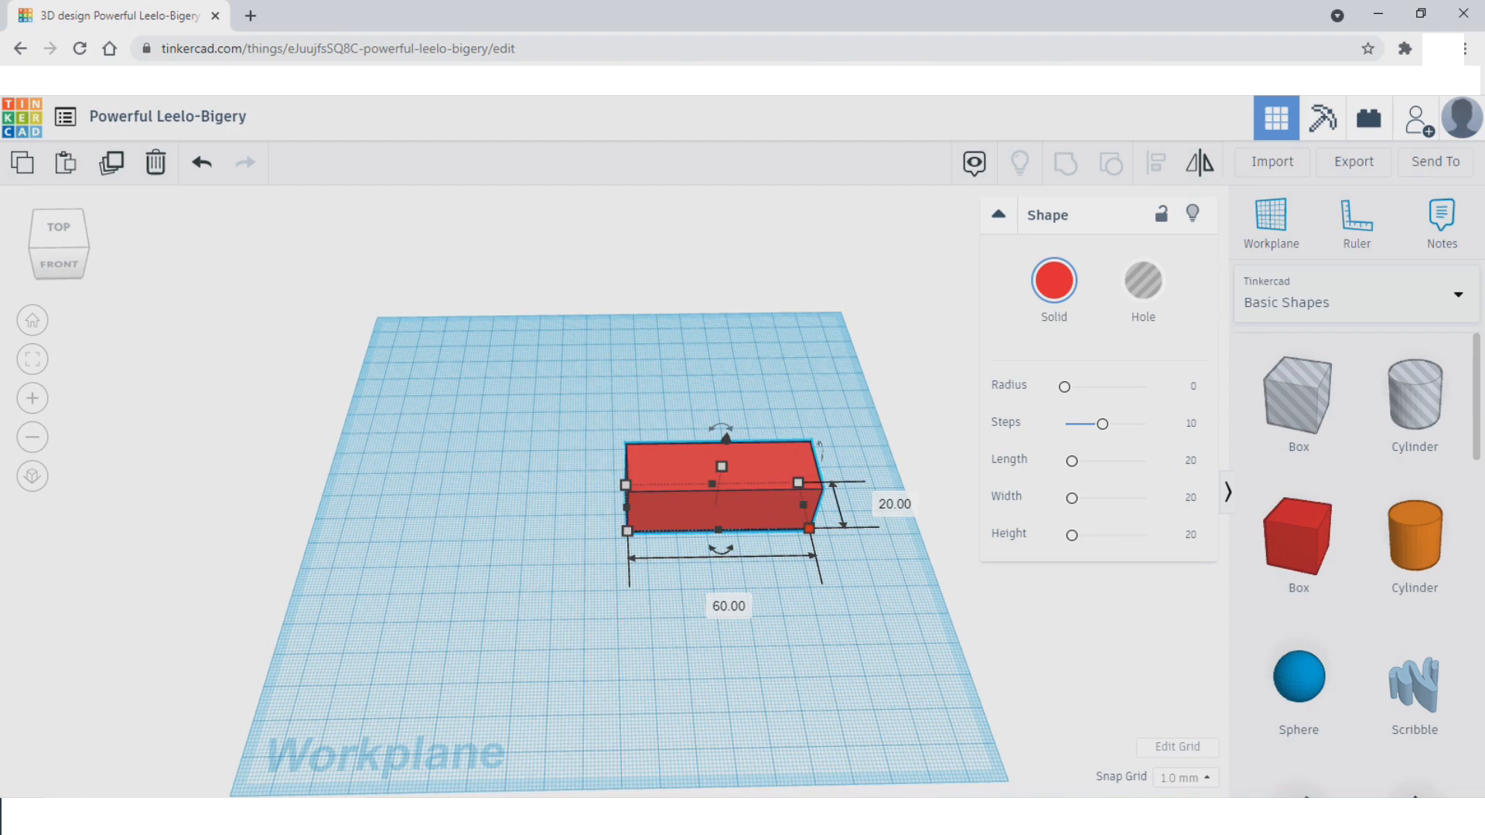
key("Escape")
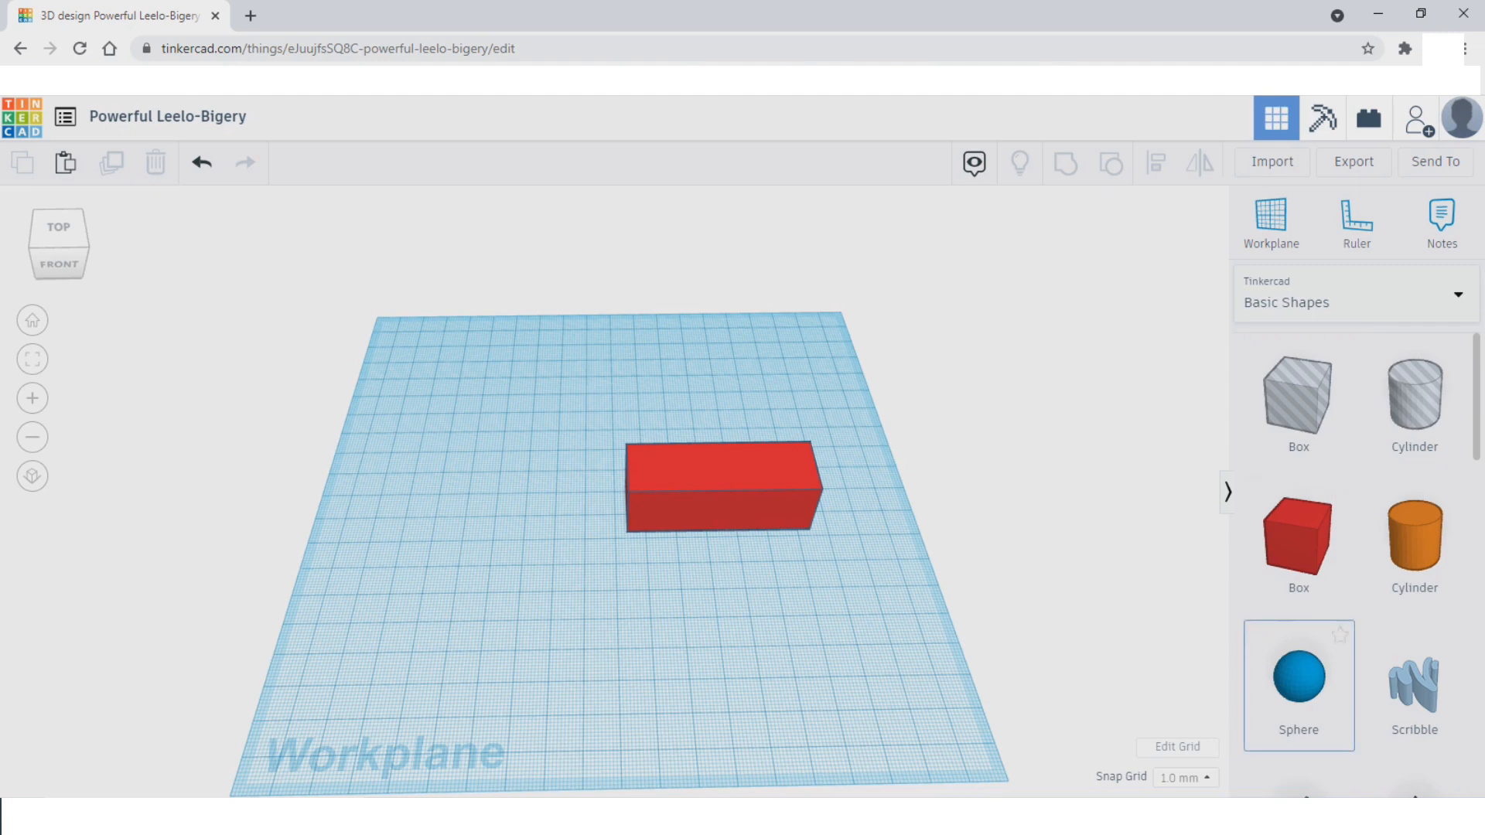
Place a blue sphere in front of the red box and move the box forward to the sphere's left side
left_click_drag(1300, 676, 788, 594)
key("Escape")
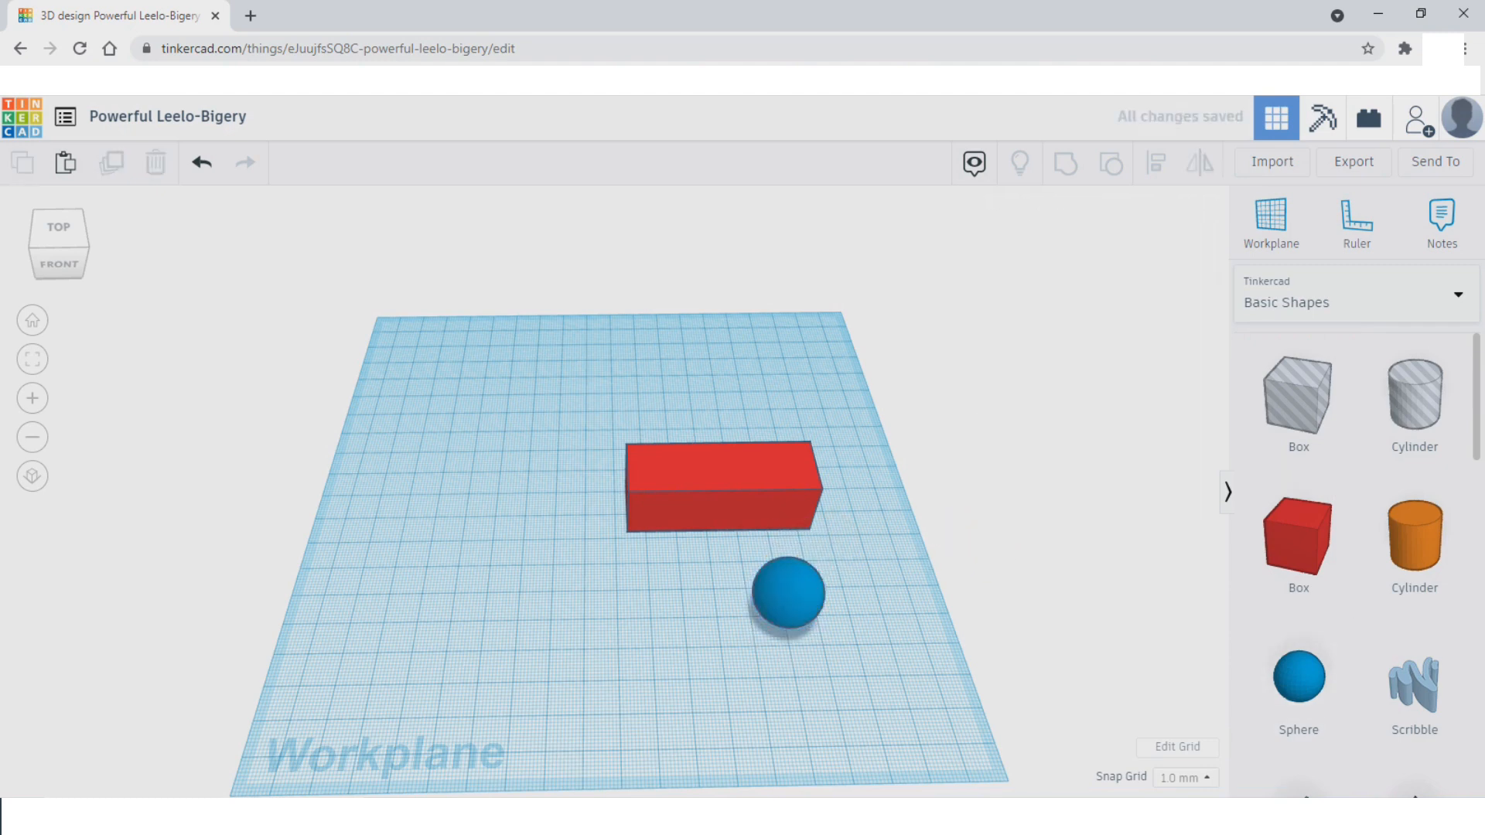
left_click(721, 492)
left_click_drag(721, 492, 624, 597)
key("Escape")
Duplicate the red box and blue sphere together and move the copies 45 mm toward the back of the workplane
scroll(615, 491, "up", 4)
scroll(611, 499, "down", 5)
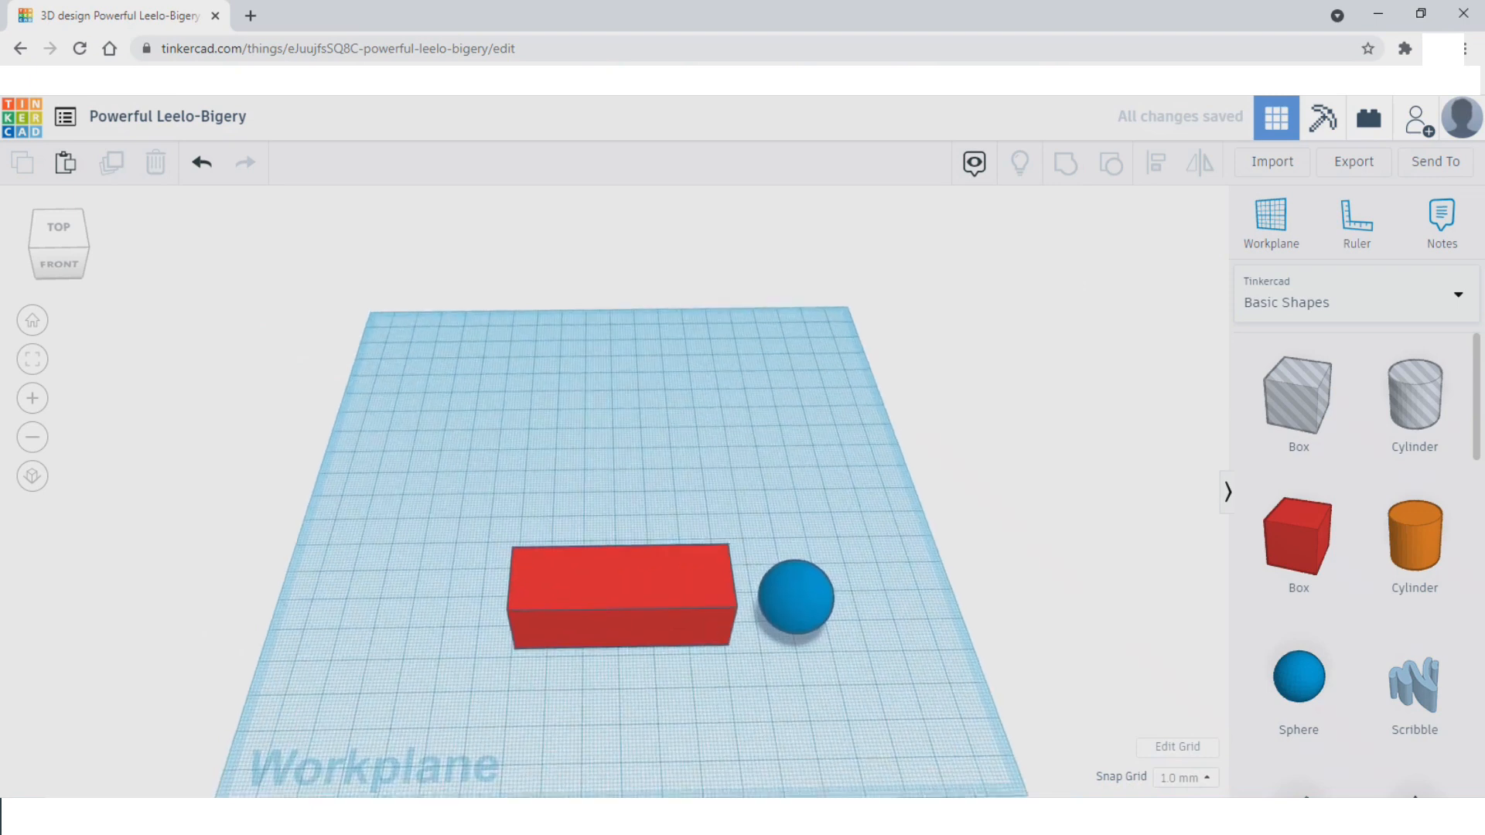
scroll(614, 499, "up", 5)
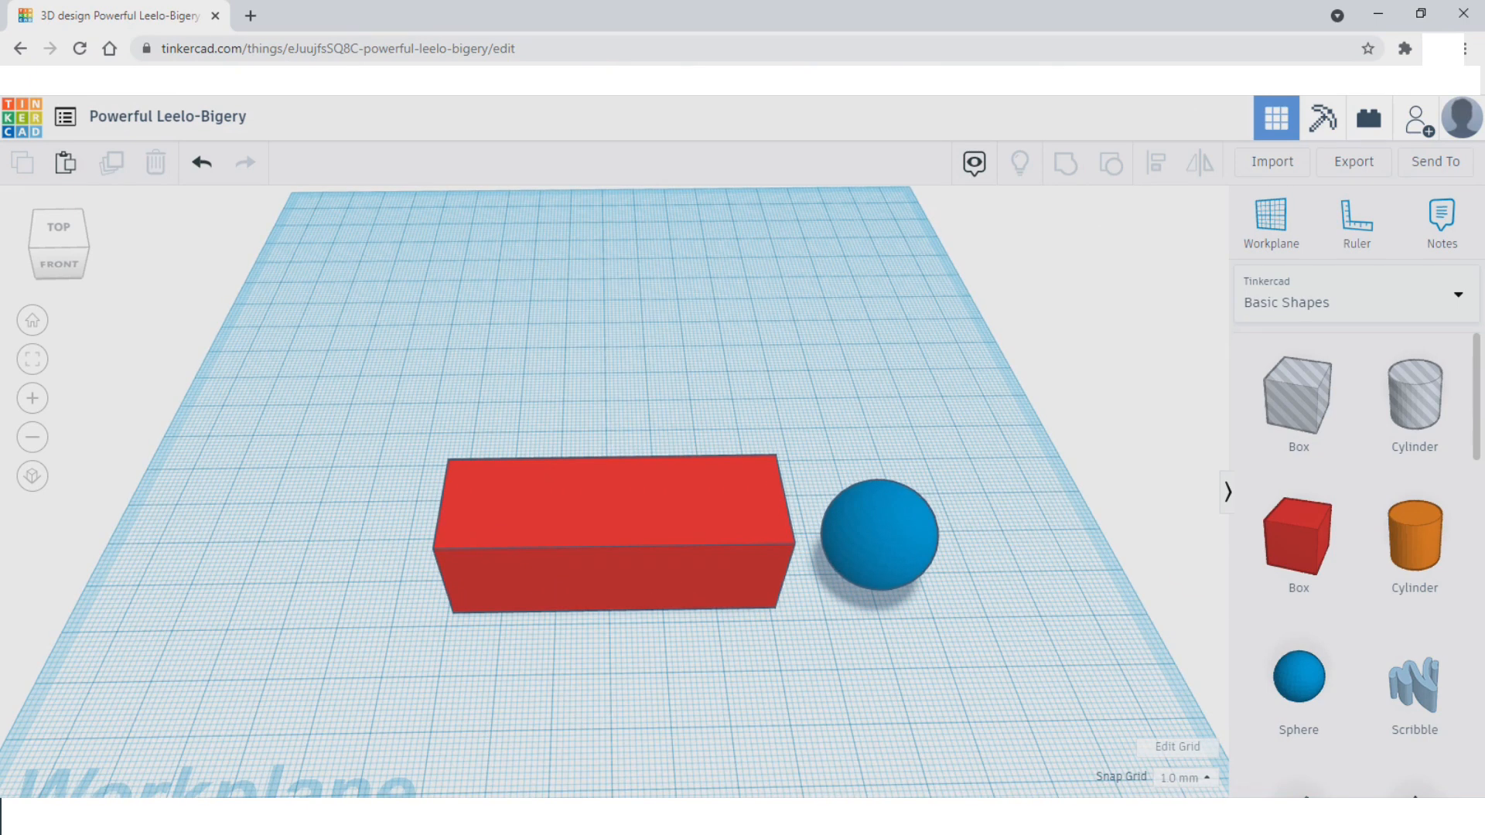
left_click_drag(1005, 620, 341, 403)
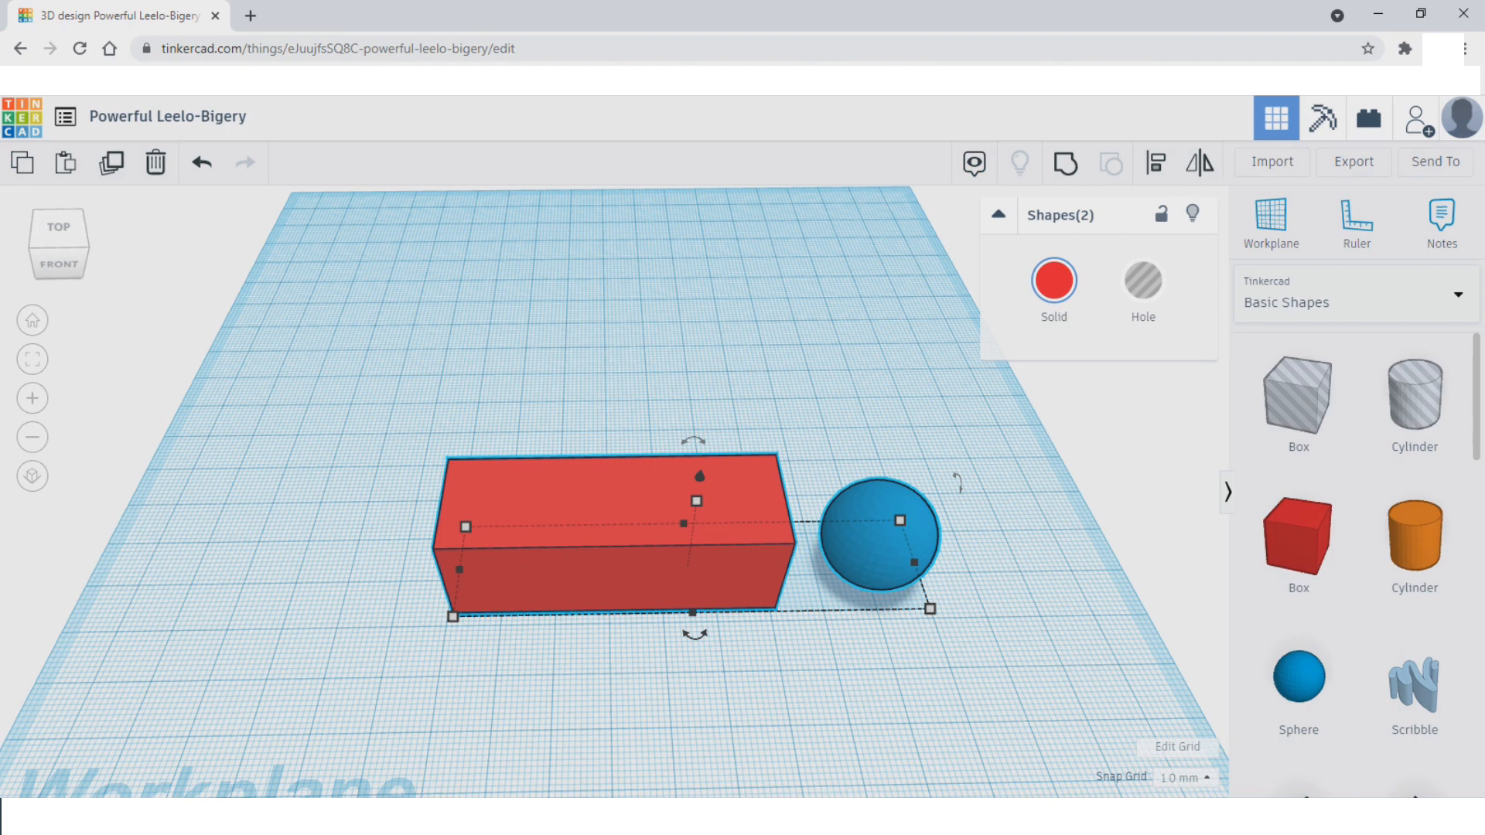
key("ctrl+c")
key("ctrl+v")
key("ctrl+d")
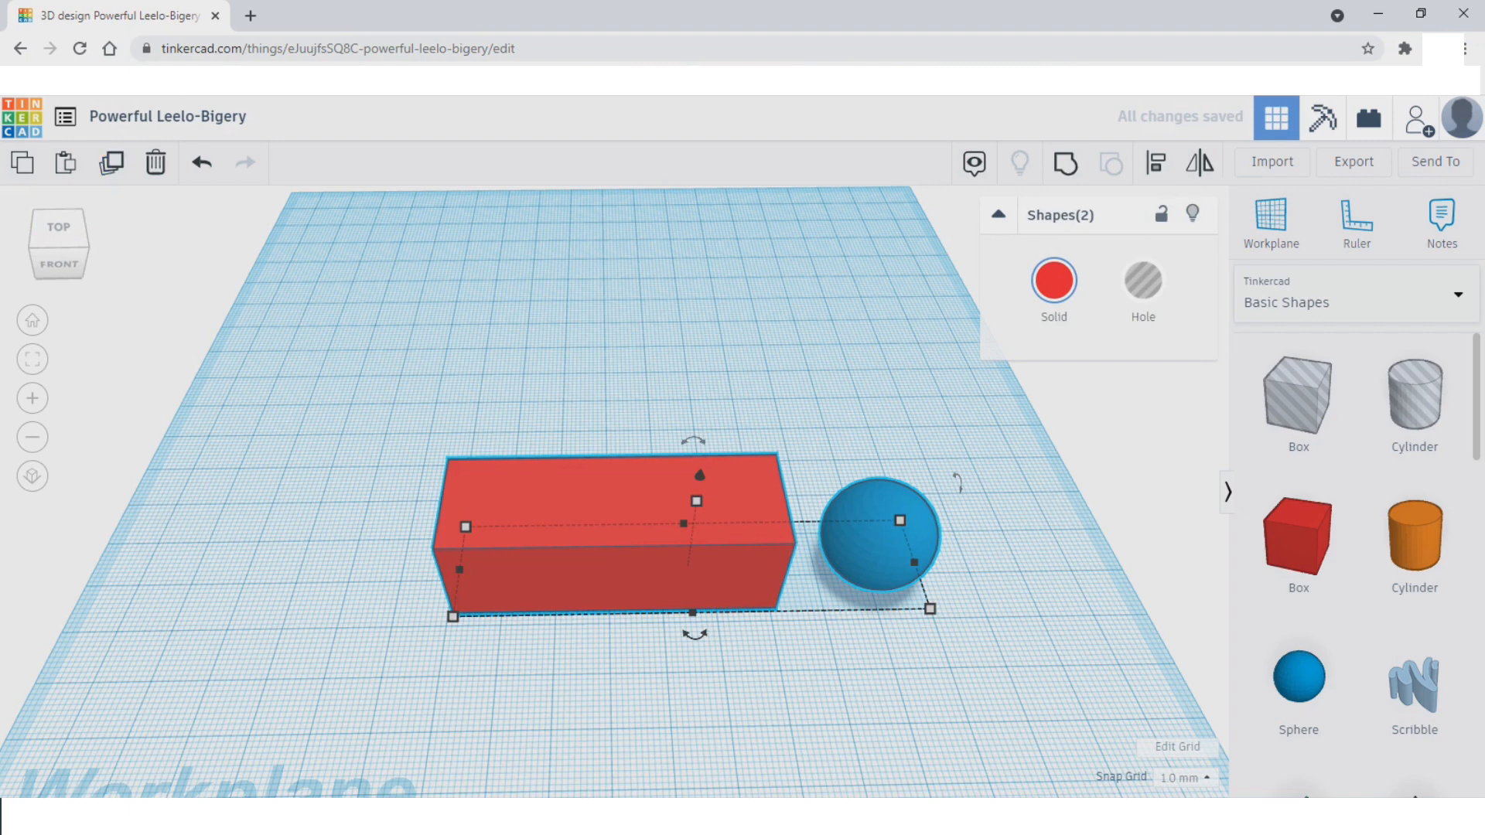
left_click_drag(619, 542, 608, 382)
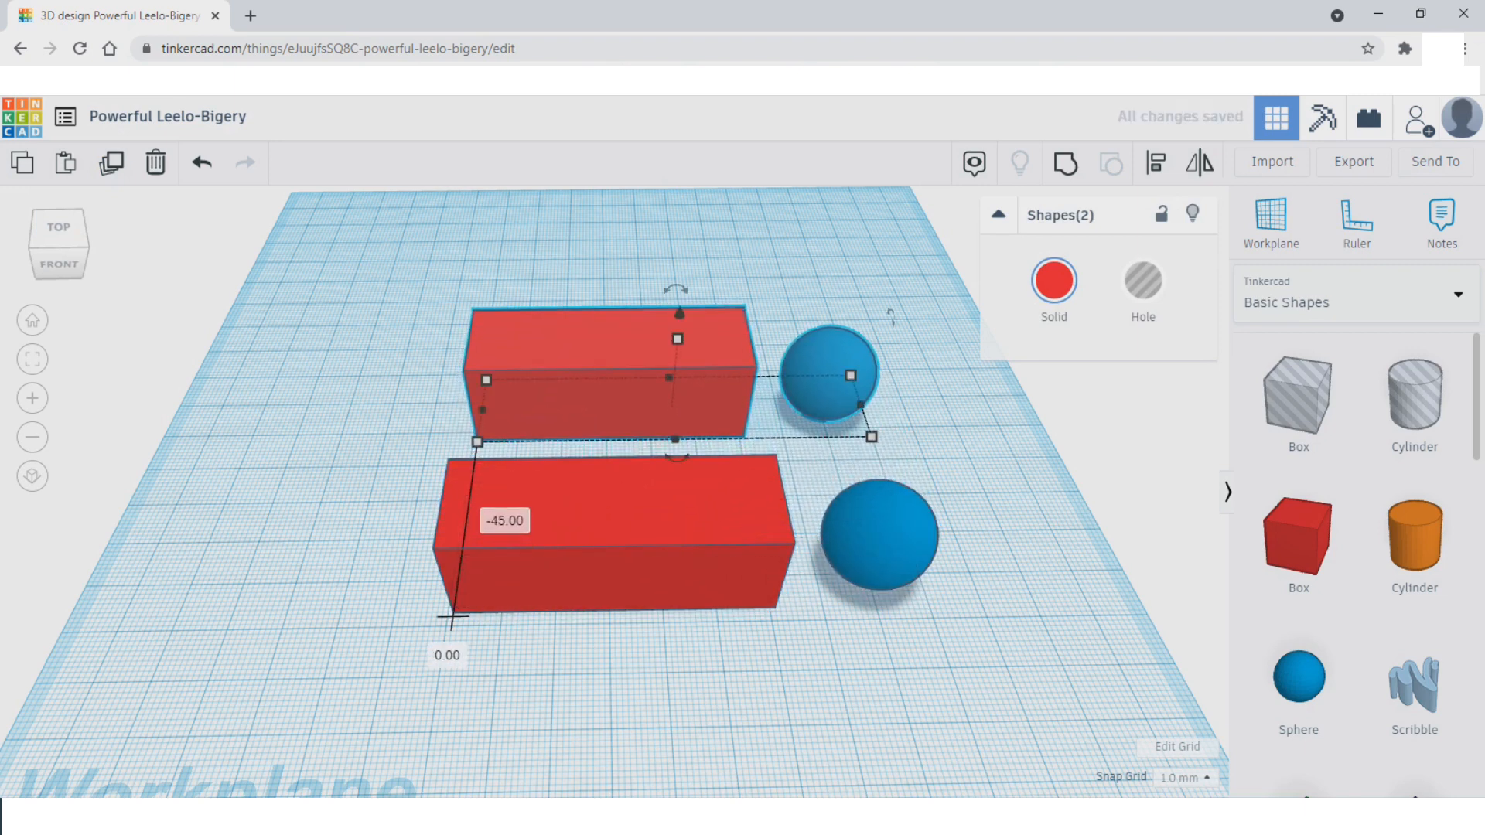
key("Escape")
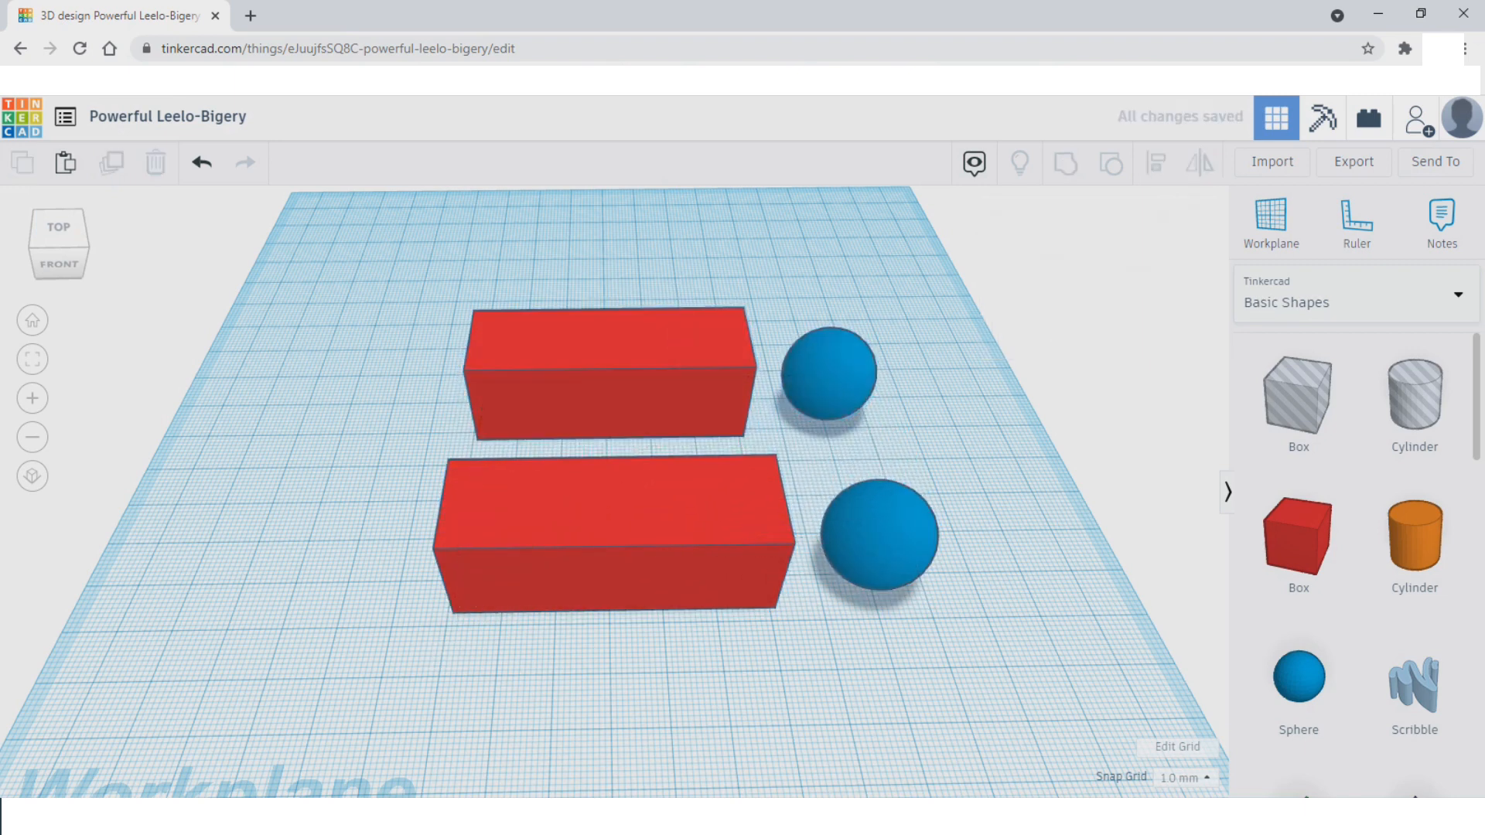
Select the rear red box, orbit around the shapes, and restore the home view
left_click(747, 317)
key("Escape")
left_click(751, 313)
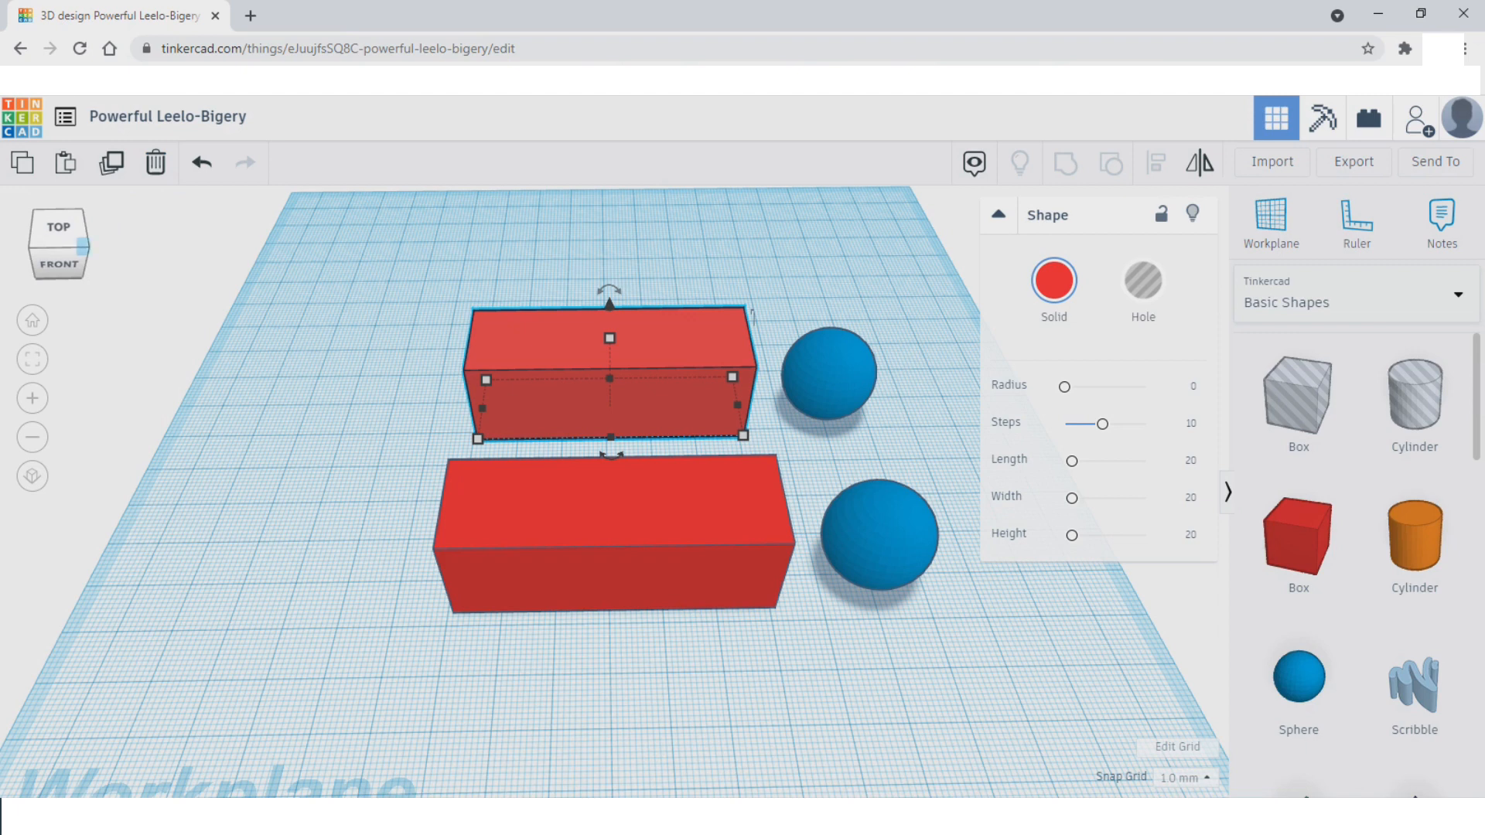
mouse_move(82, 247)
left_mouse_down()
mouse_move(37, 278)
mouse_move(35, 205)
mouse_move(82, 225)
mouse_move(71, 254)
left_mouse_up()
right_click_drag(309, 371, 351, 387)
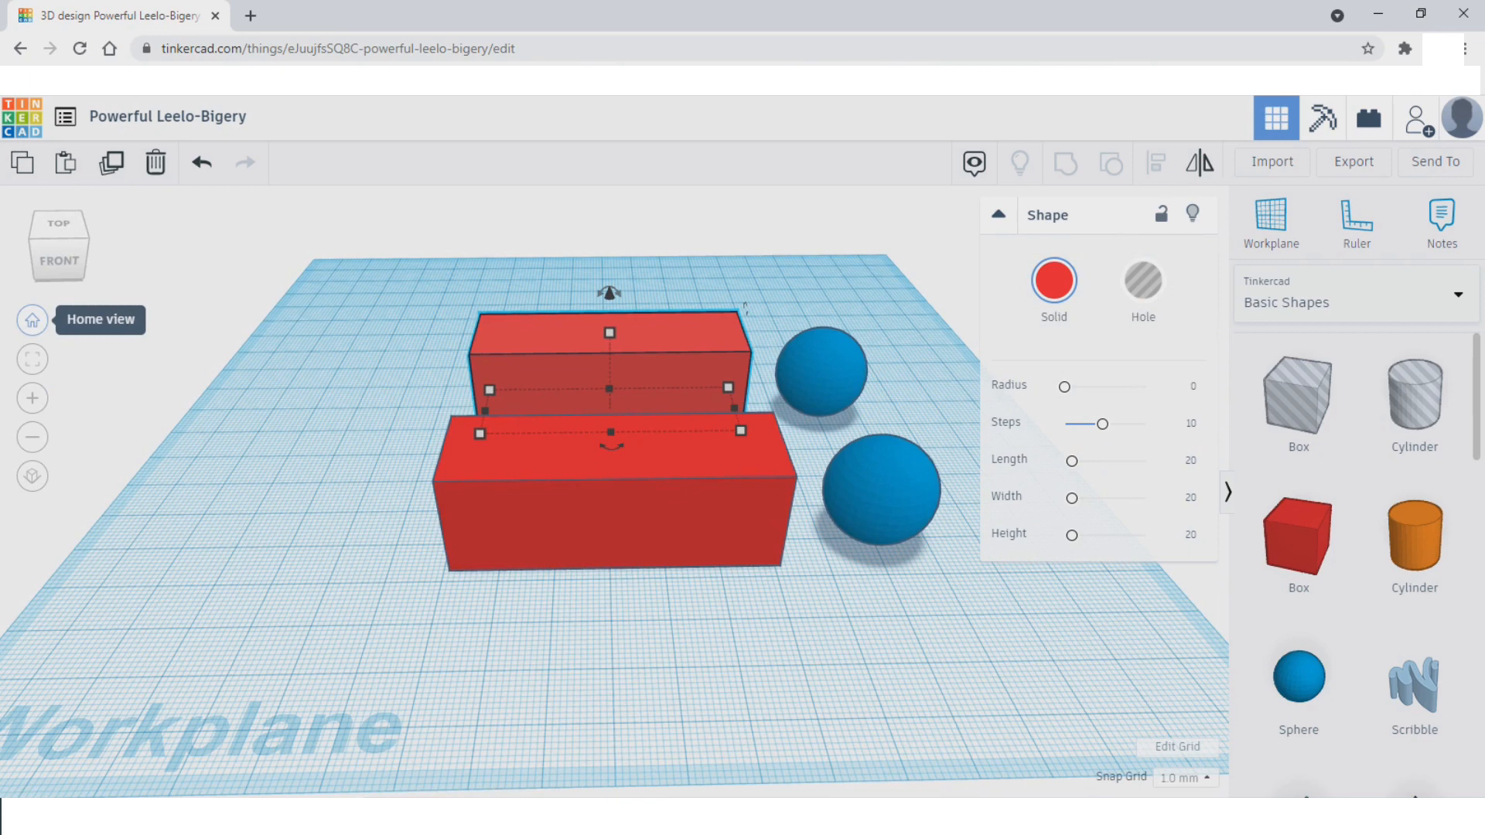
left_click(32, 320)
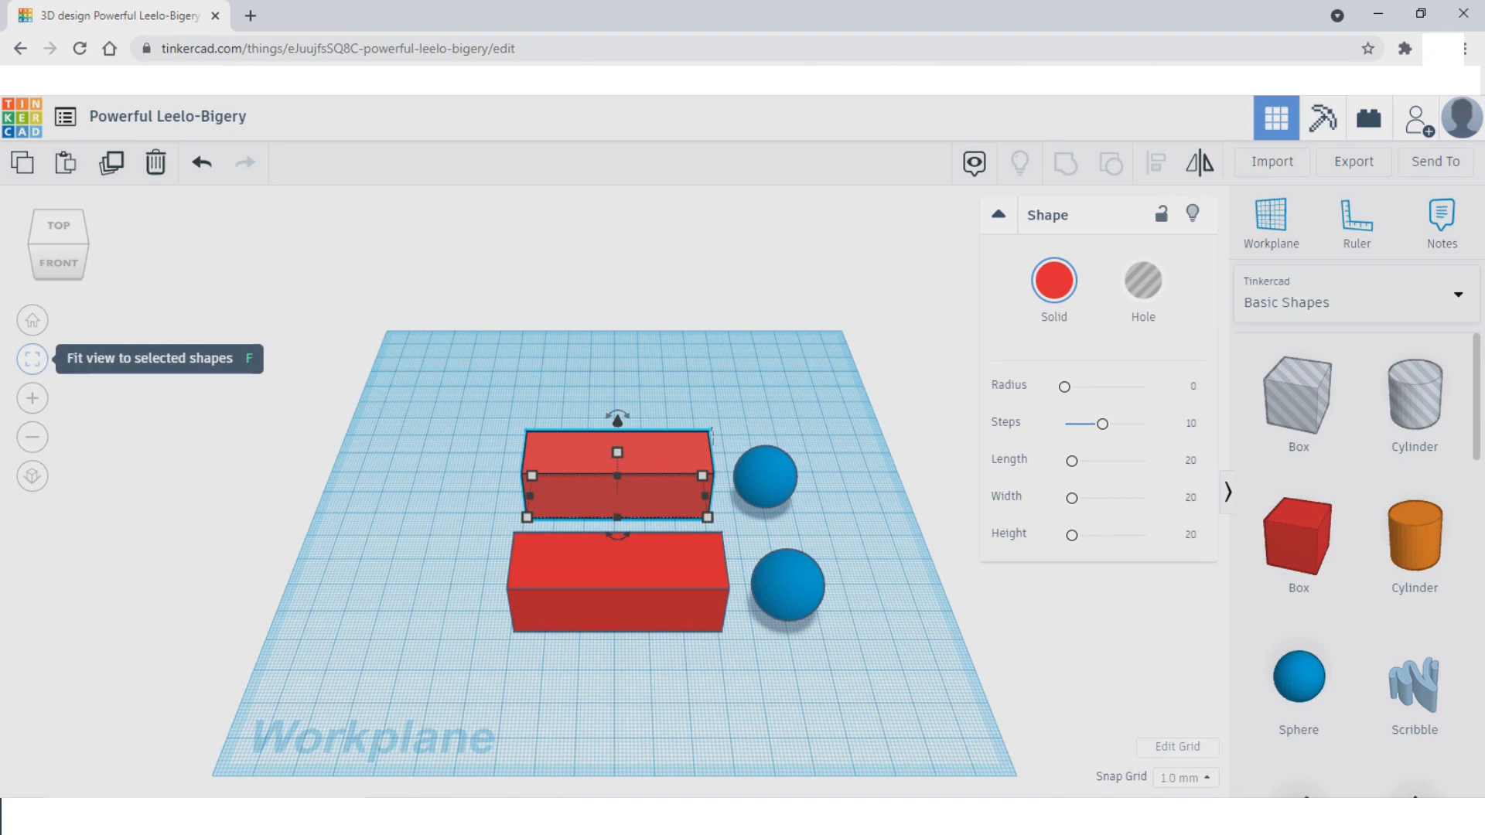
Fit the view to the rear box, zoom in and out, and toggle between orthographic and perspective views
left_click(32, 358)
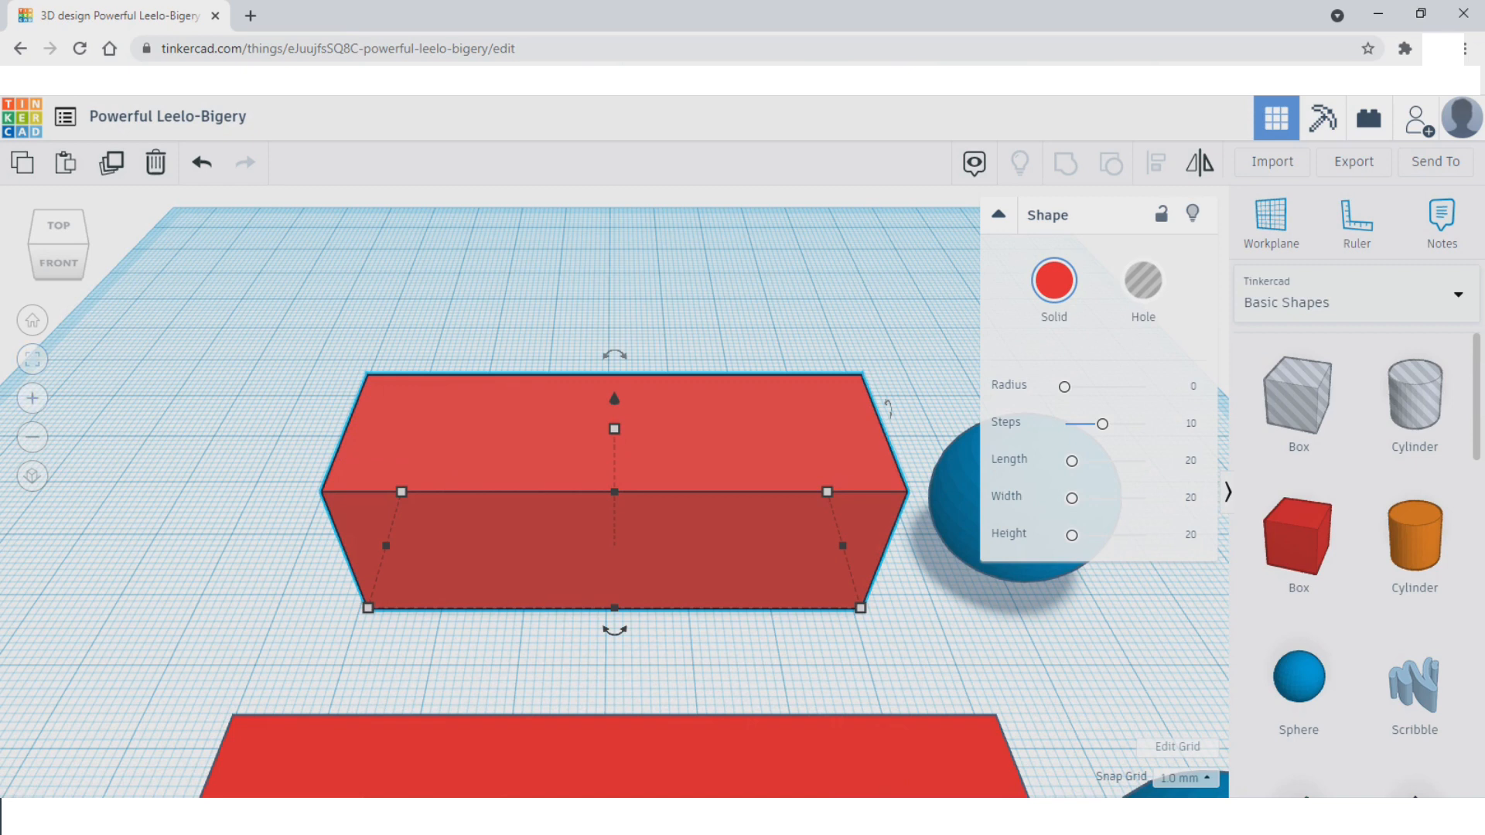
left_click(32, 398)
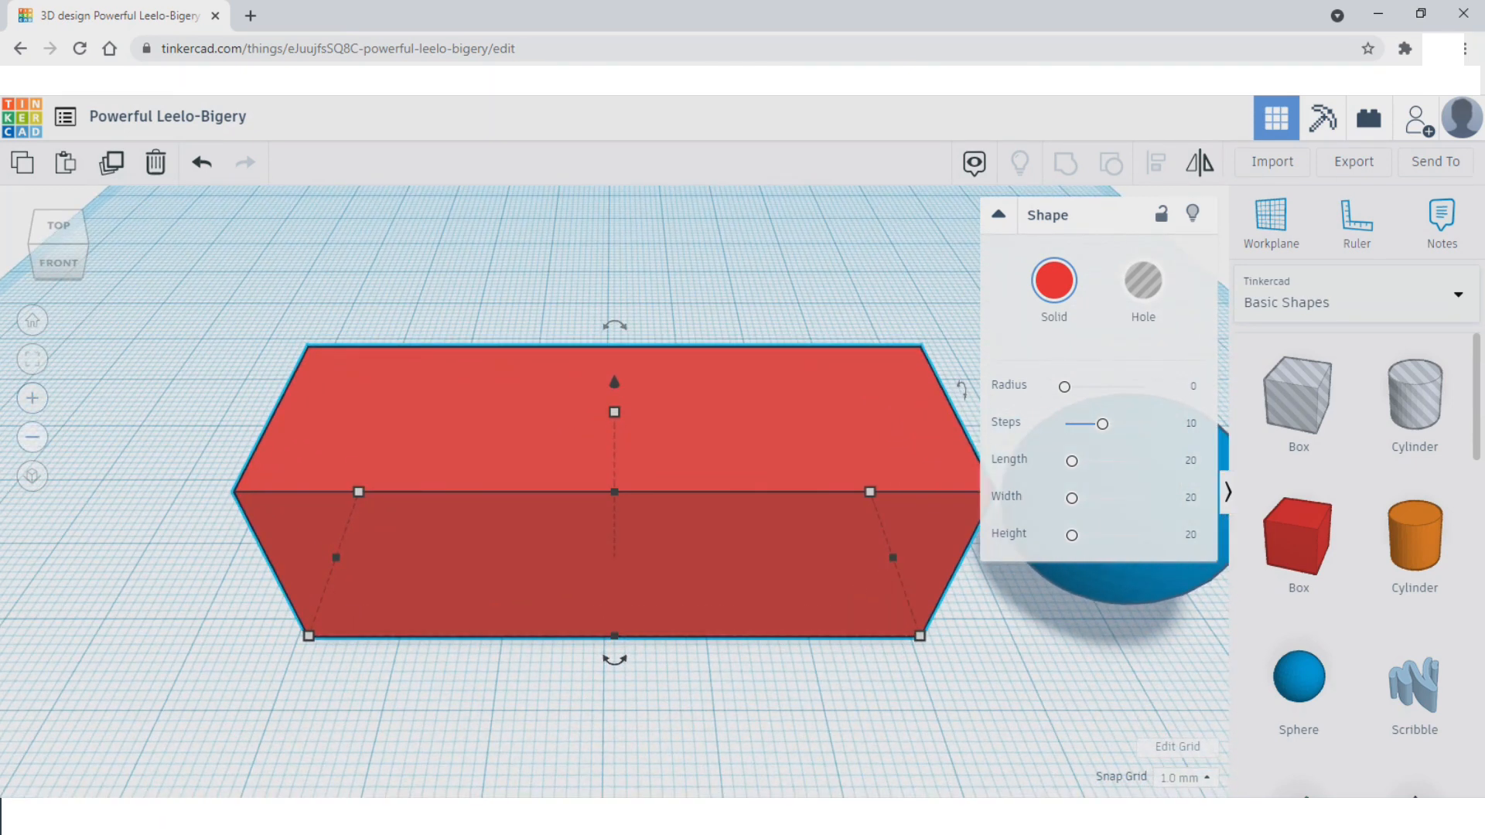
left_click(32, 437)
left_click(32, 437)
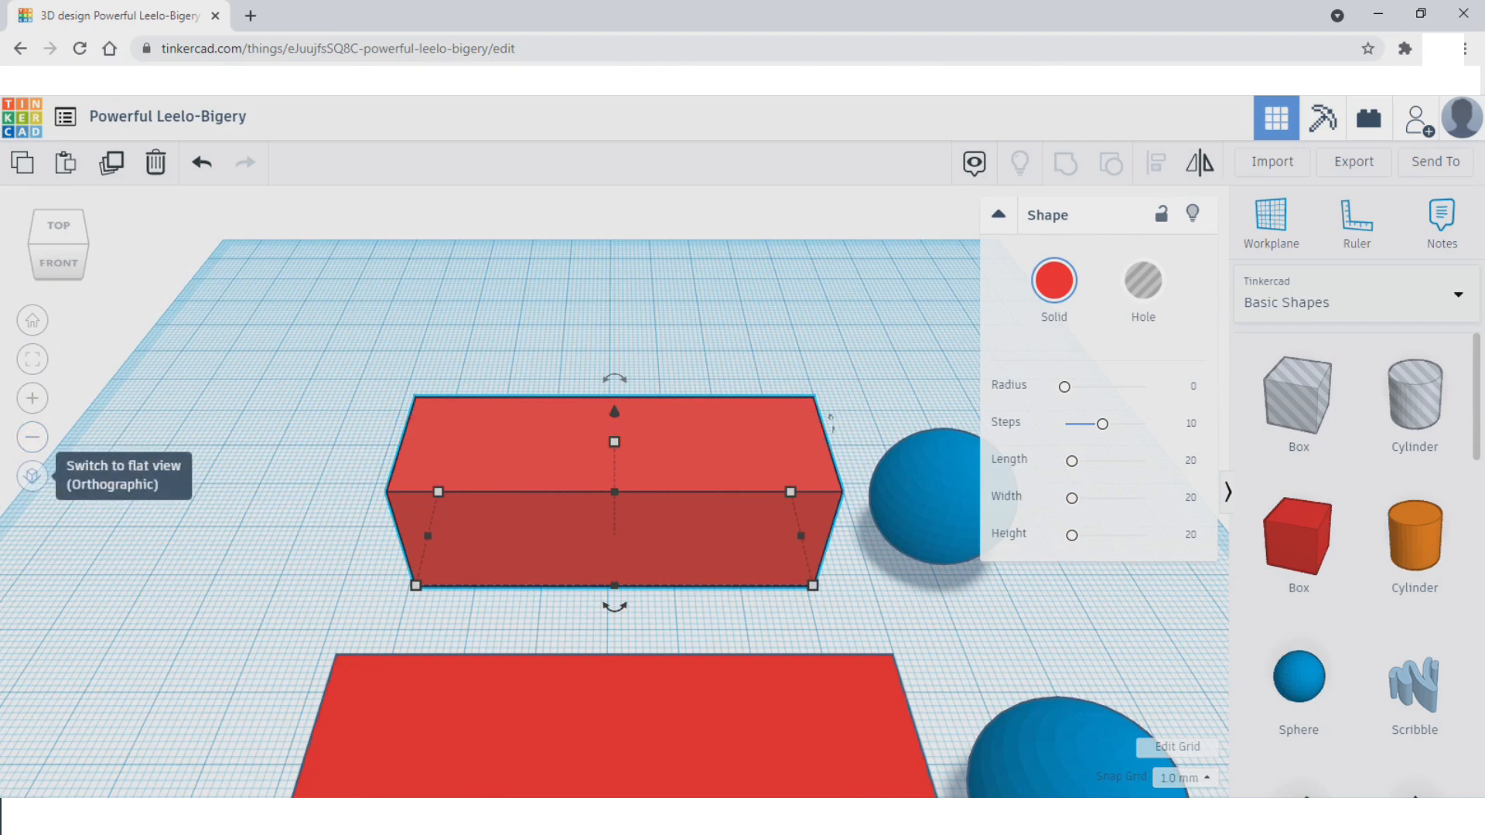
left_click(32, 476)
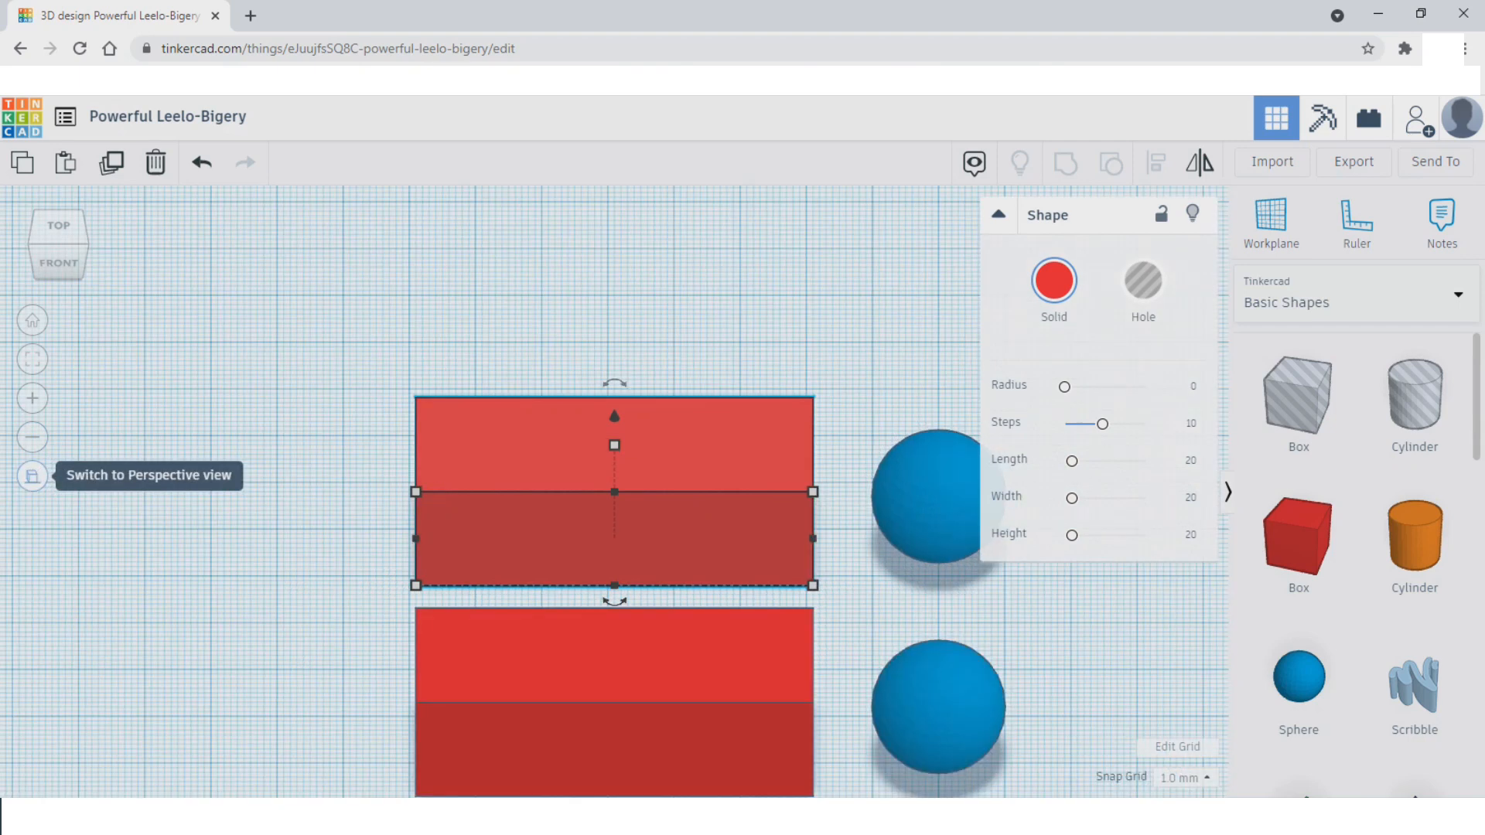
left_click(32, 476)
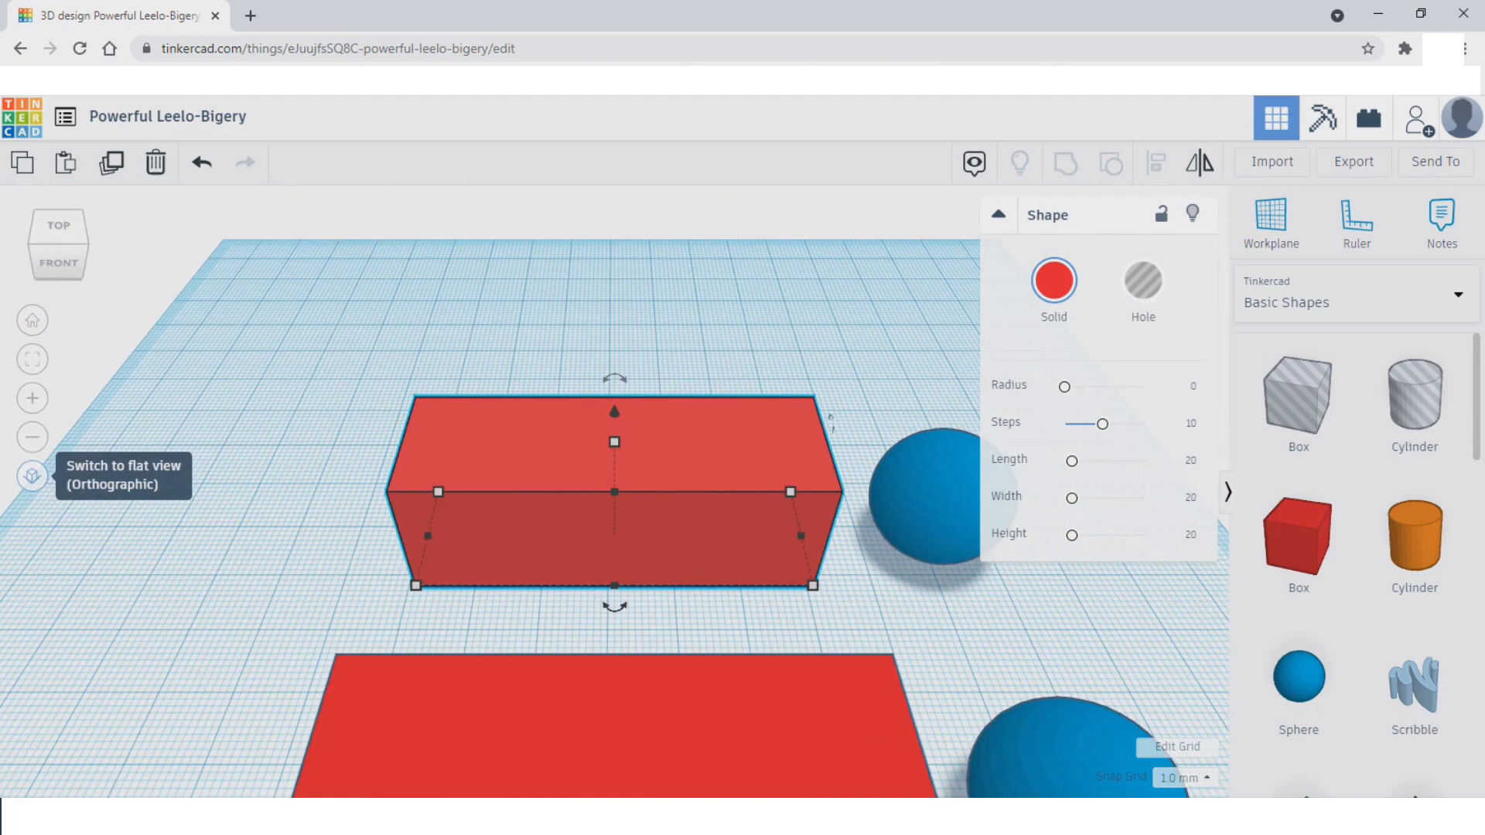
Round the rear box with a radius of 8.62 and try 5 steps before setting its steps to 20
scroll(614, 491, "down", 5)
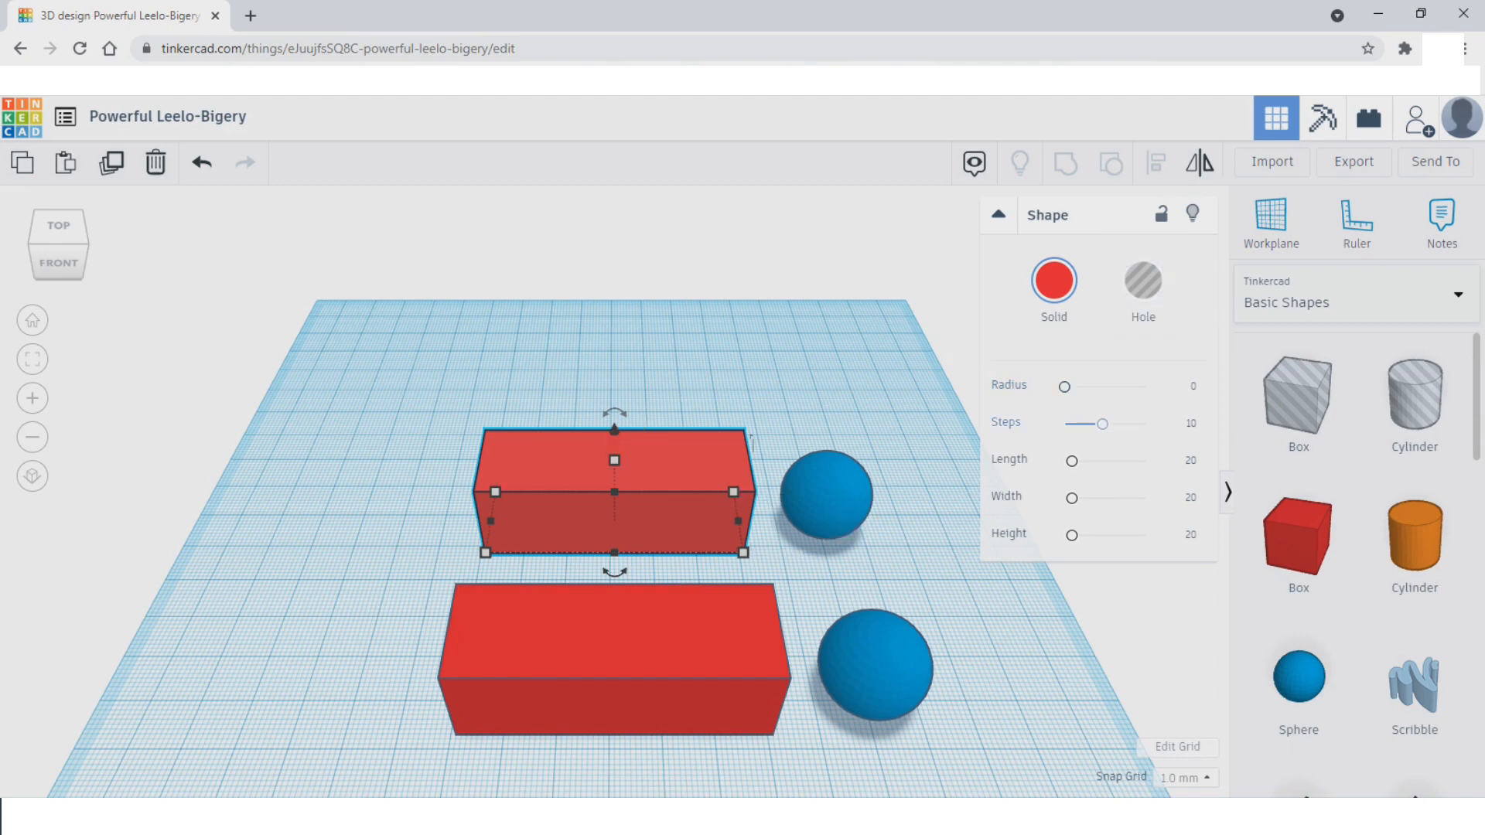
left_click_drag(1065, 386, 1100, 386)
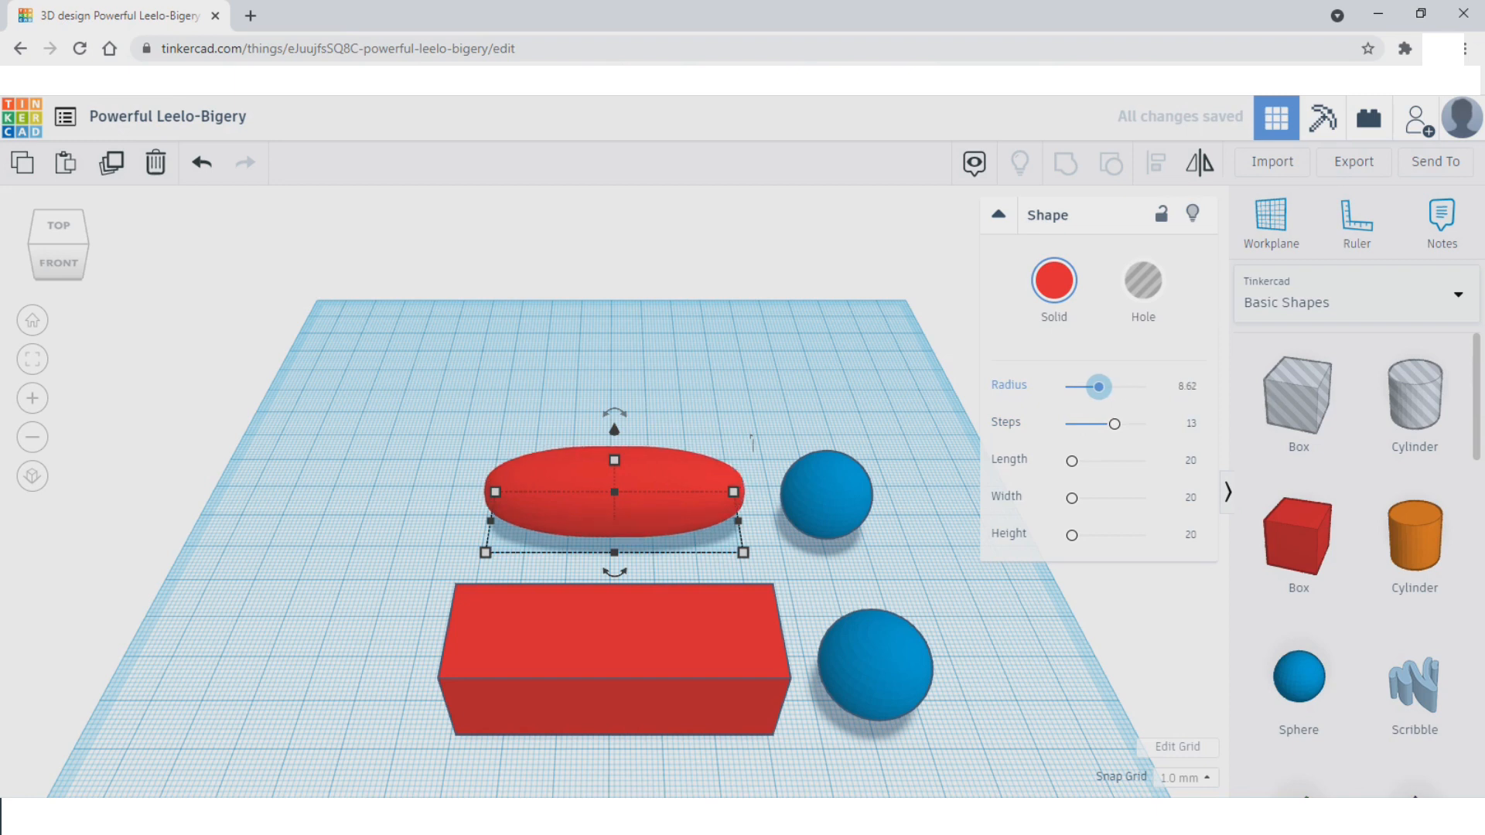
scroll(796, 429, "up", 5)
left_click_drag(1114, 423, 1080, 424)
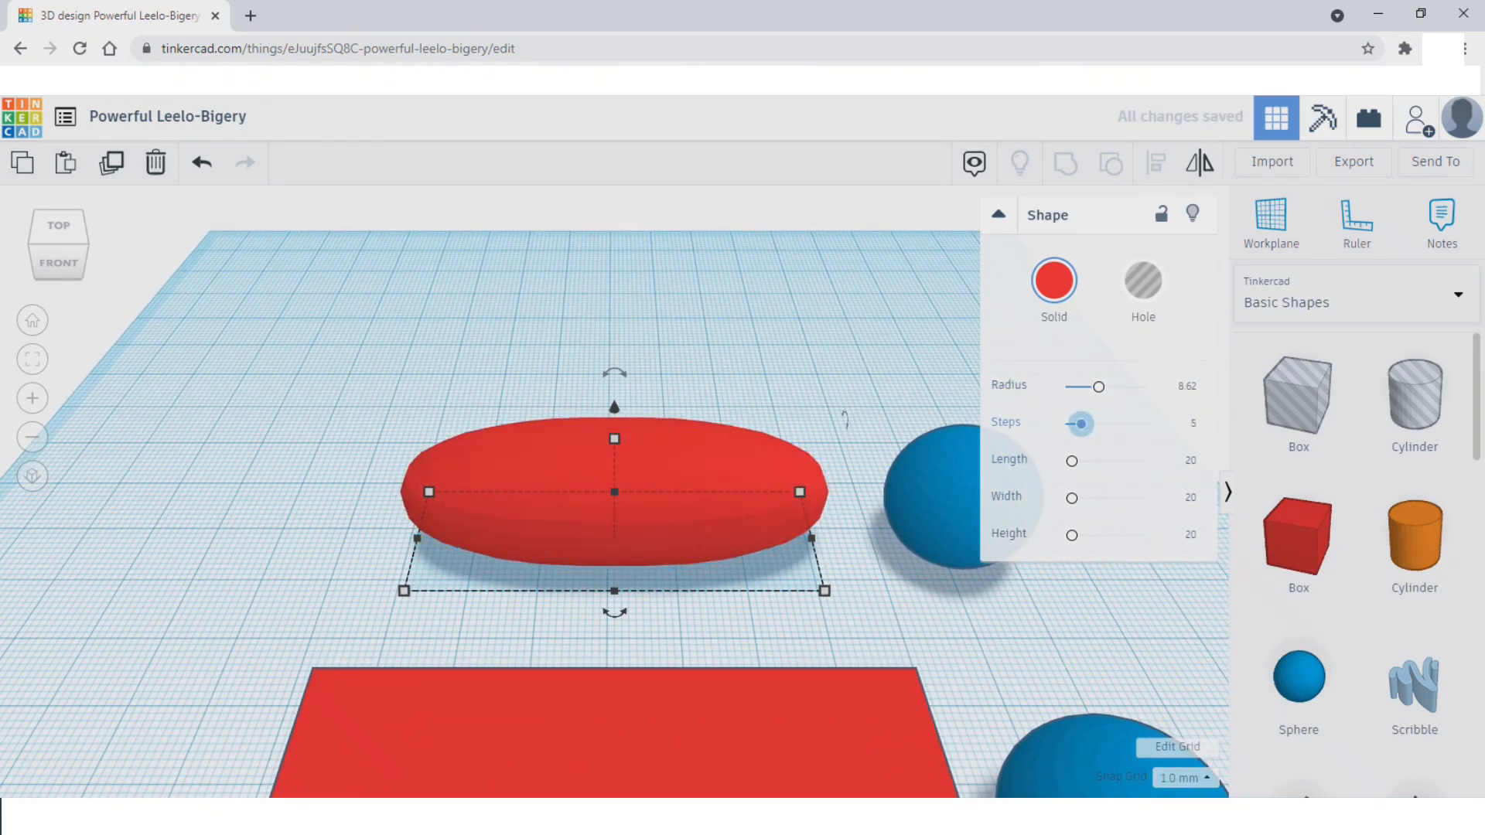
scroll(845, 418, "up", 5)
left_click_drag(1080, 424, 1144, 423)
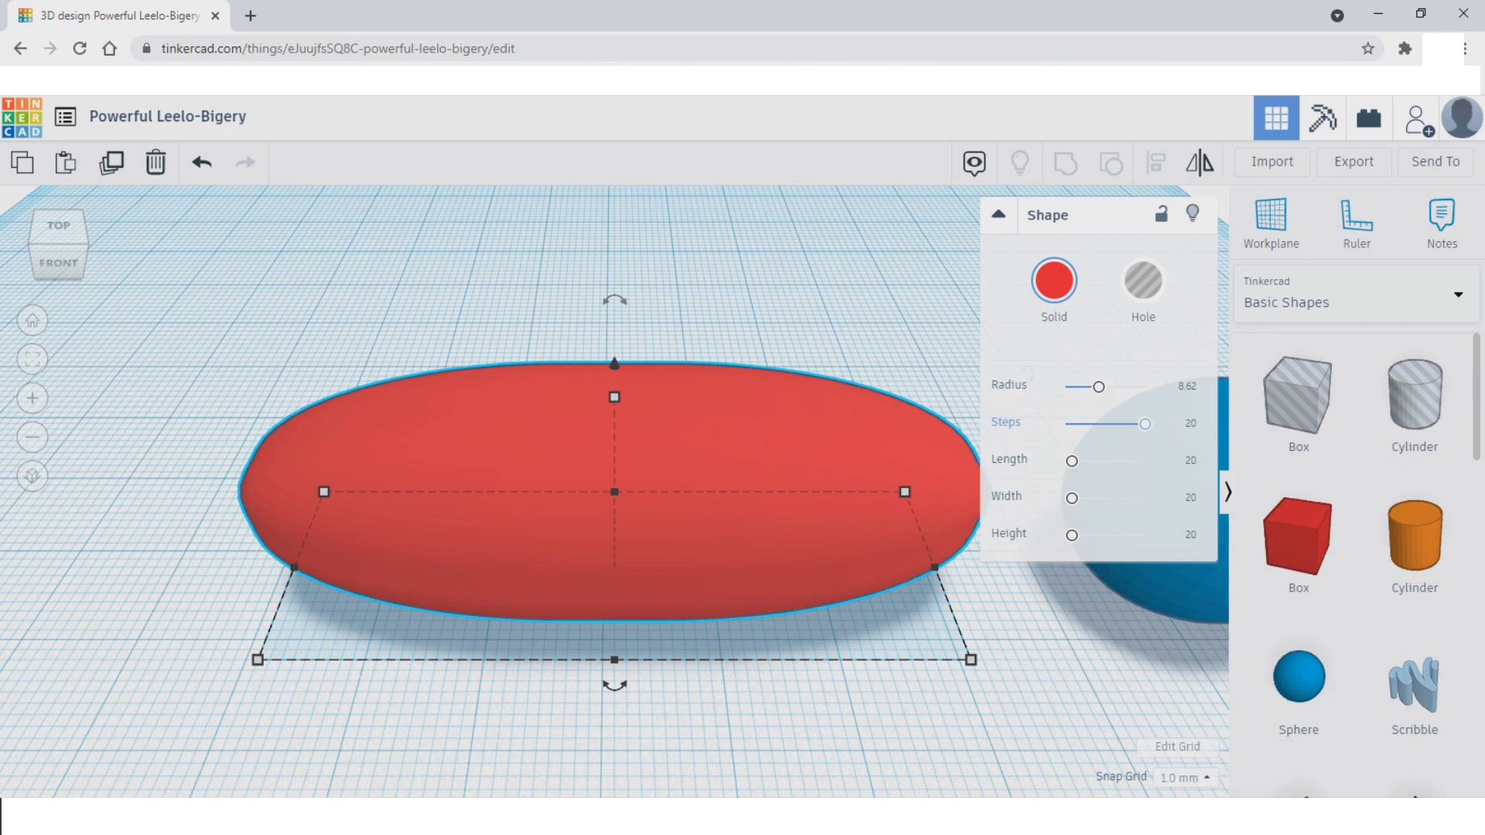
Reset the rear box's radius to 0 and set its length to 21.93, width to 38.01 and height to 19.63
left_click_drag(1144, 424, 1064, 387)
scroll(847, 417, "down", 5)
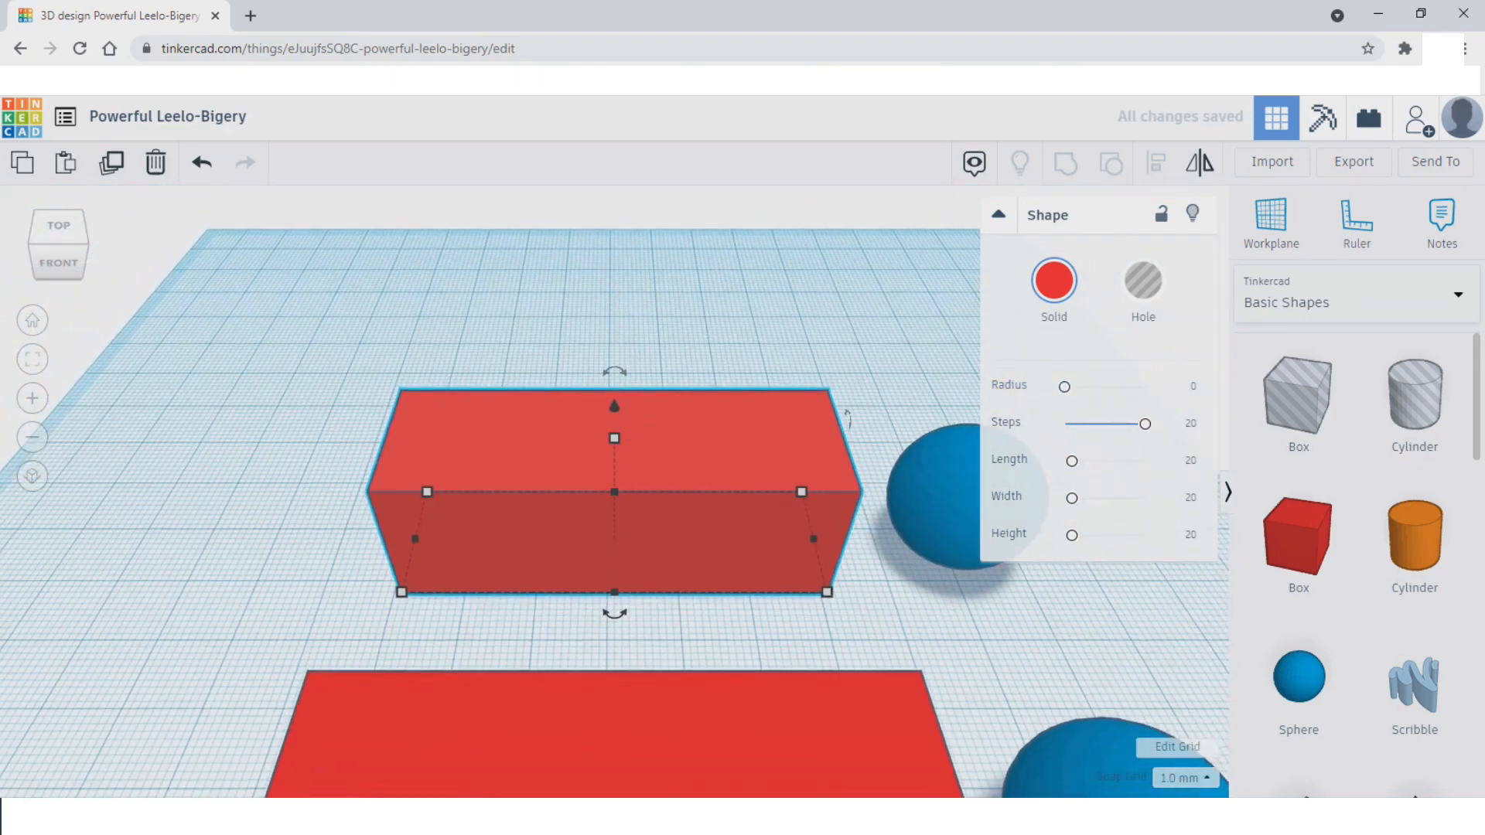
left_click_drag(1071, 461, 1072, 536)
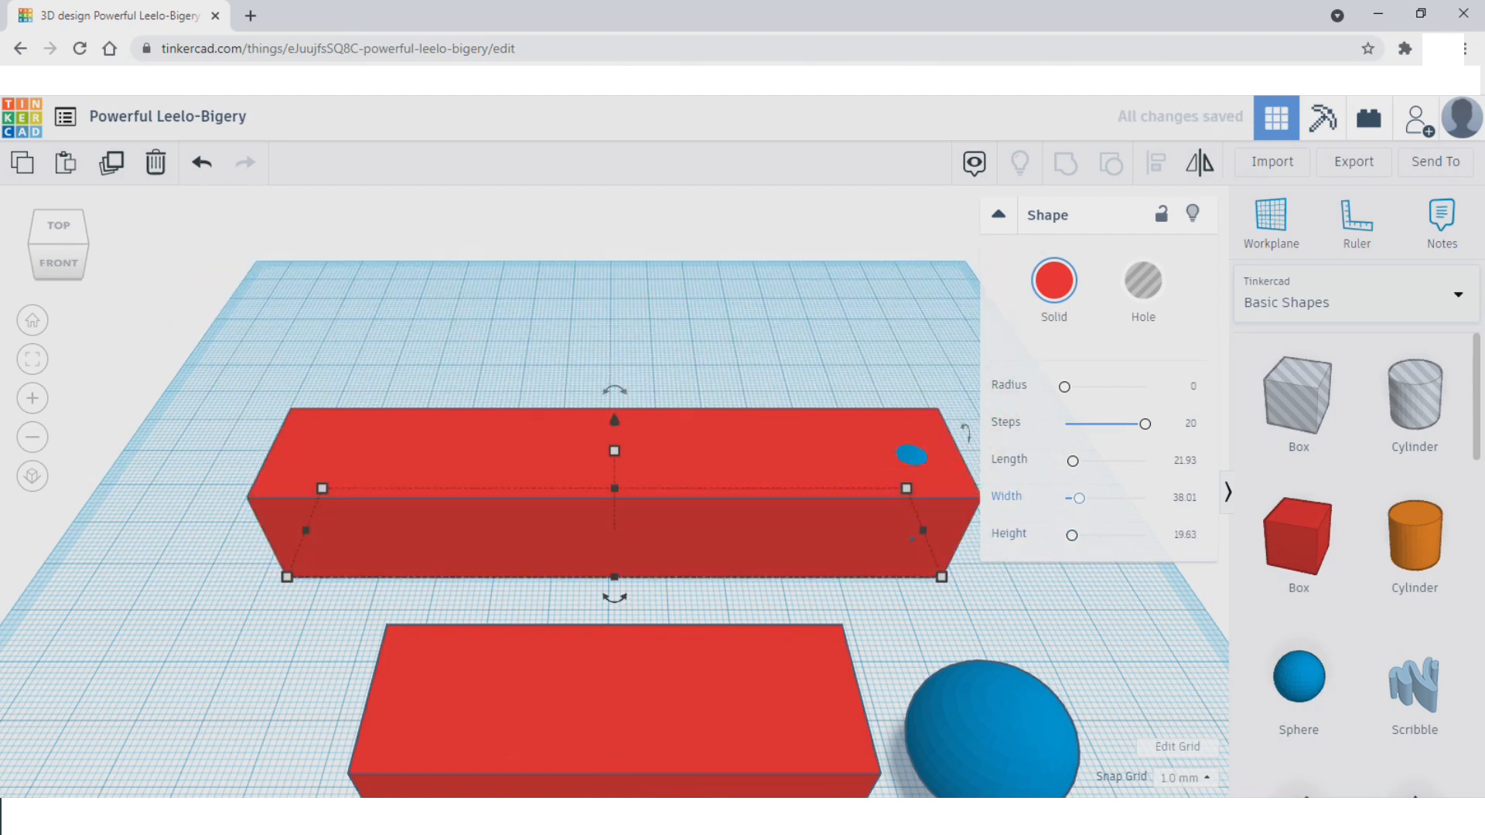
Move the enlarged box to the left of its sphere and delete the front red box and front sphere
left_click_drag(911, 455, 768, 463)
left_click(615, 700)
key("Delete")
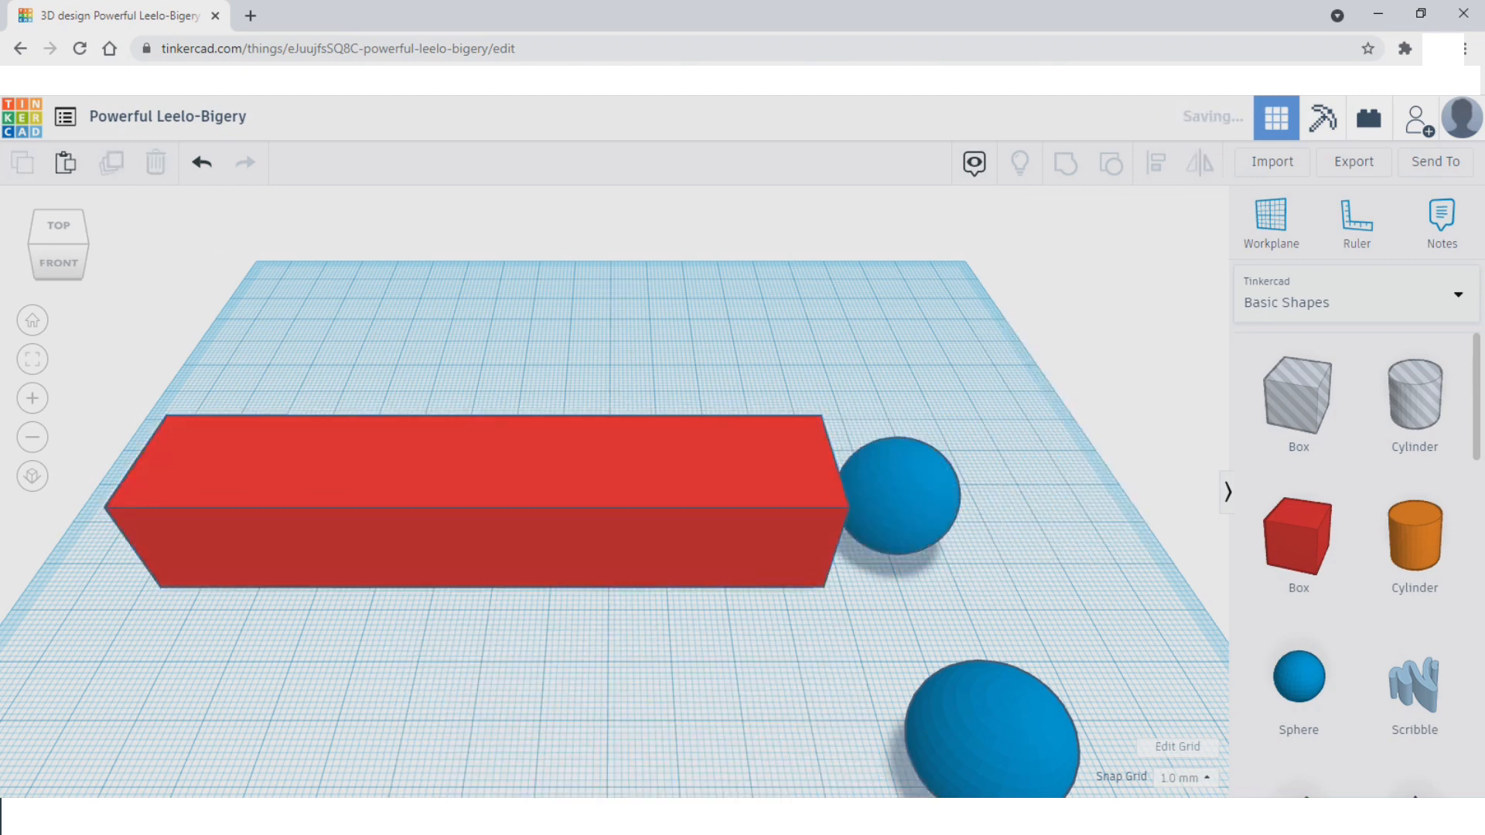
left_click(992, 730)
key("Delete")
scroll(615, 495, "down", 3)
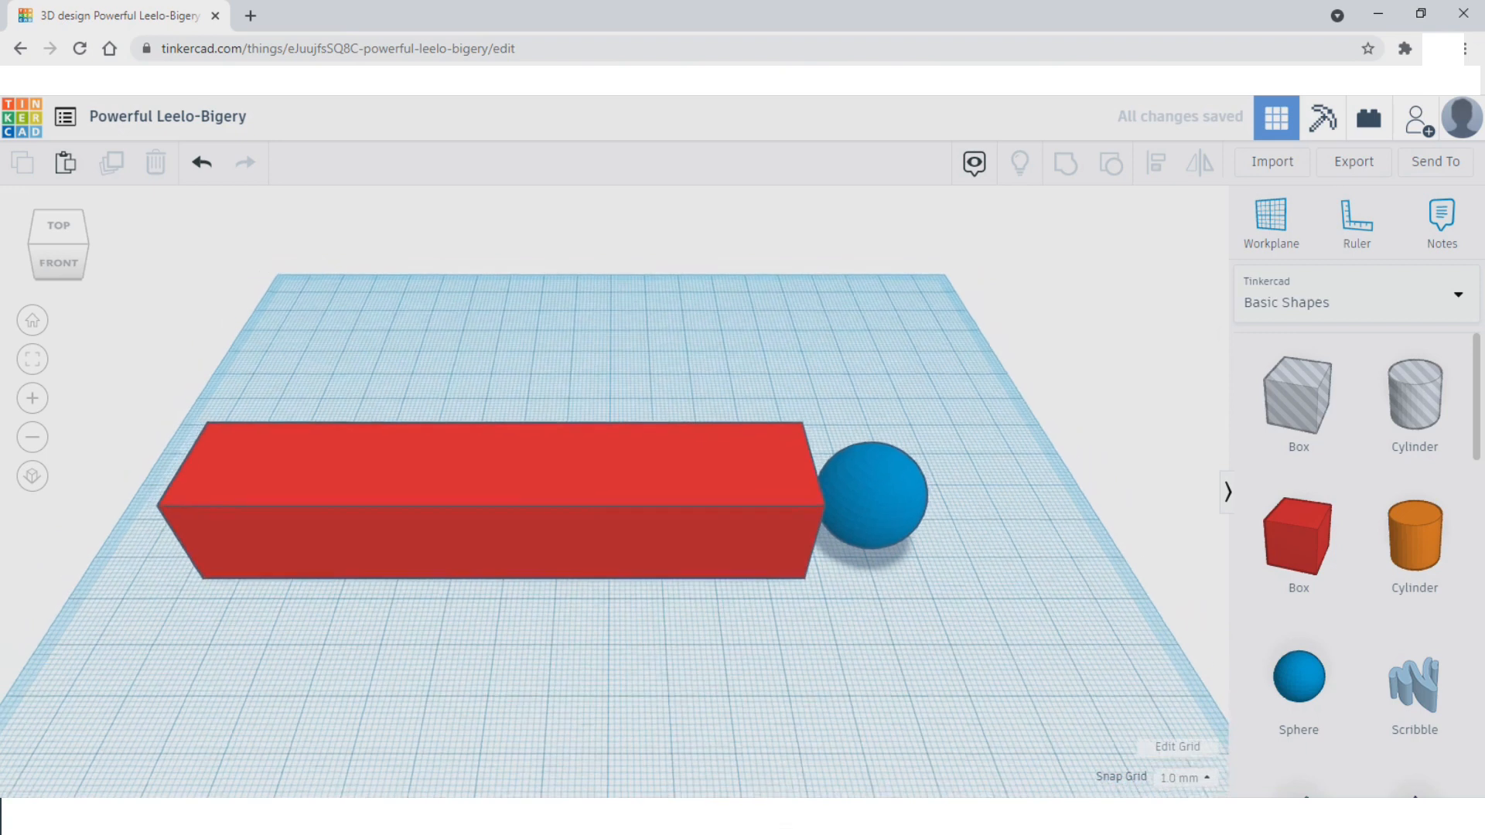
Examine the shape settings of the red box and of the blue sphere
left_click(402, 526)
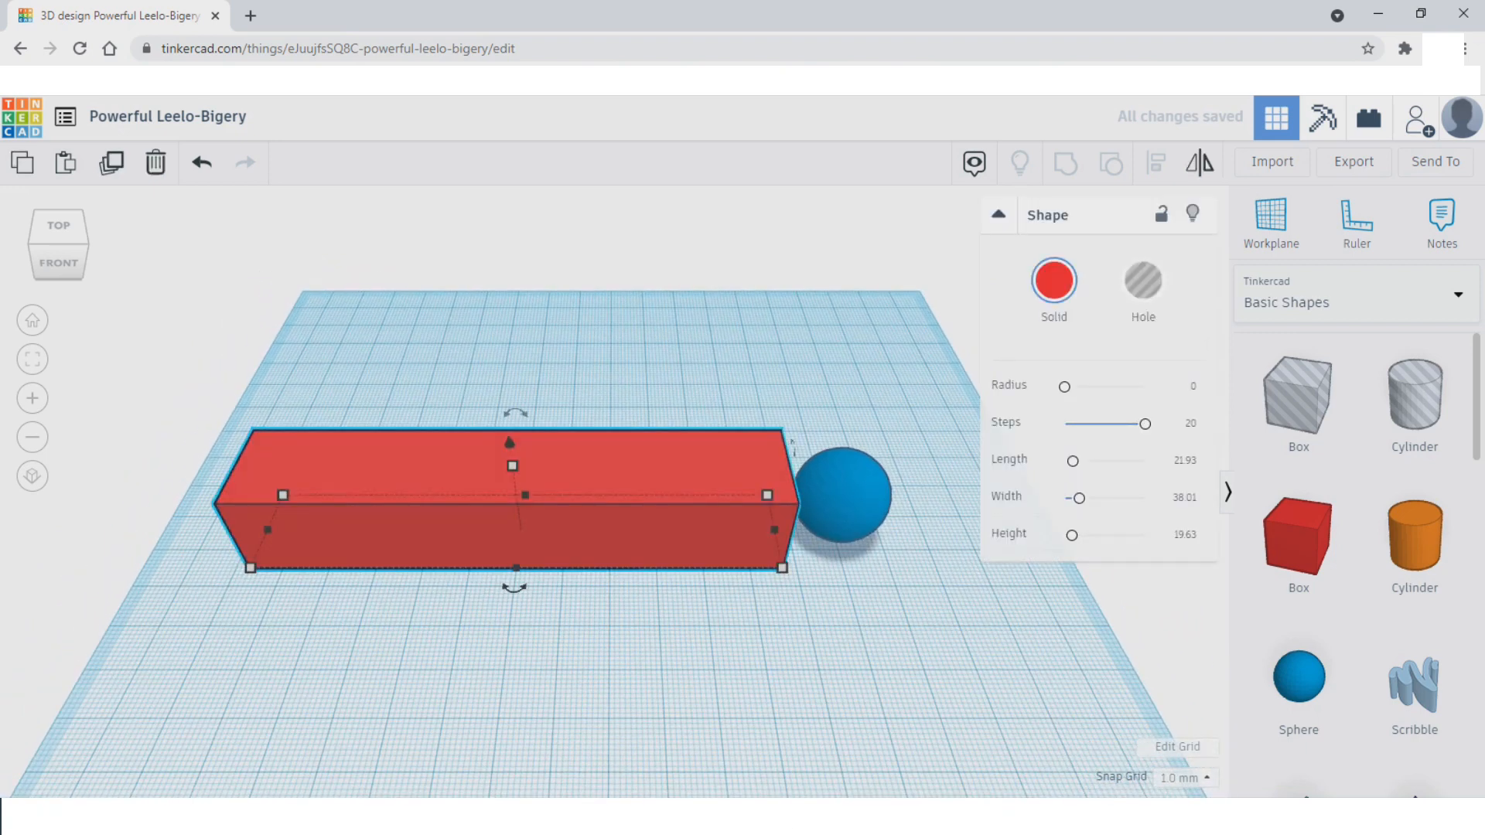
left_click(232, 642)
left_click(844, 497)
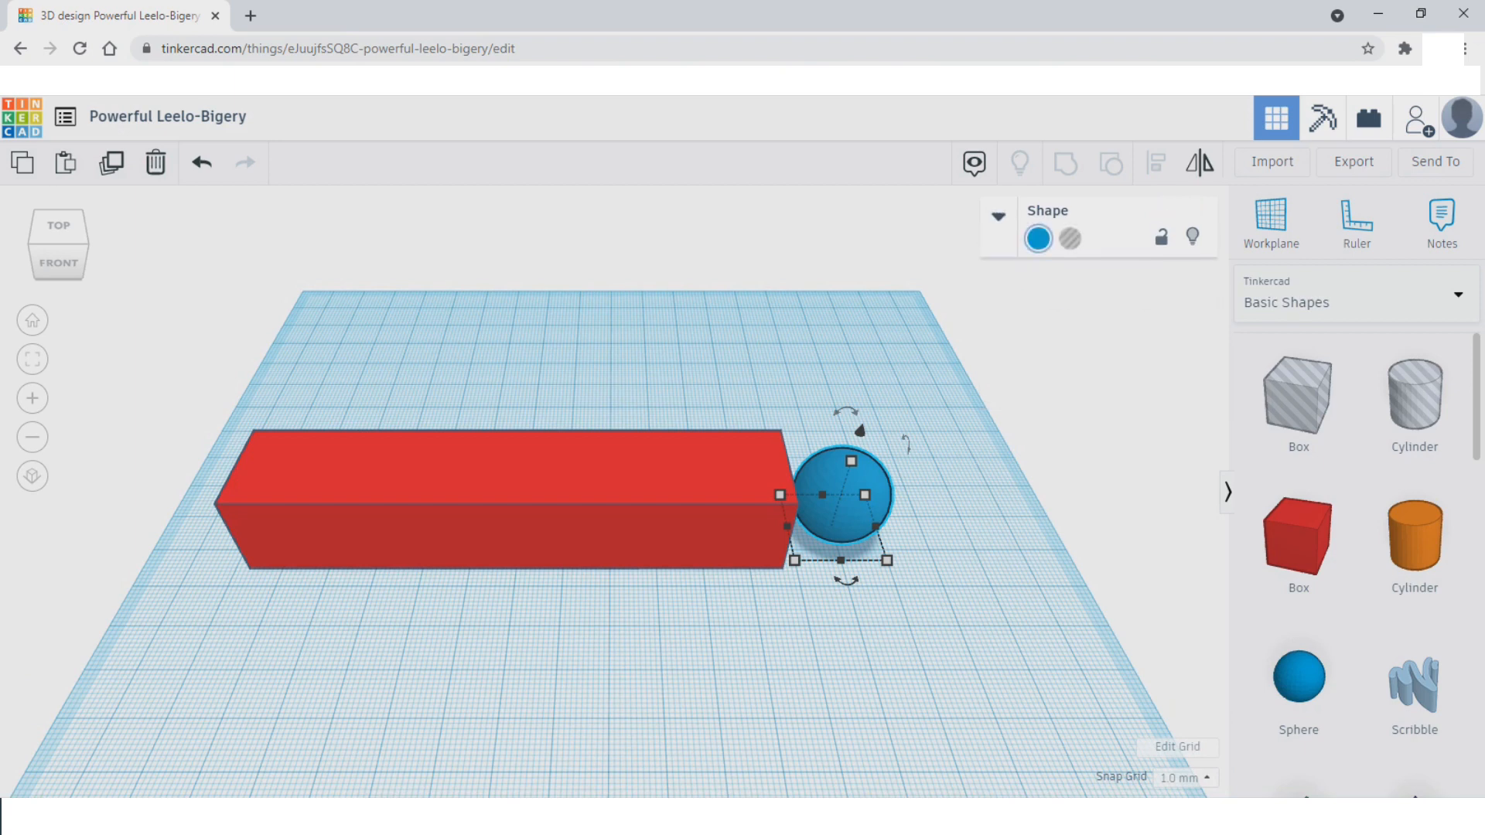
mouse_move(1160, 229)
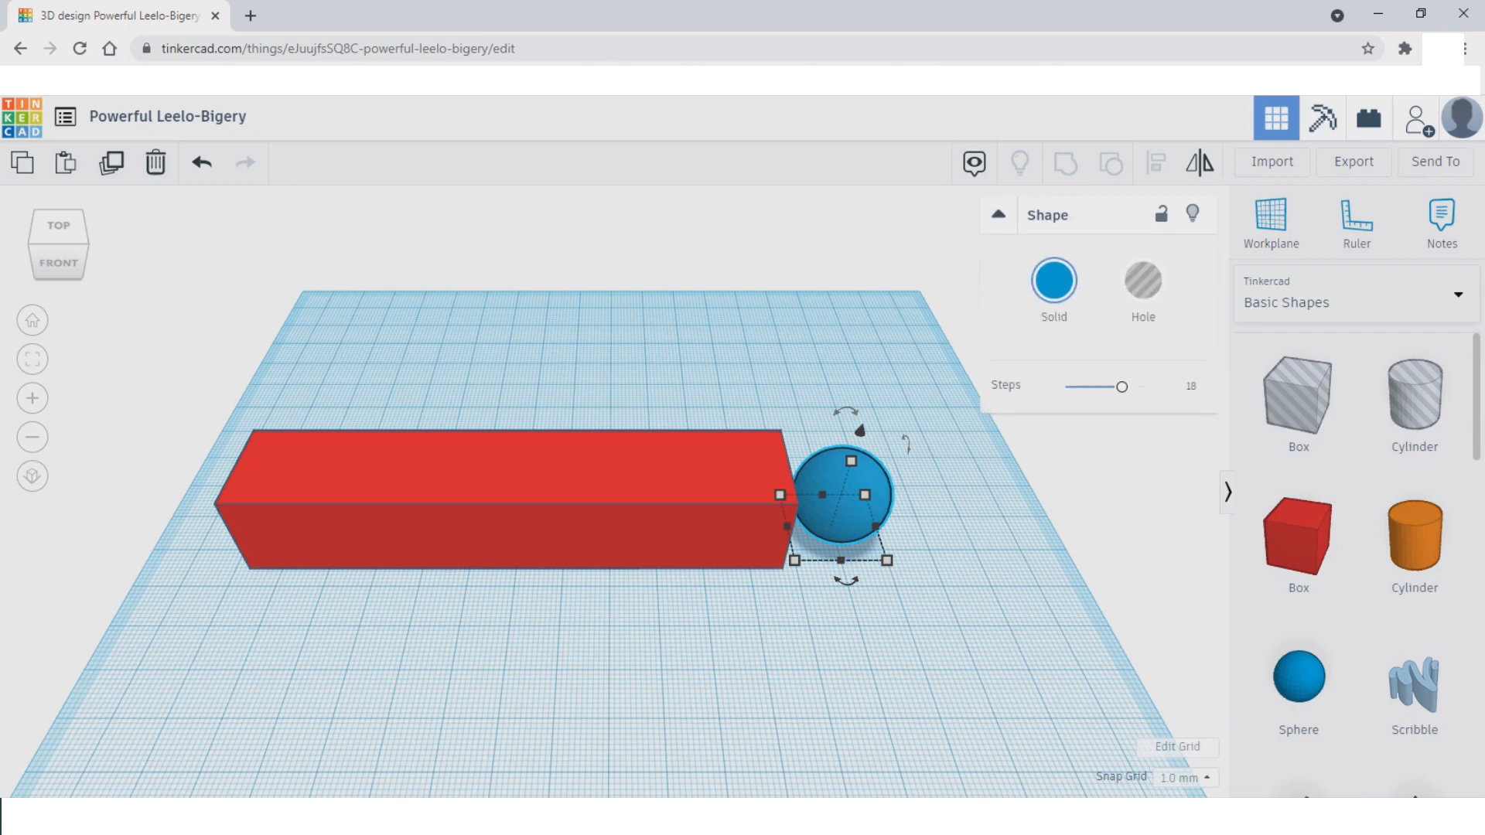
Switch the red box between hole and solid, ending with it solid red
left_click(557, 503)
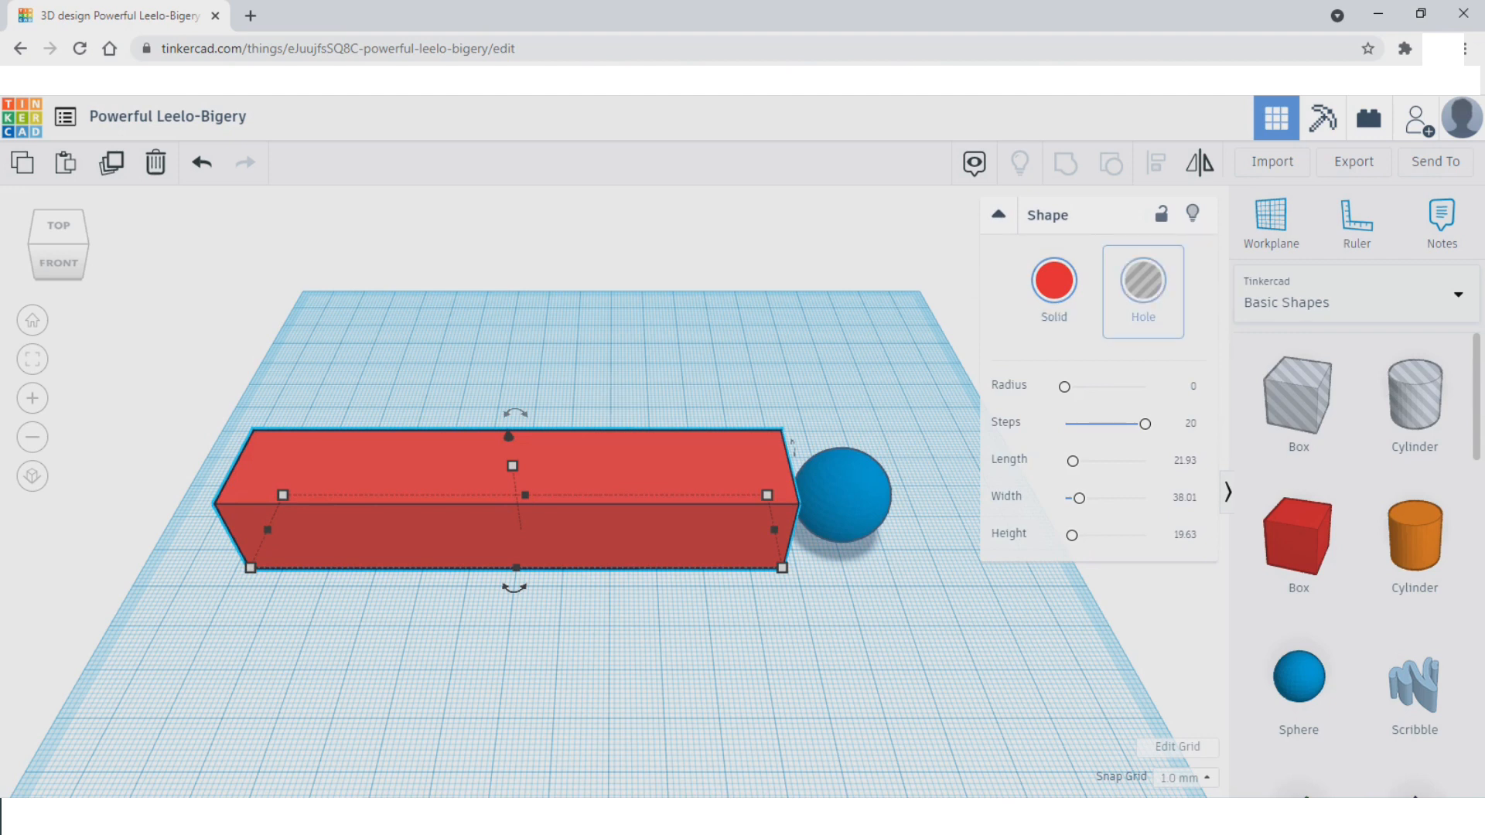
left_click(1143, 288)
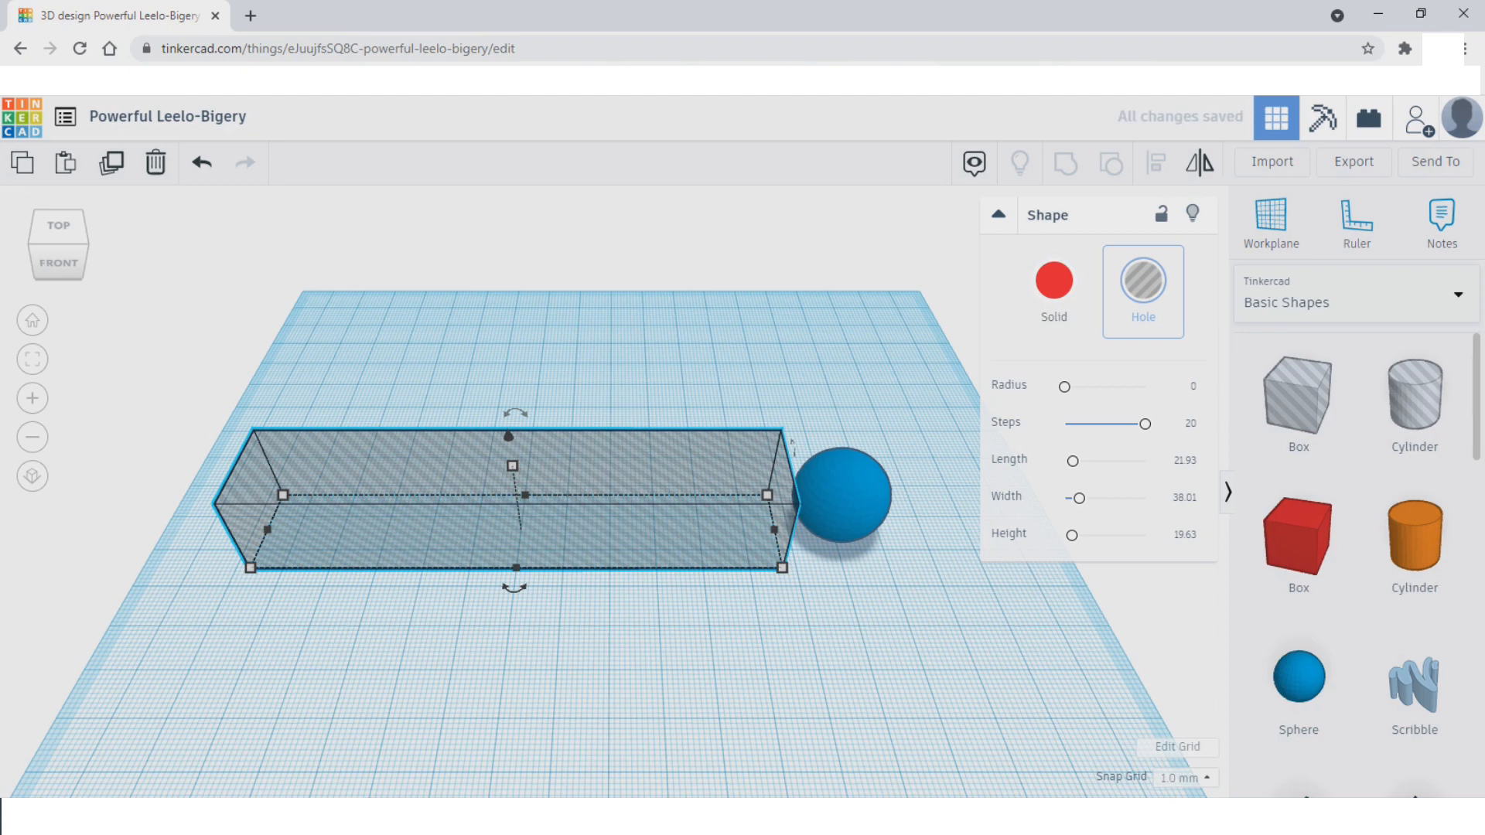
left_click(1053, 287)
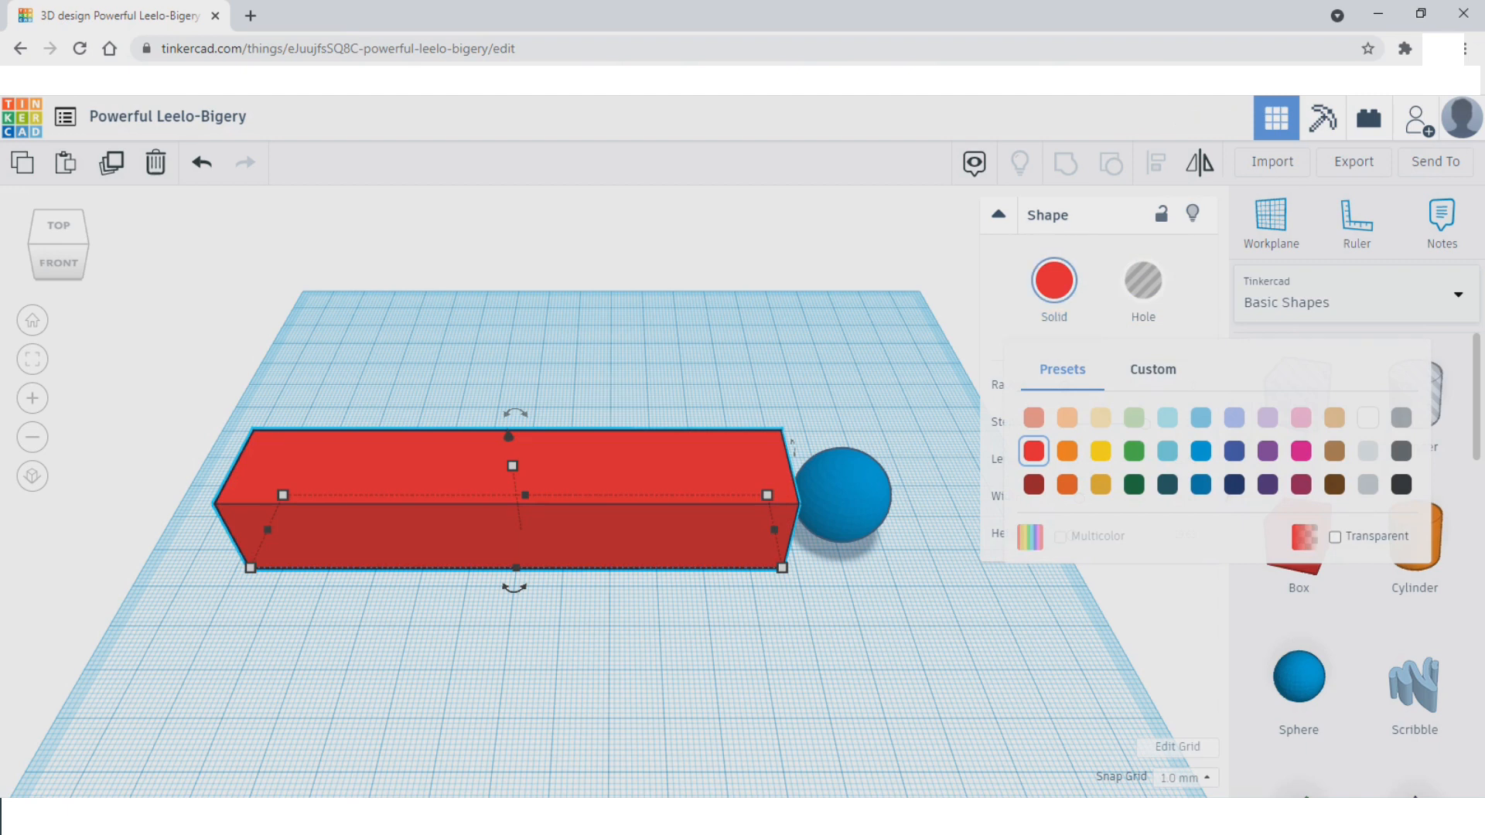
left_click(1143, 280)
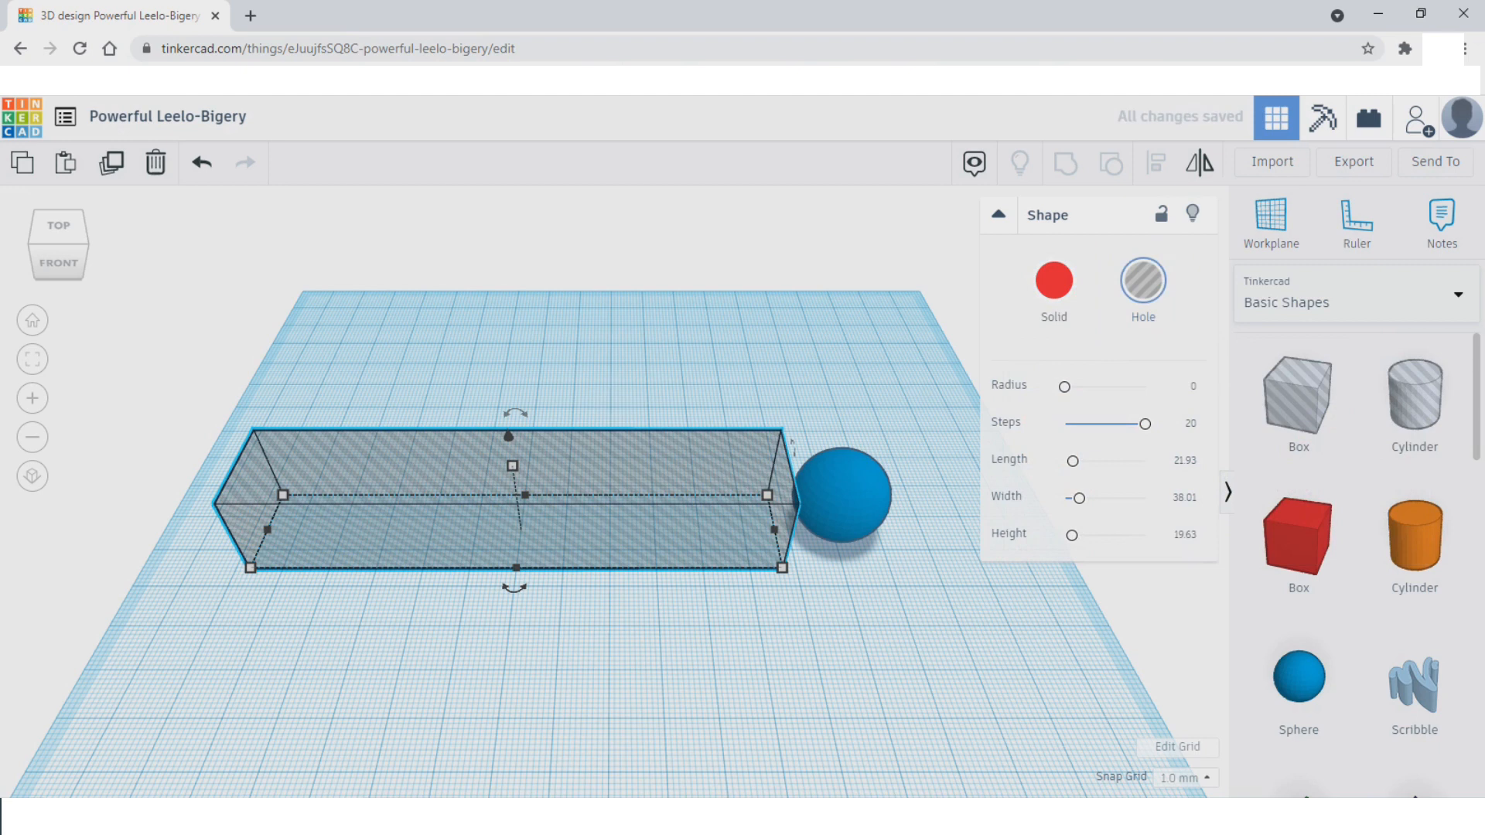
left_click(1053, 280)
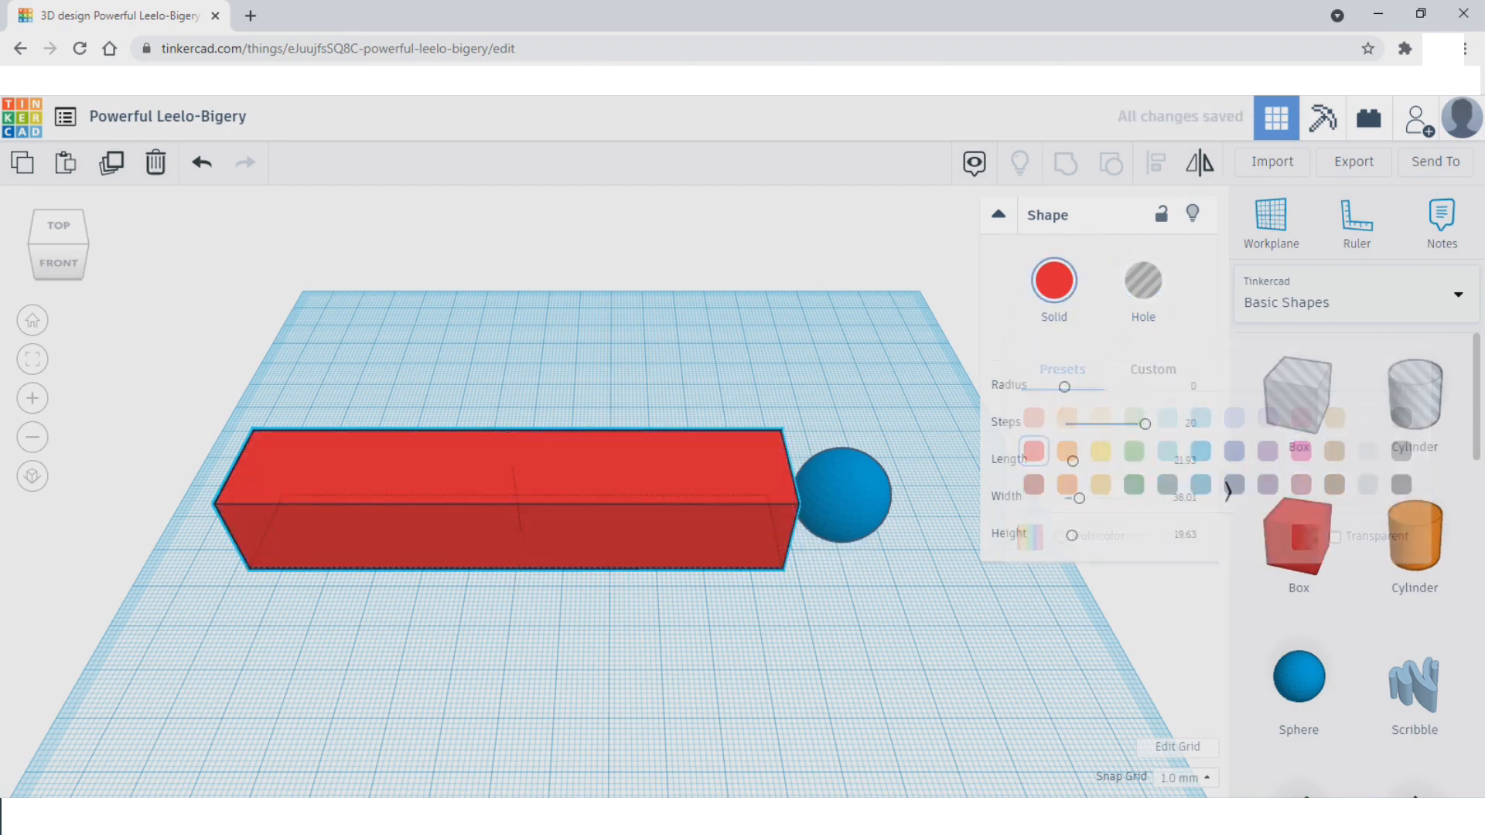
Turn the blue sphere into a hole and move it 44 mm to the left, inside the red box
left_click(843, 495)
left_click(1143, 280)
left_click_drag(845, 499, 719, 499)
left_click_drag(680, 499, 640, 495)
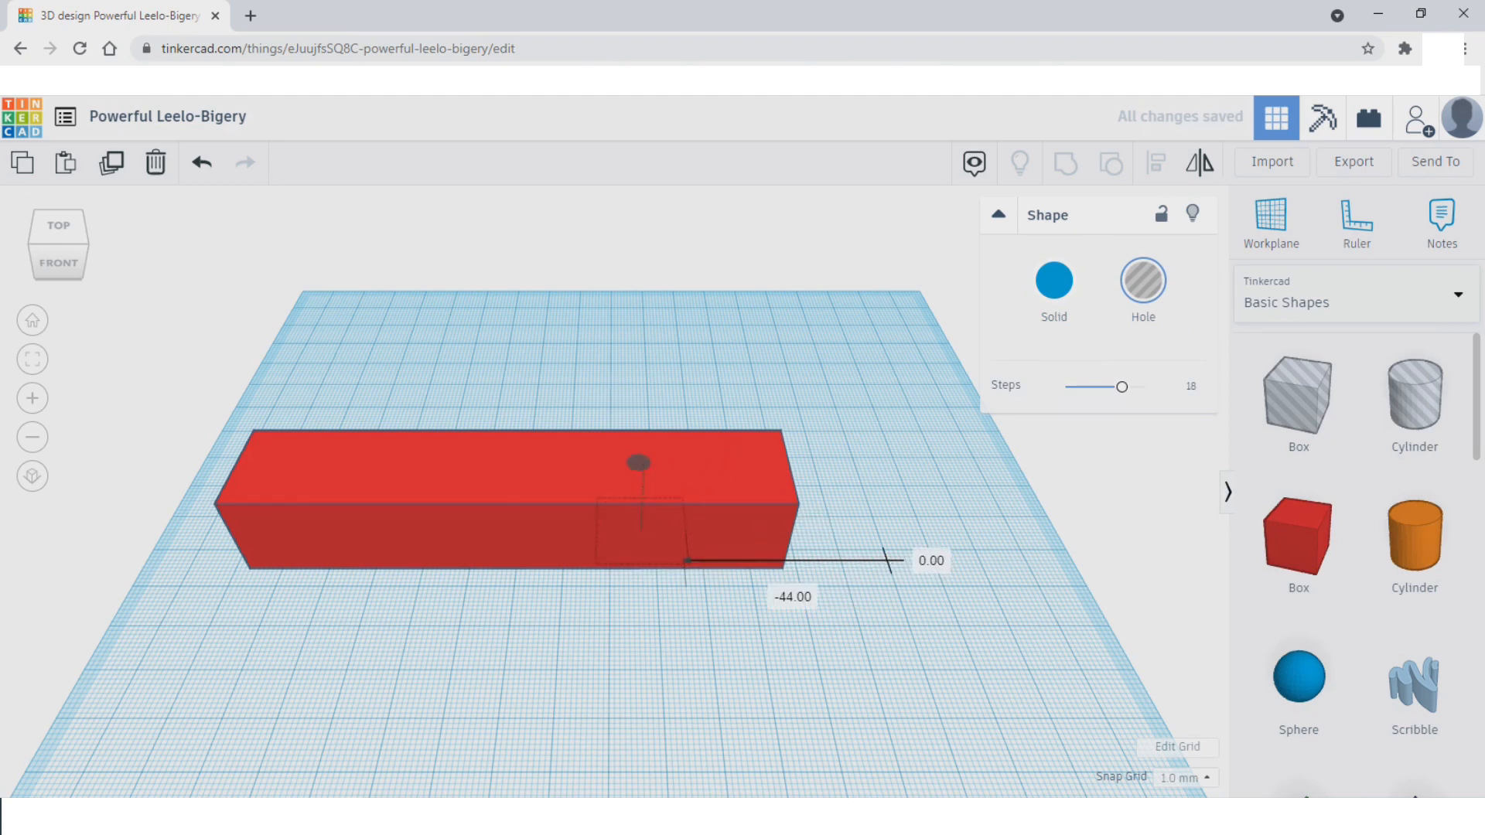
Group the red box with the sphere hole and inspect the resulting cut from above
left_click_drag(872, 516, 435, 420)
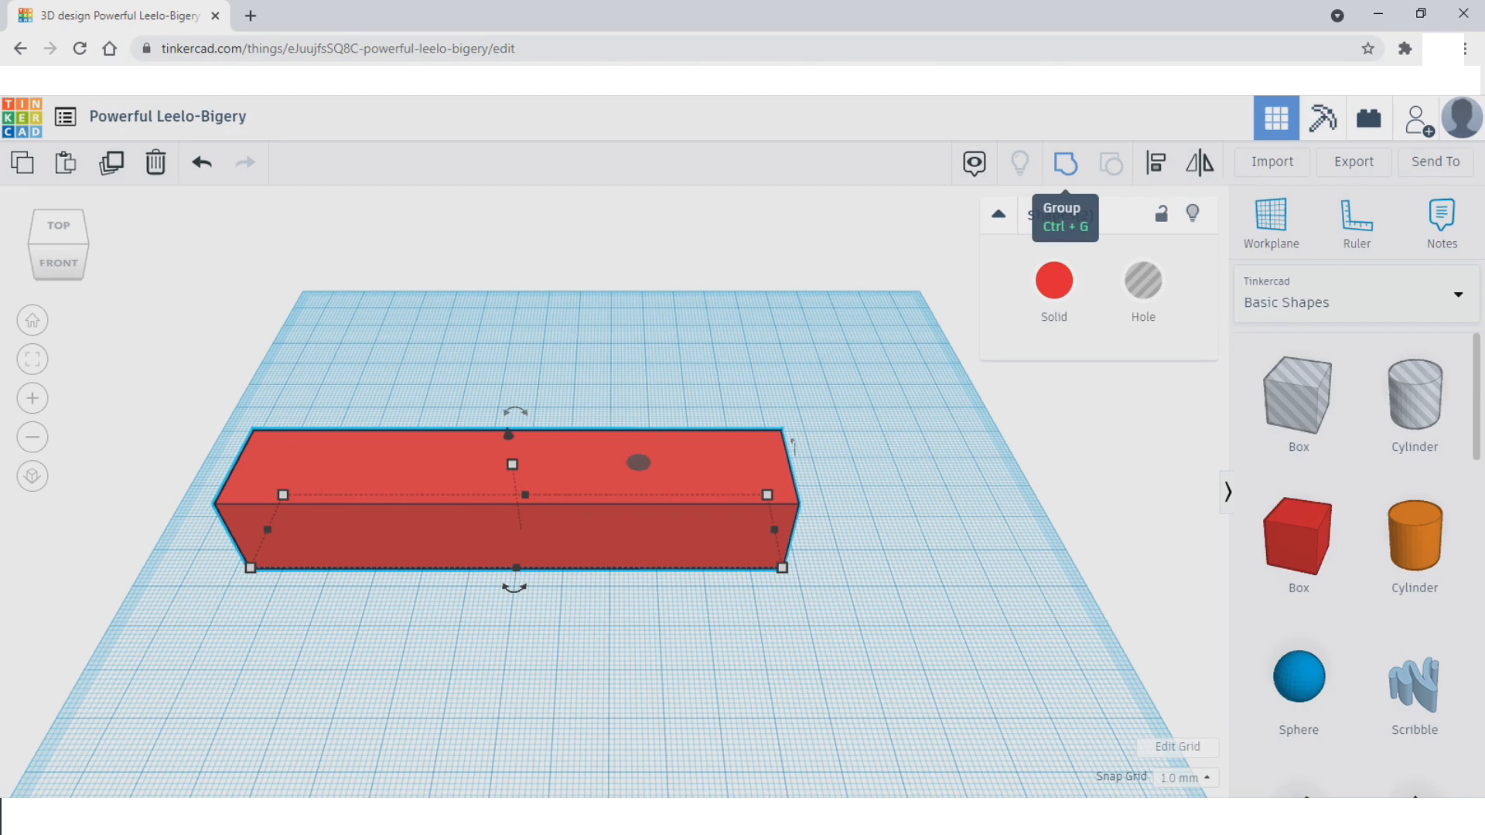
left_click(1066, 163)
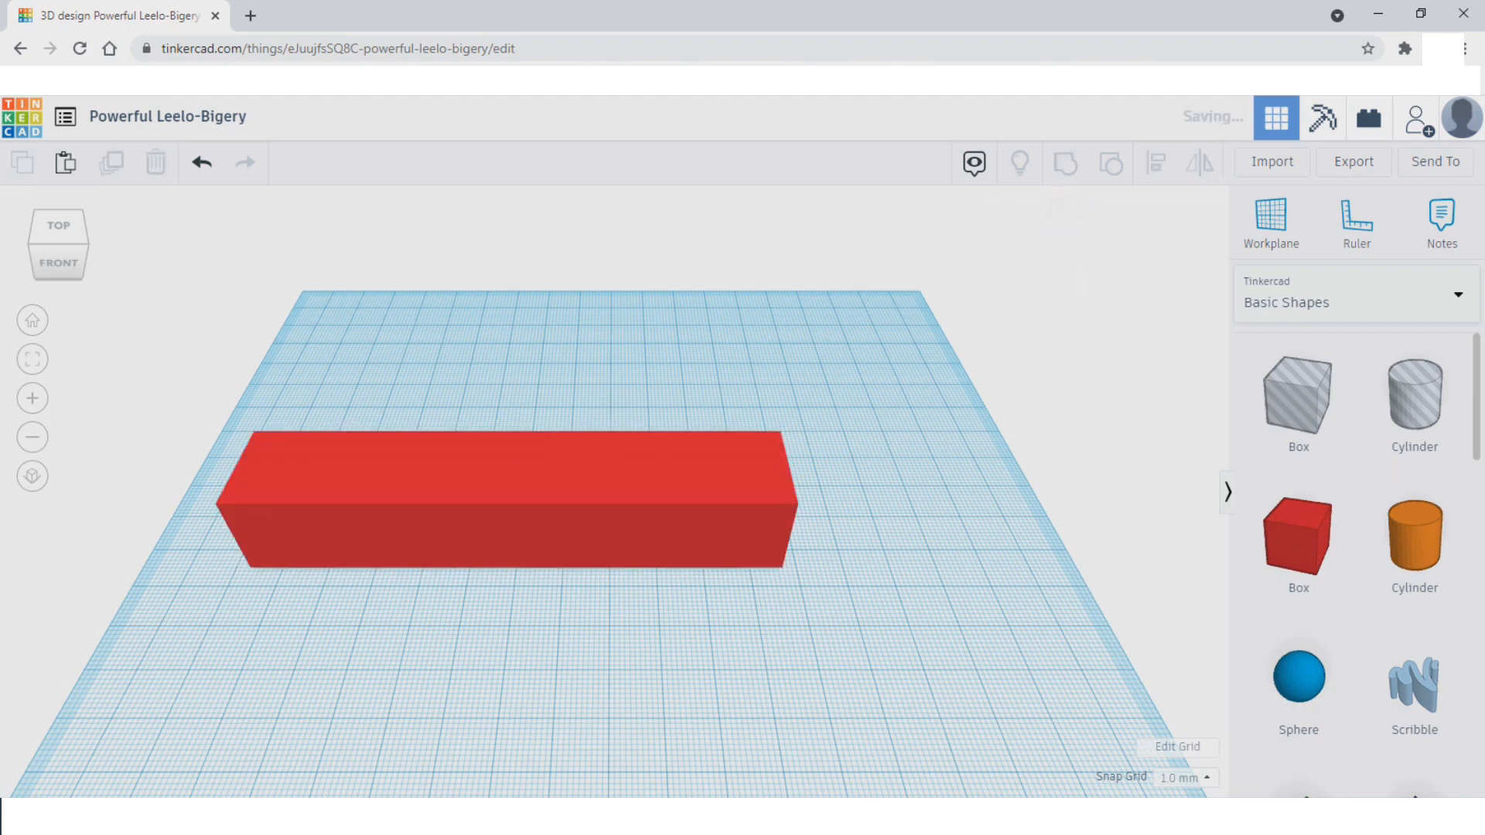
right_click_drag(773, 433, 680, 619)
key("Escape")
scroll(615, 492, "up", 2)
scroll(631, 513, "up", 6)
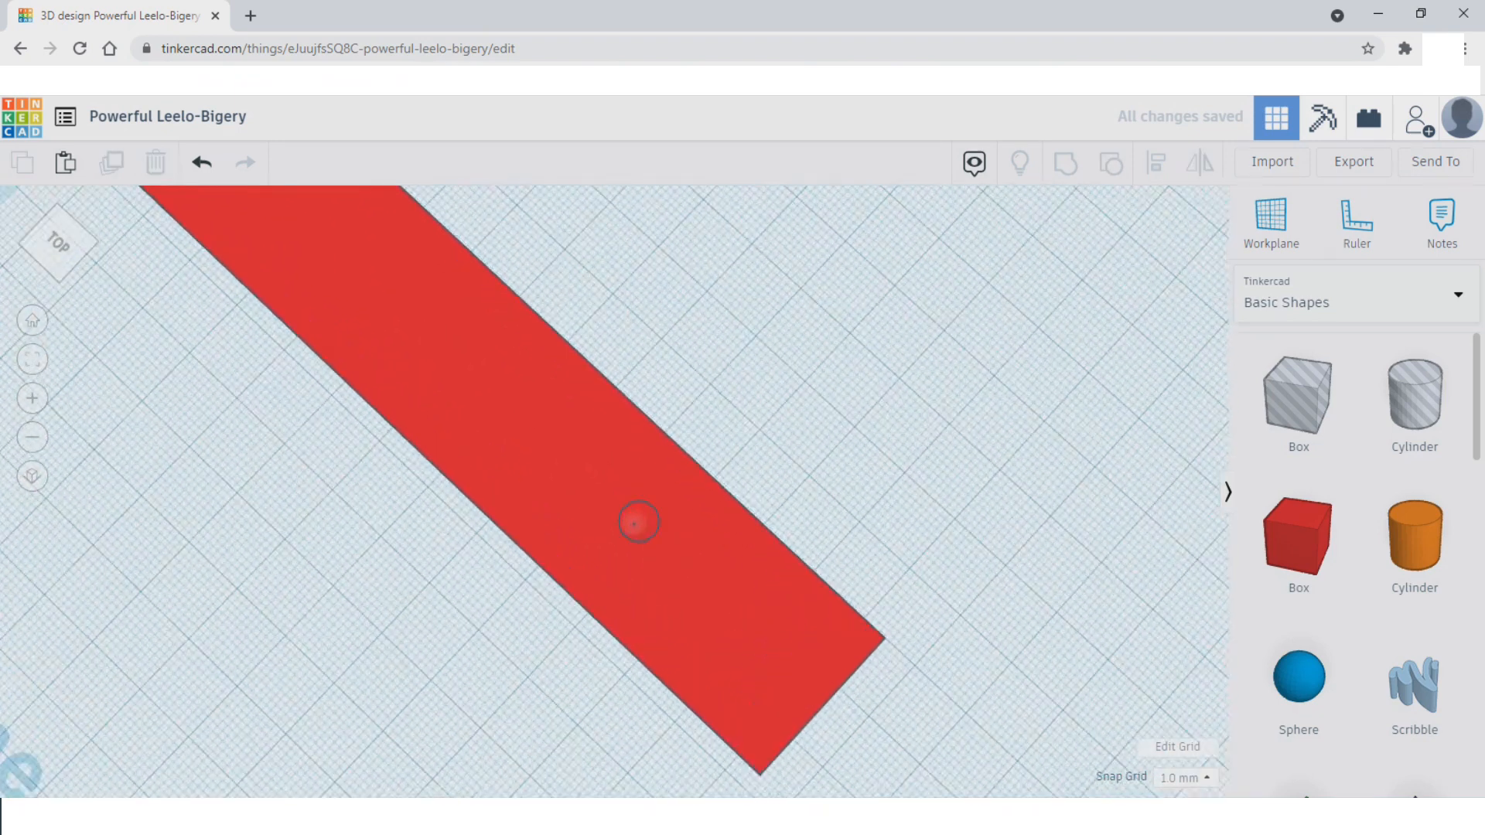
Select the grouped red box and ungroup it back into the box and the sphere hole
scroll(611, 487, "down", 3)
right_click_drag(618, 495, 657, 473)
scroll(750, 495, "down", 4)
scroll(750, 495, "down", 5)
left_click_drag(864, 621, 642, 459)
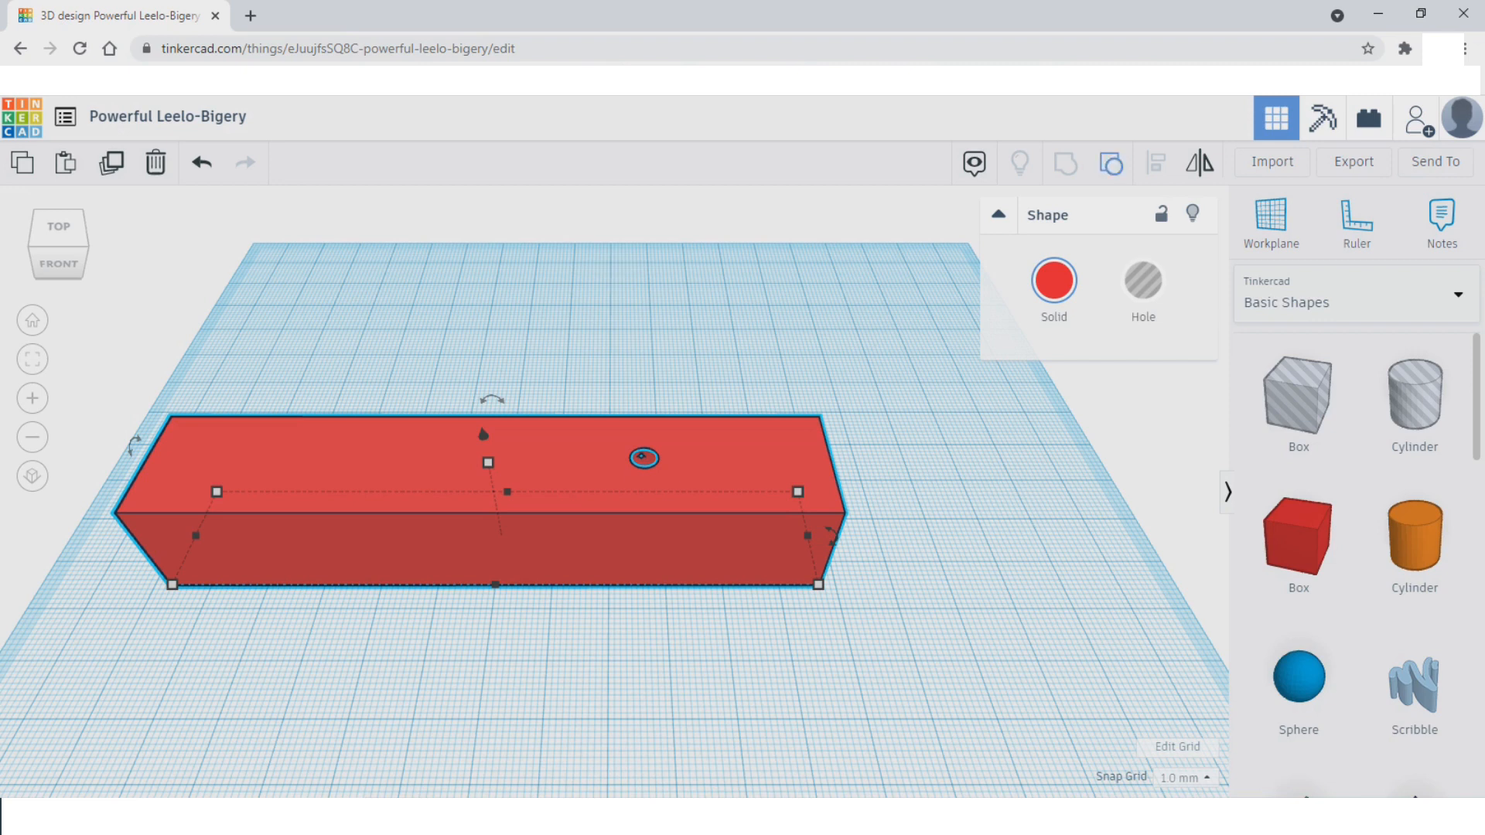
left_click(1112, 162)
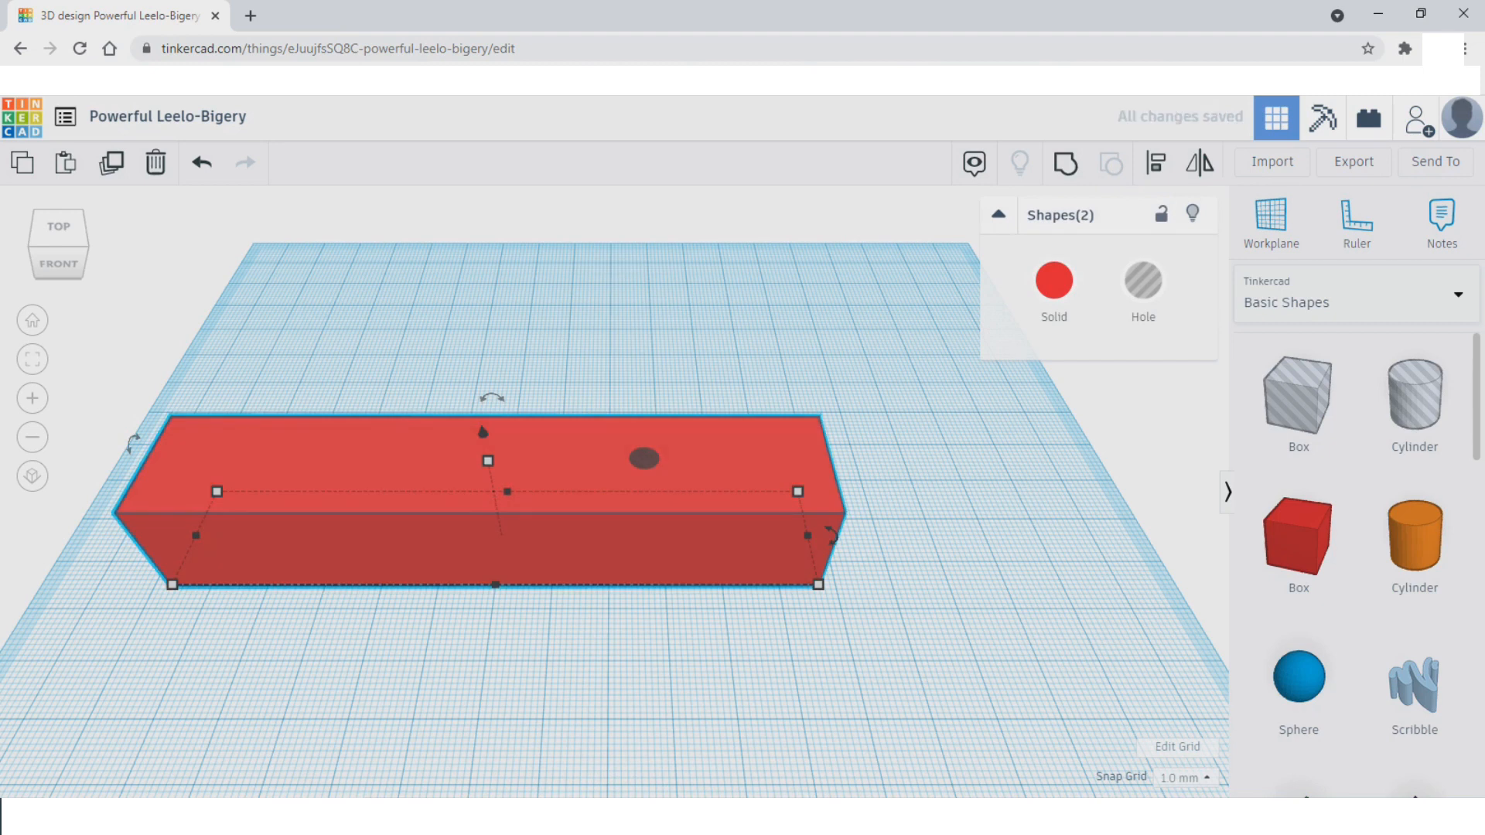
key("Escape")
Raise the sphere hole 8 mm so that it protrudes from the top of the red box
left_click(644, 458)
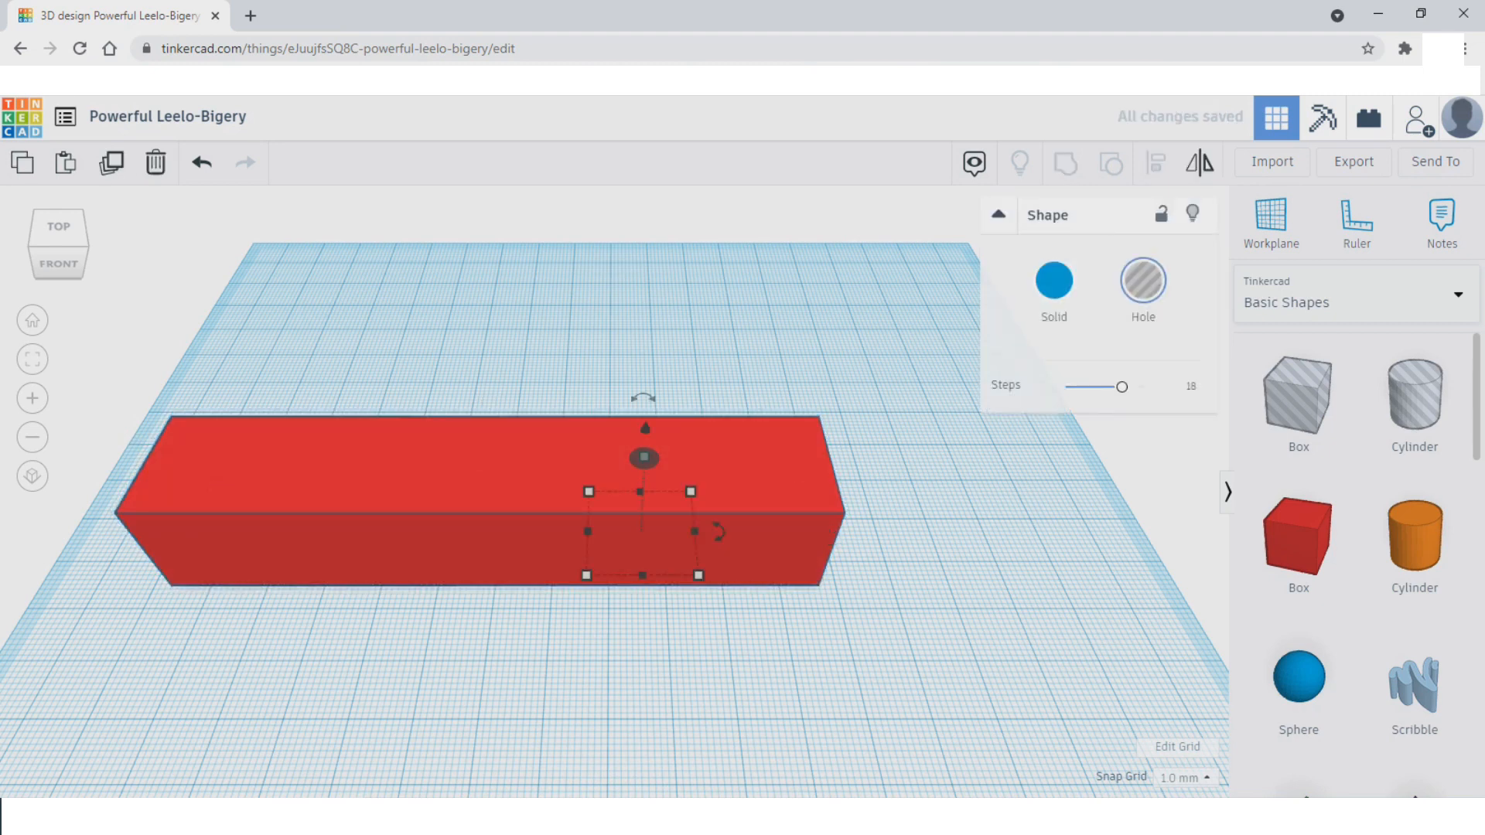
left_click_drag(646, 427, 646, 390)
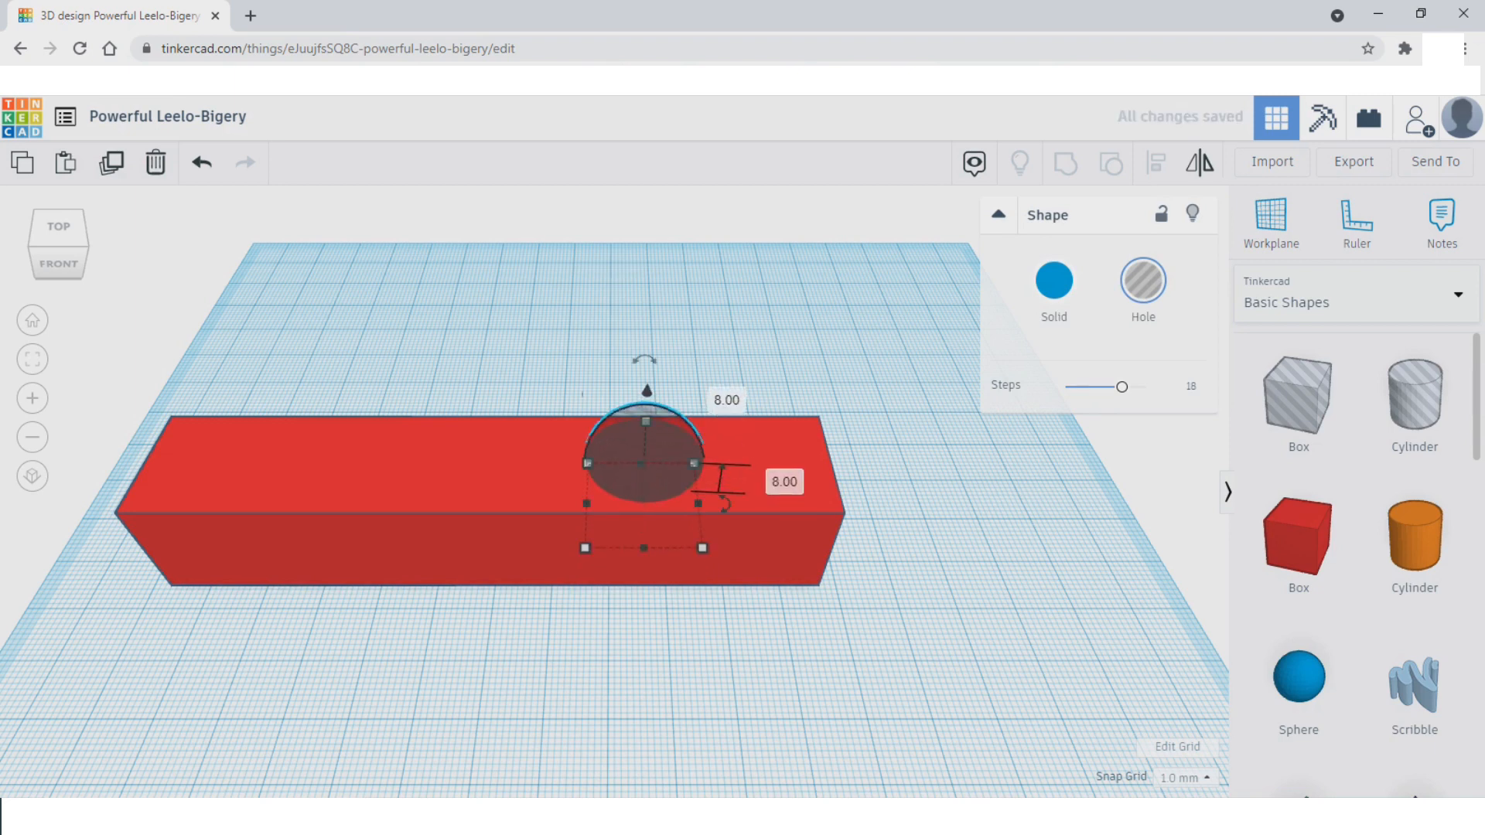
key("Escape")
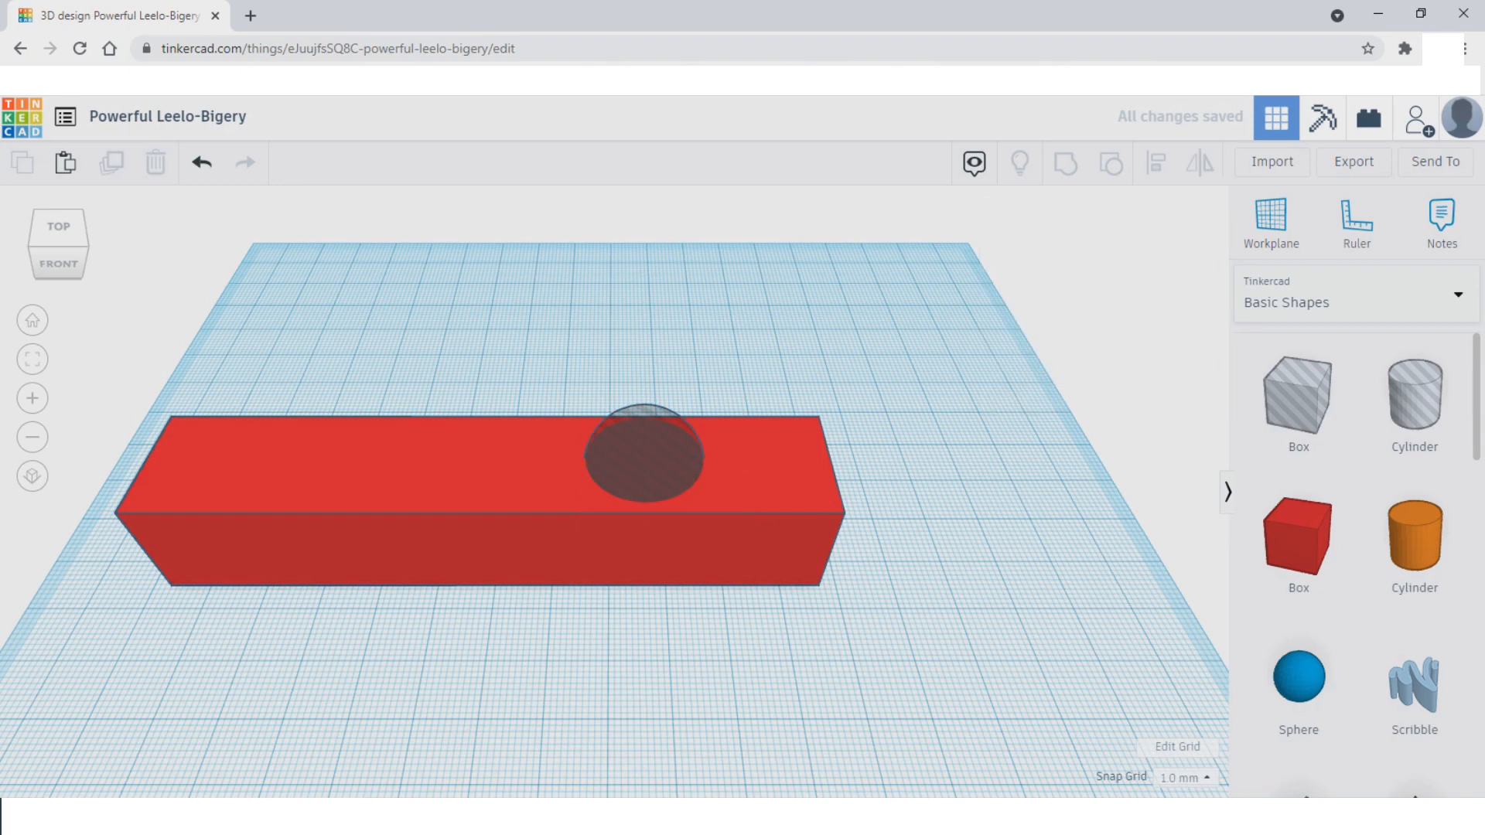
Turn the raised sphere hole back into a solid
left_click(644, 456)
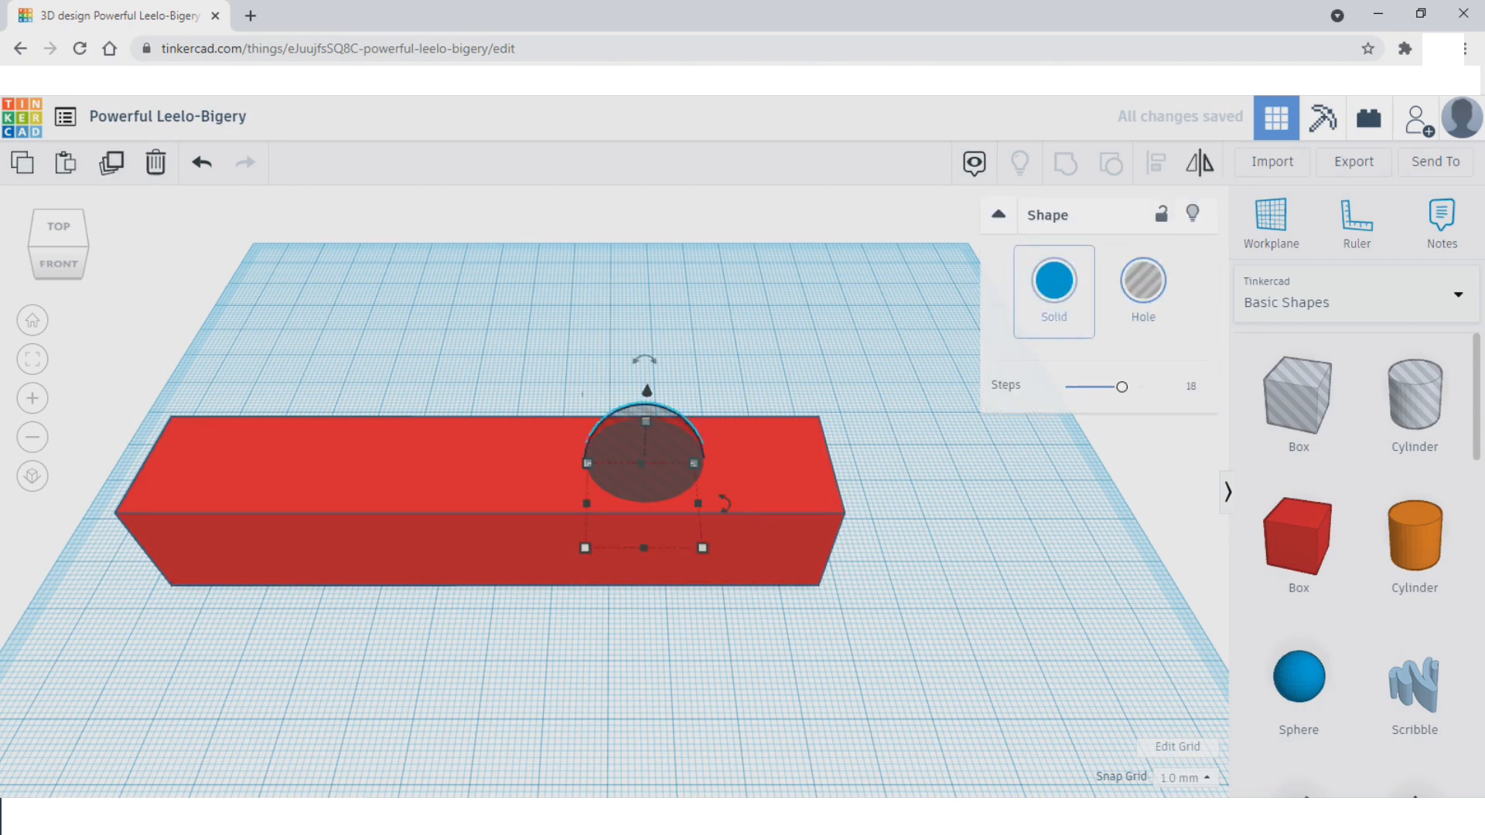
left_click(1053, 283)
key("Escape")
Group the red box with the solid sphere and inspect the merged shape up close
left_click_drag(918, 453, 681, 500)
left_click(1065, 162)
left_click(928, 464)
right_click_drag(928, 464, 812, 491)
scroll(789, 433, "up", 6)
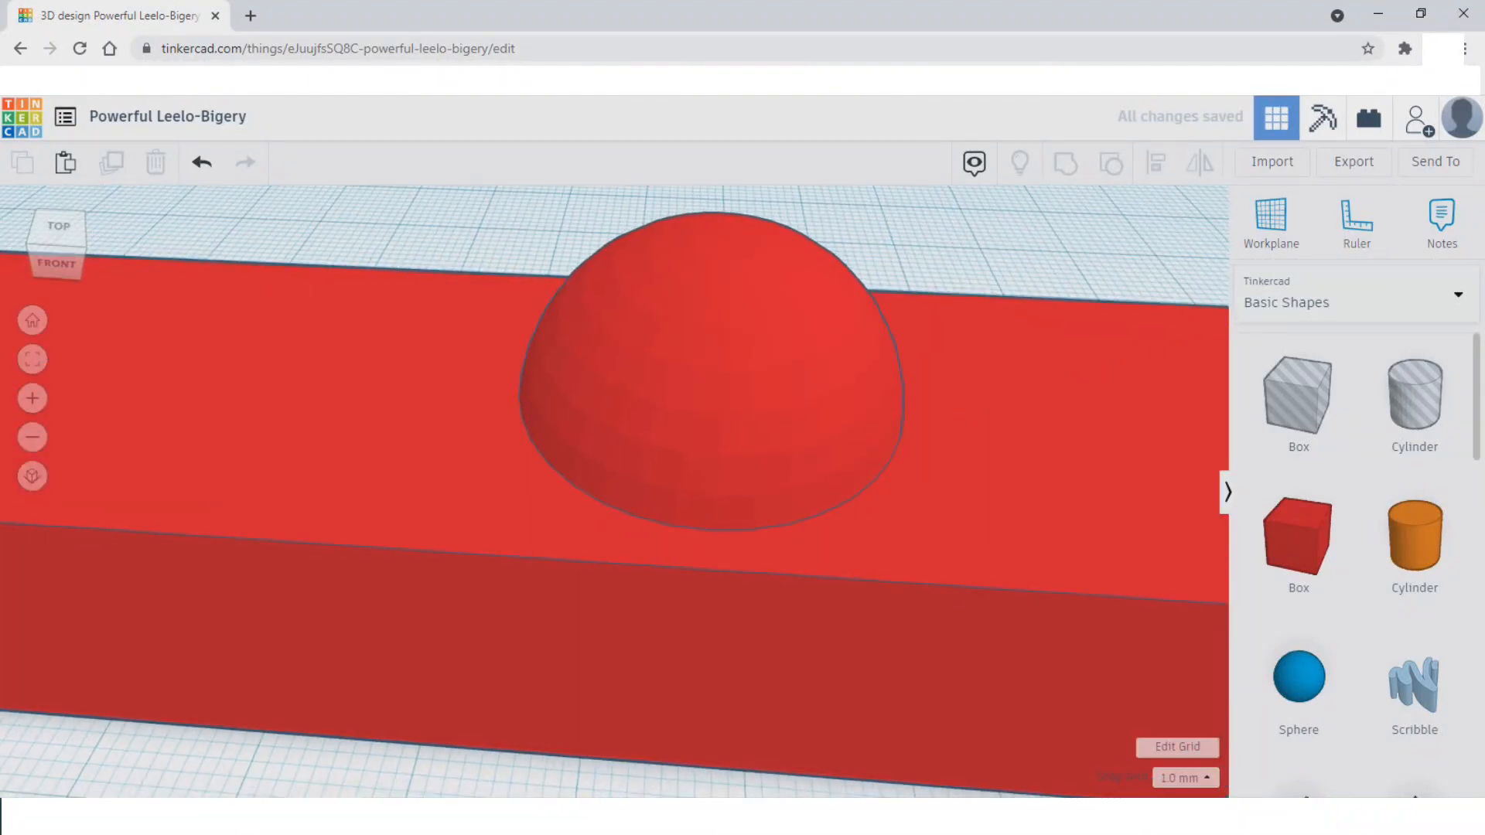
scroll(812, 491, "down", 4)
scroll(624, 482, "down", 3)
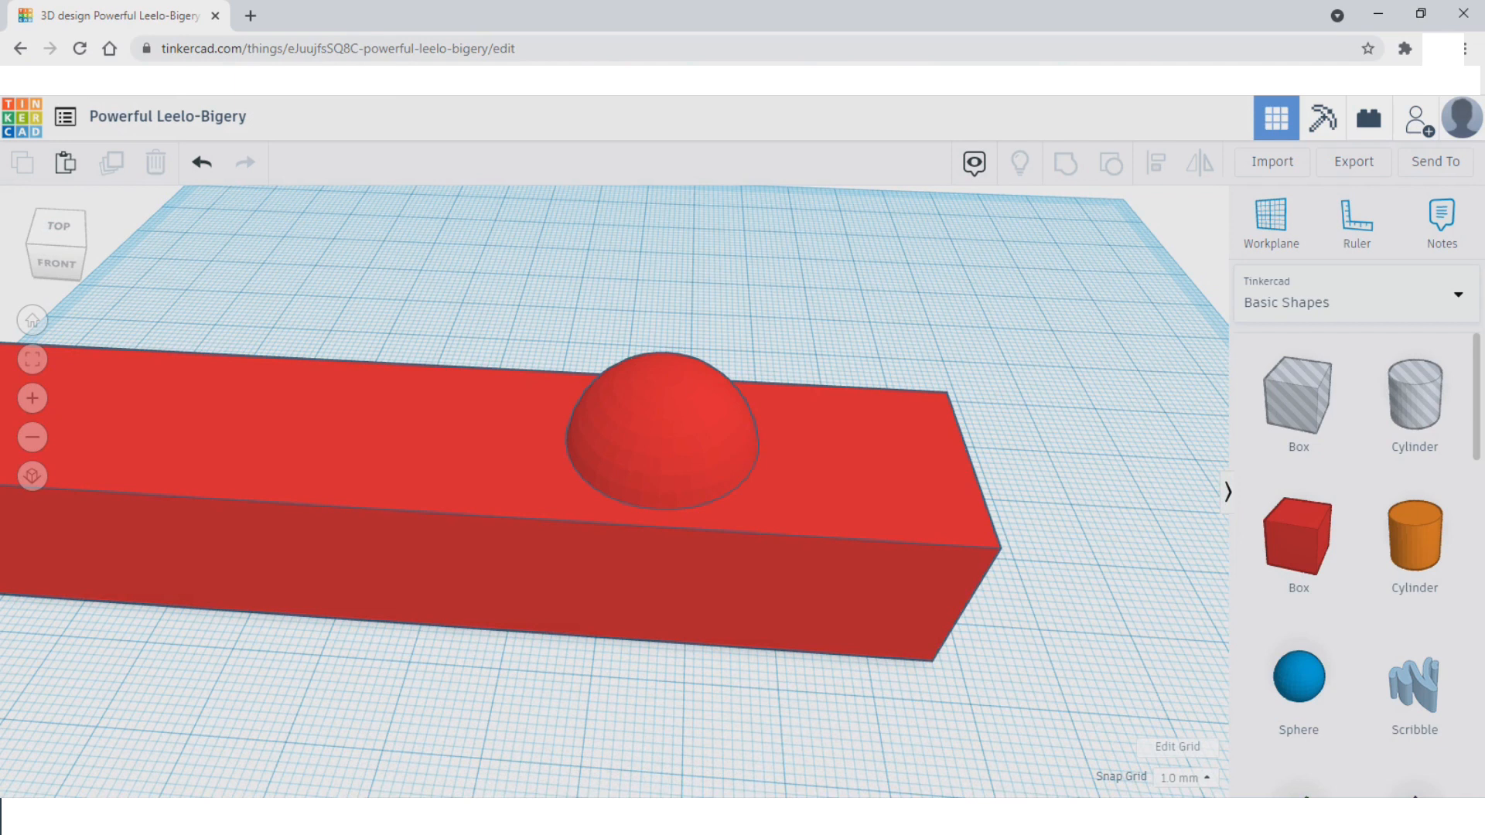
Ungroup the merged red shape and move the box and blue sphere together by 2 mm toward the back
left_click(624, 482)
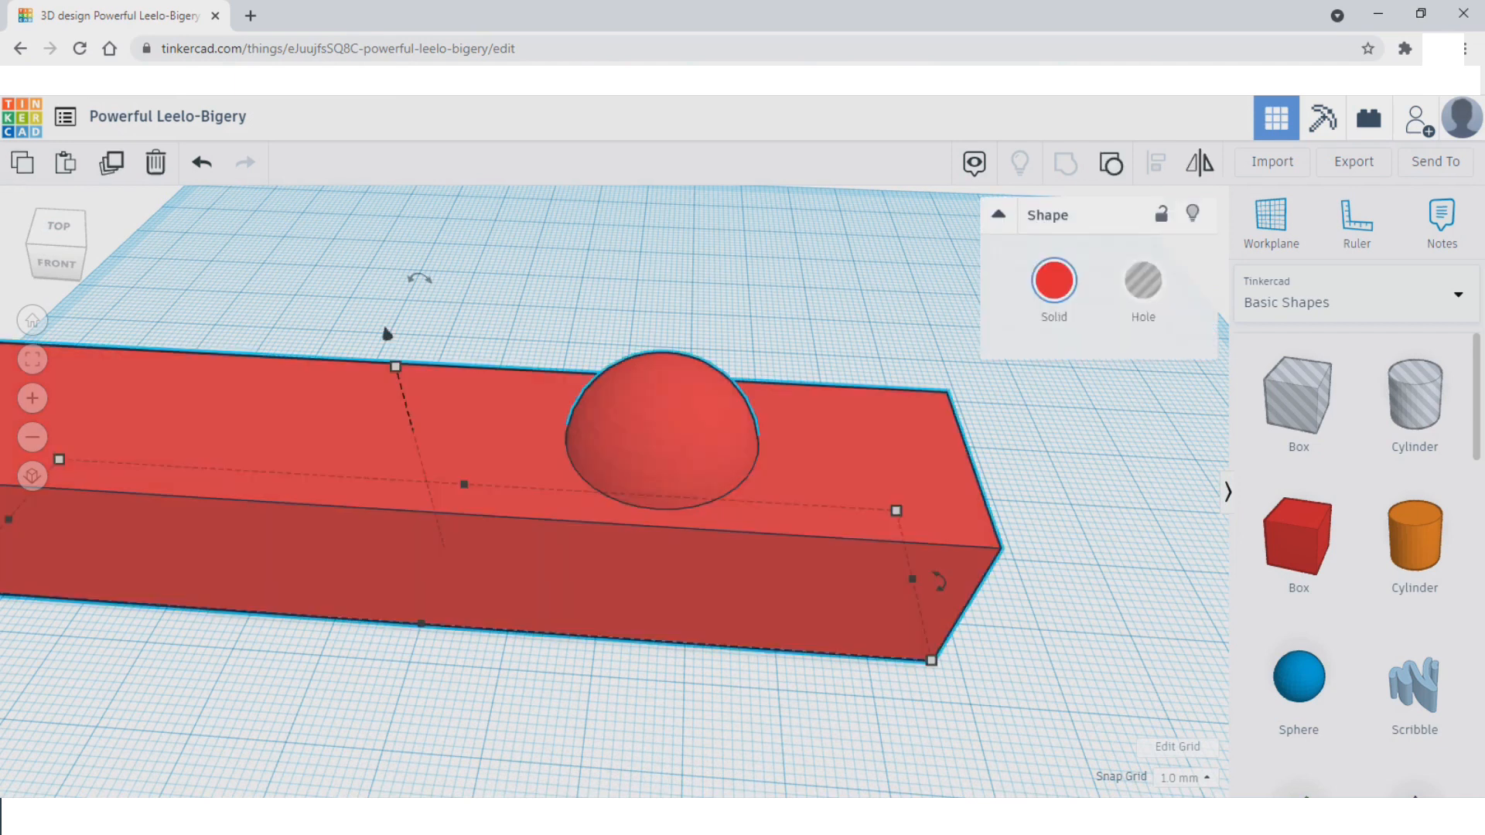
left_click(618, 712)
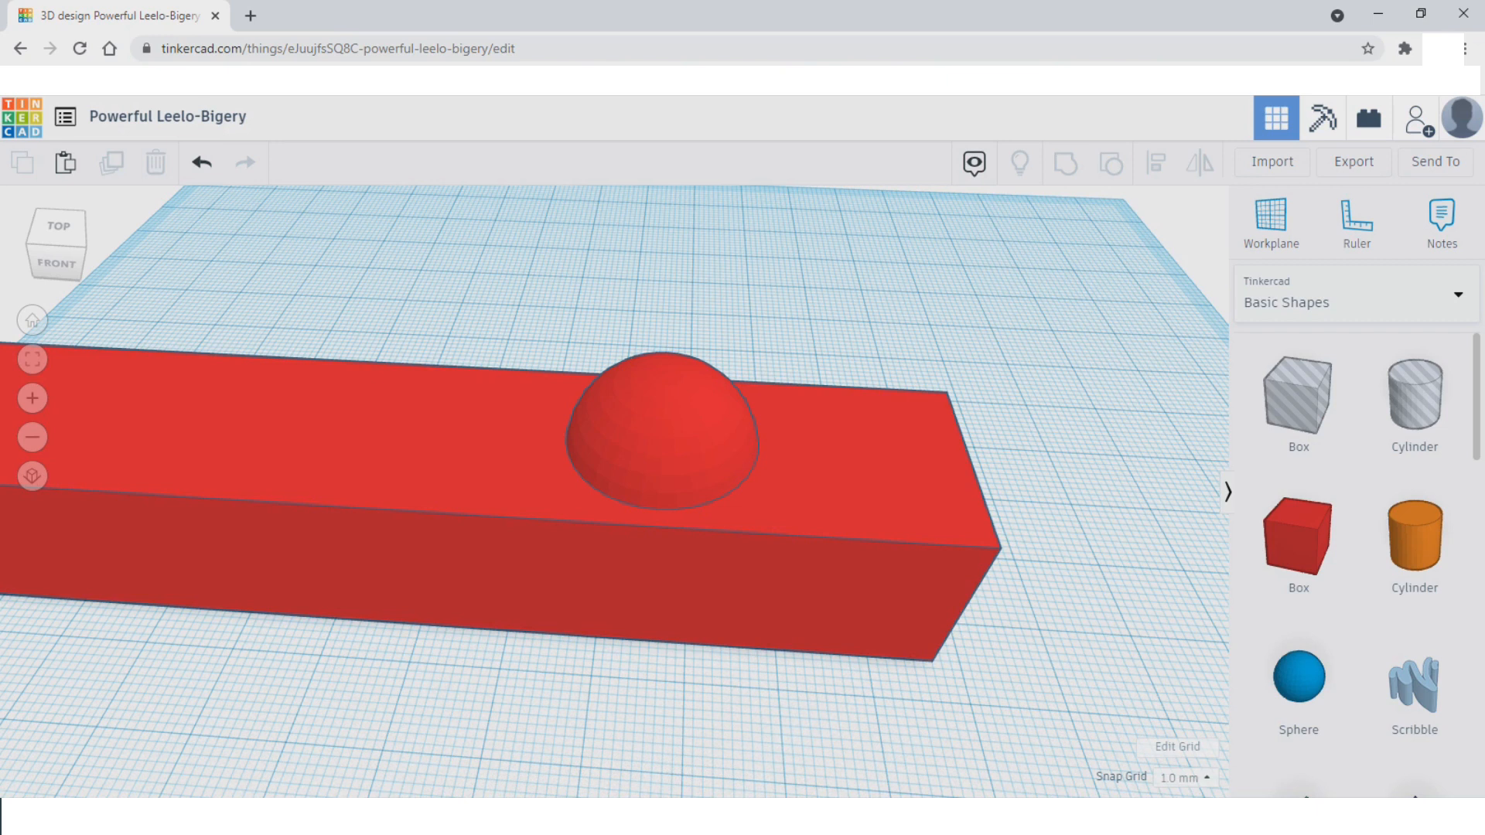
left_click(611, 533)
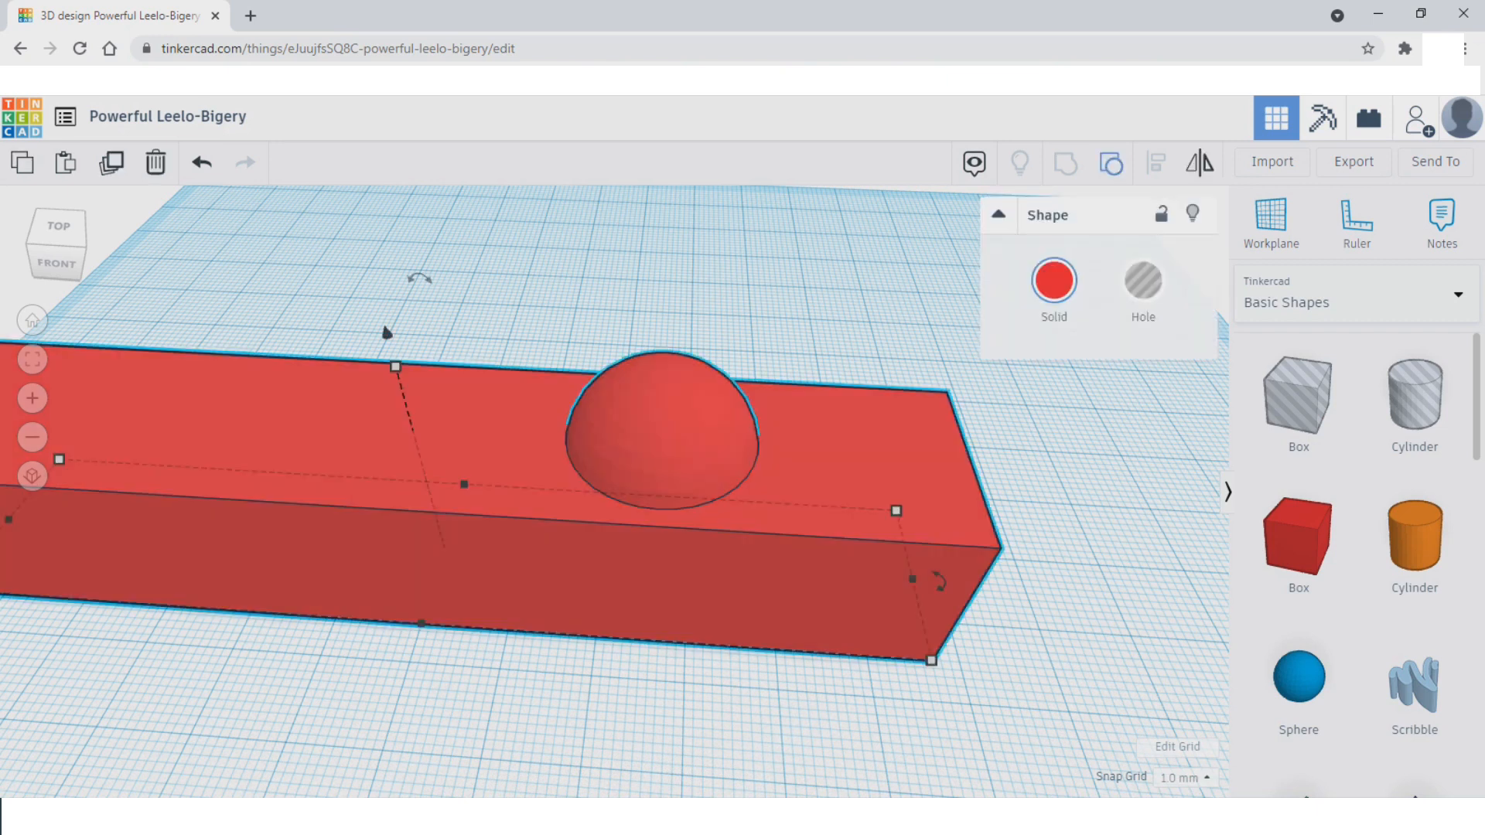
left_click(1111, 162)
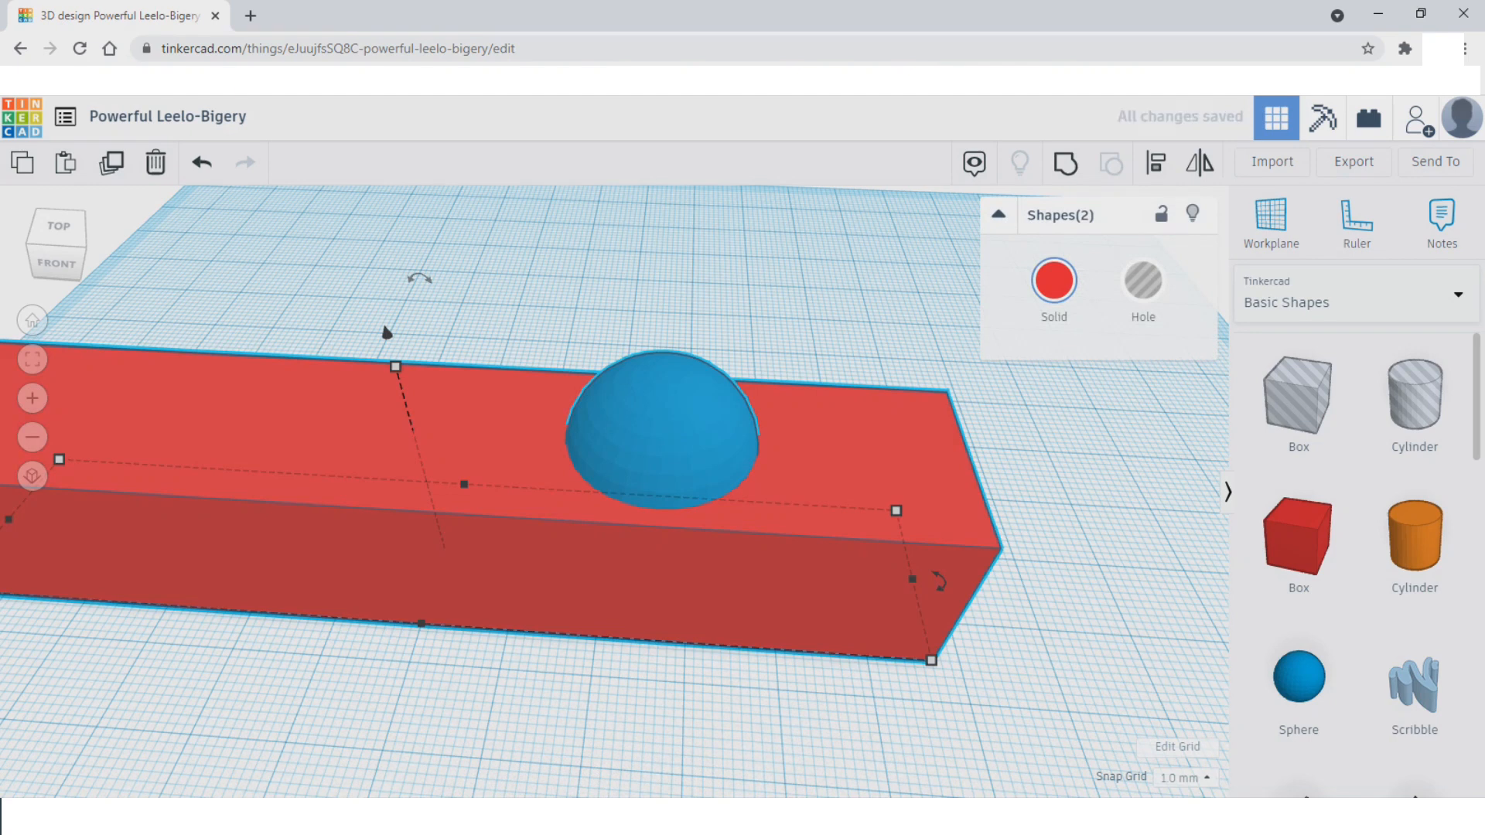
mouse_move(611, 533)
left_mouse_down()
mouse_move(842, 544)
mouse_move(609, 519)
left_mouse_up()
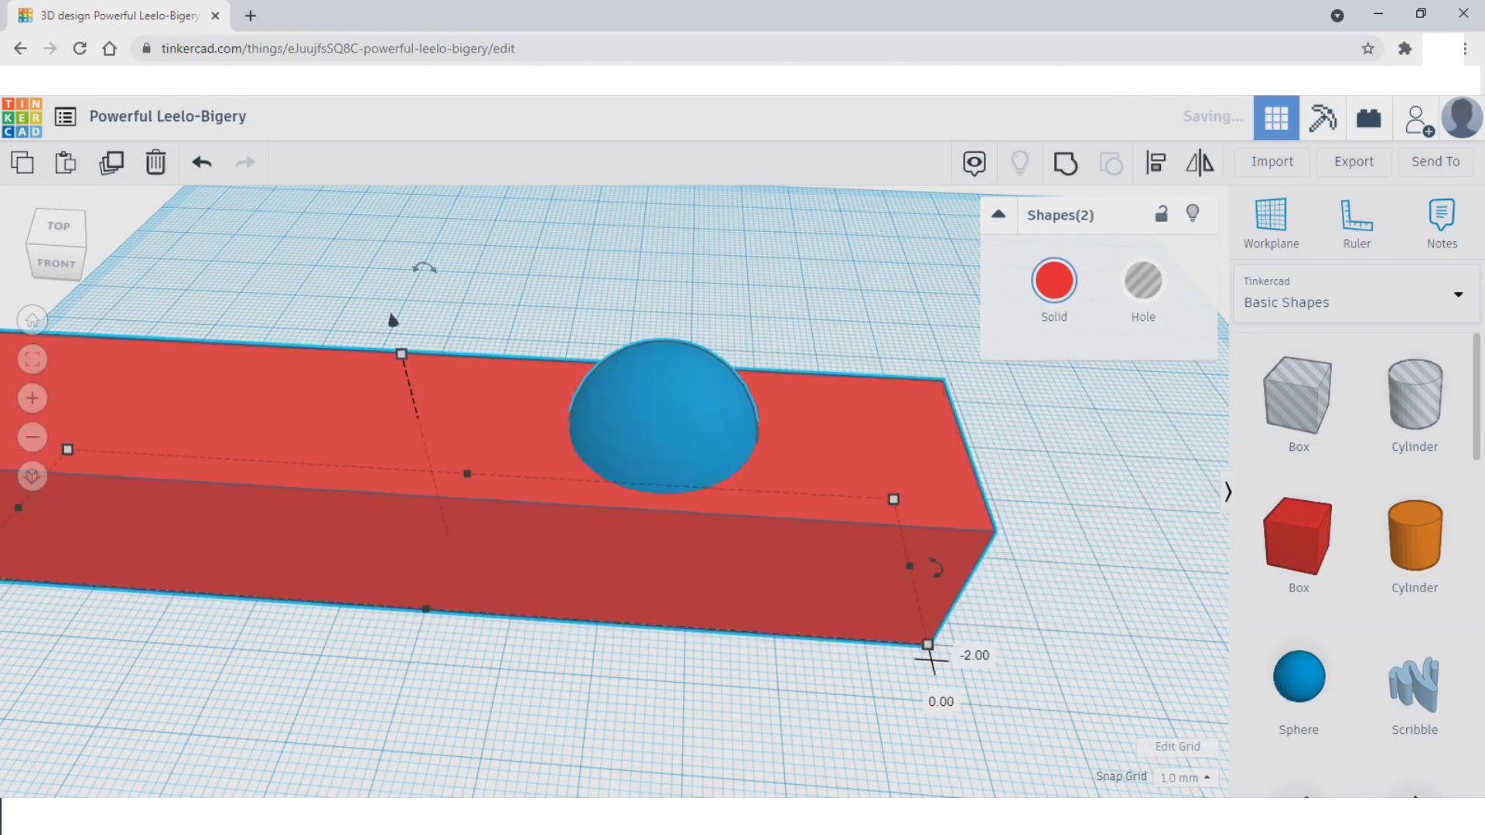
left_click(657, 720)
Move the blue sphere 45 mm to the right and 4 mm toward the front, clear of the red box
left_click_drag(664, 418, 1116, 504)
scroll(1117, 504, "down", 5)
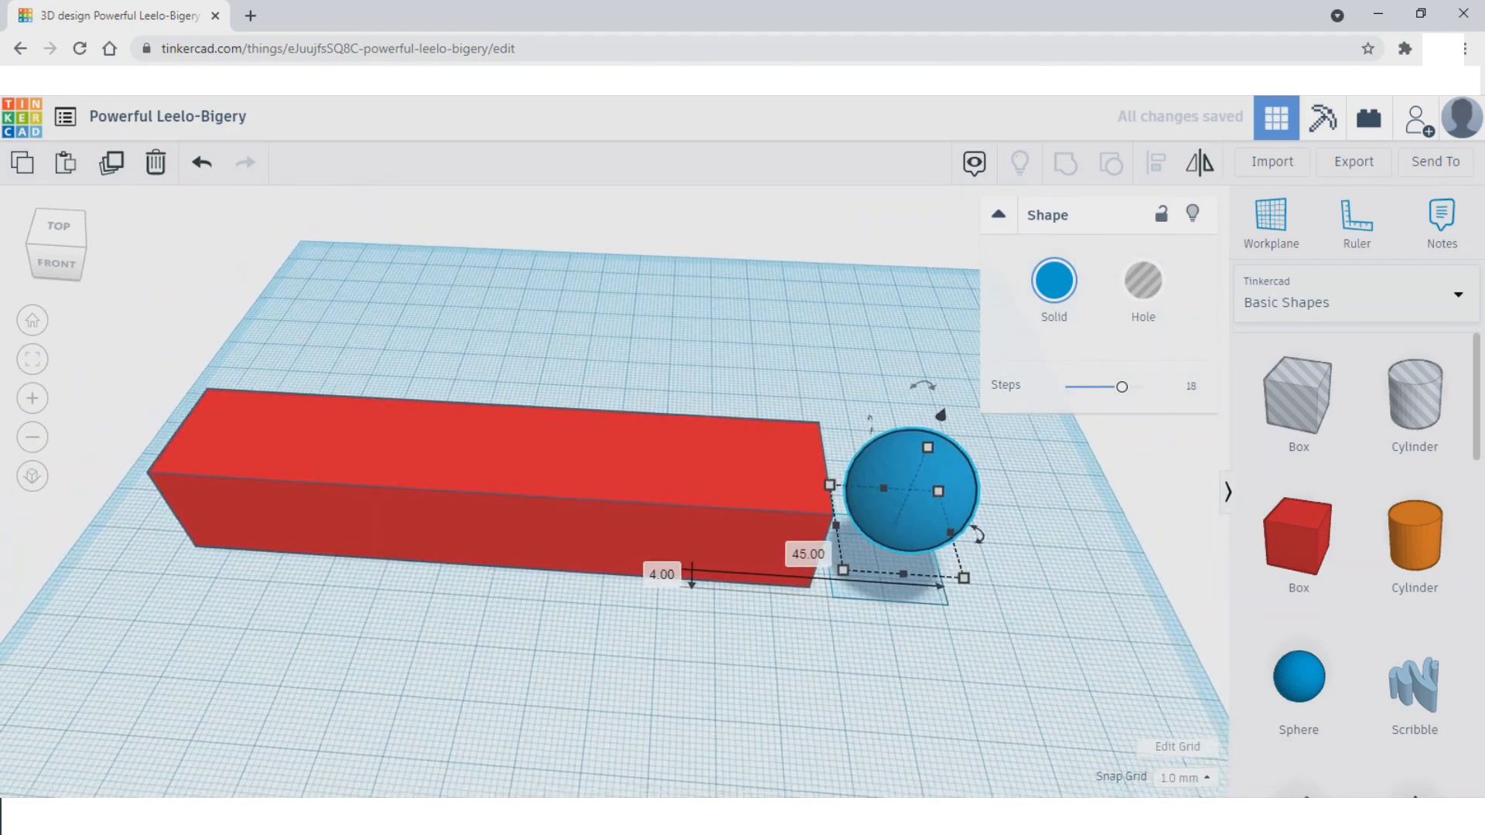
left_click(1106, 541)
right_click_drag(959, 634, 945, 541)
left_click(894, 464)
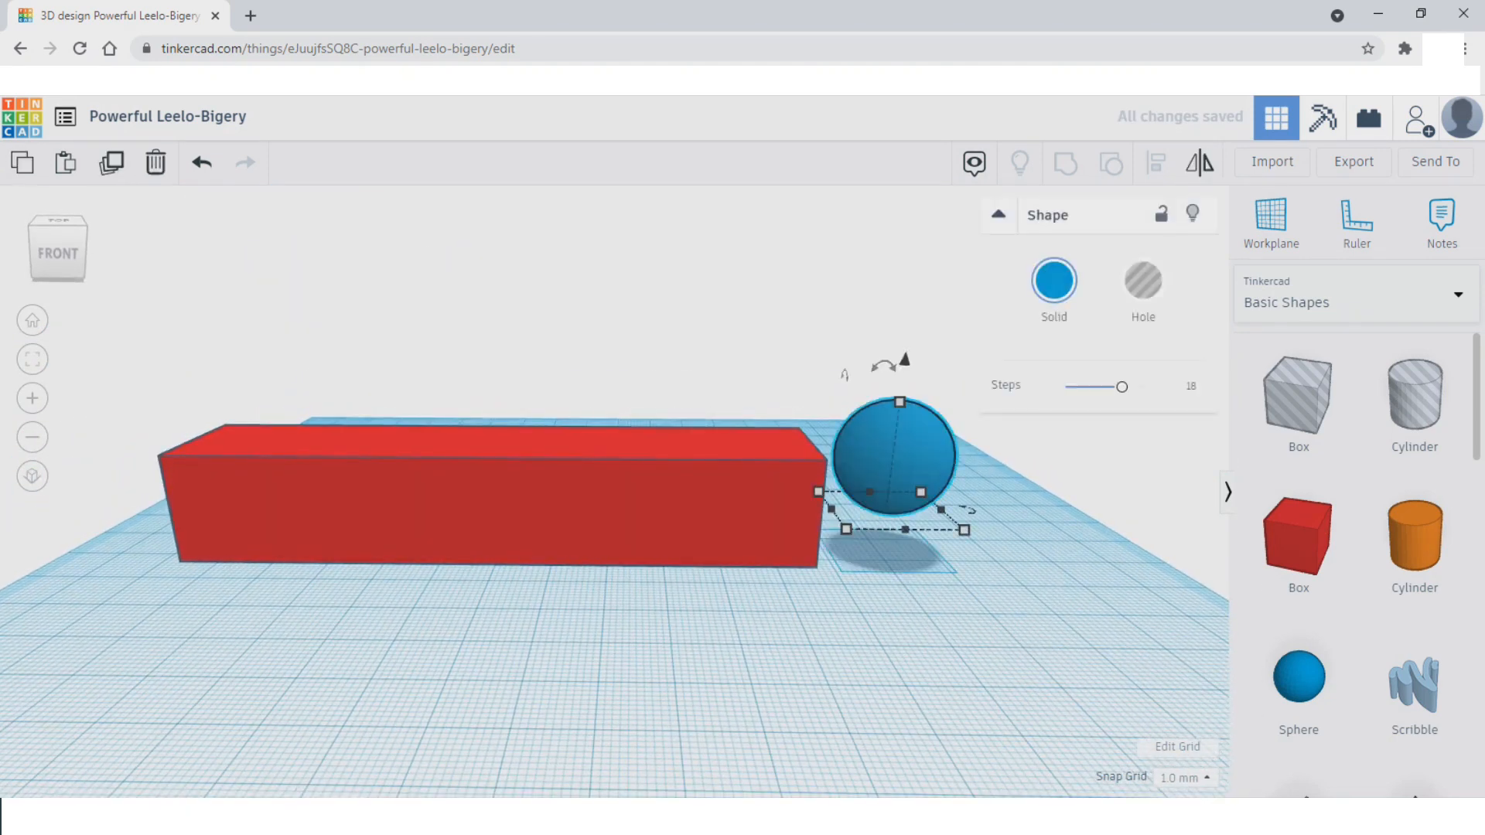
left_click(924, 362)
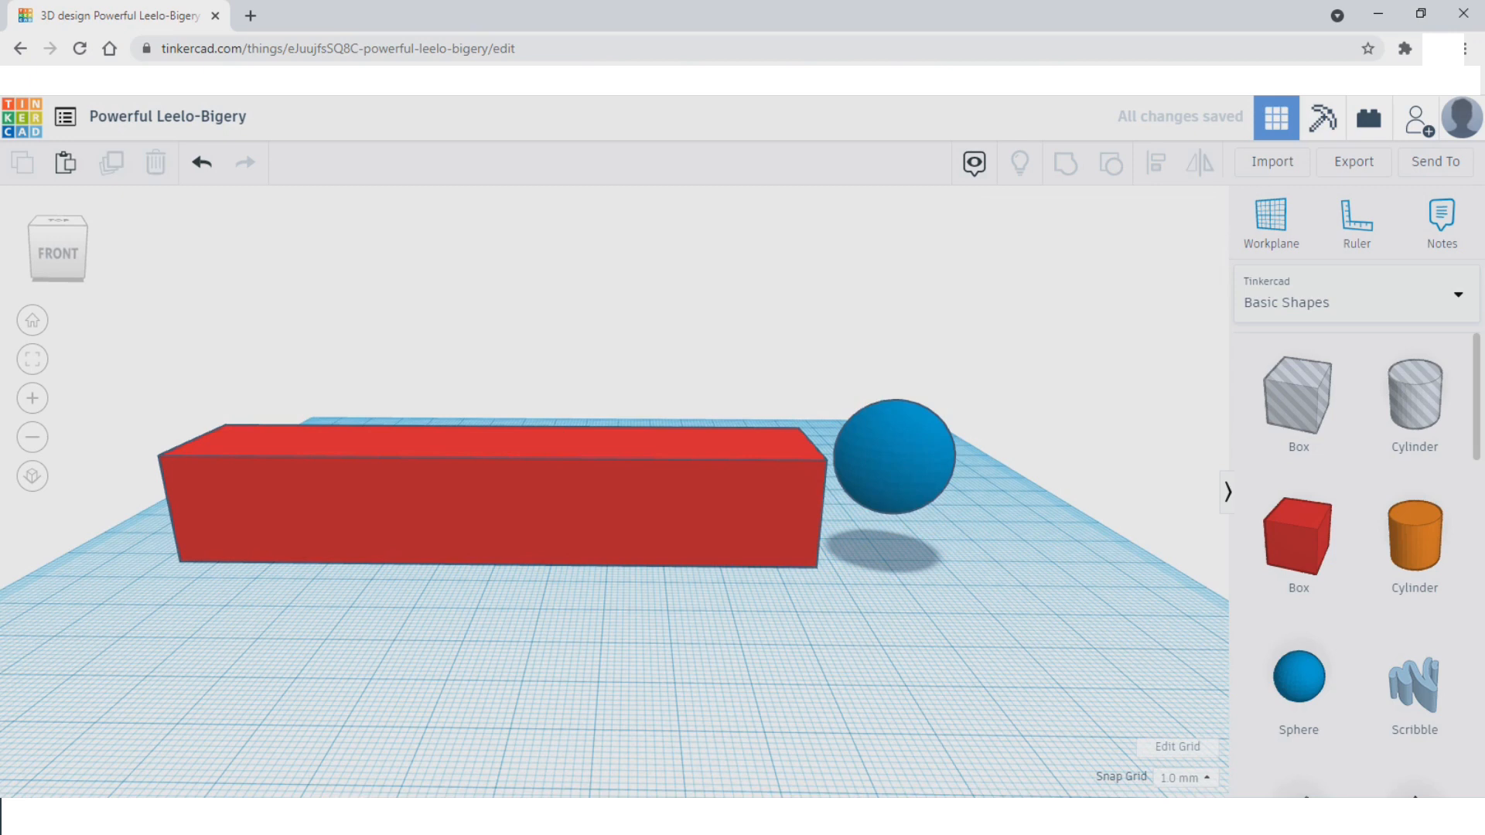
left_click(895, 464)
Align the red box and the blue sphere on their centres in width, depth and height
left_click_drag(1026, 559, 774, 503)
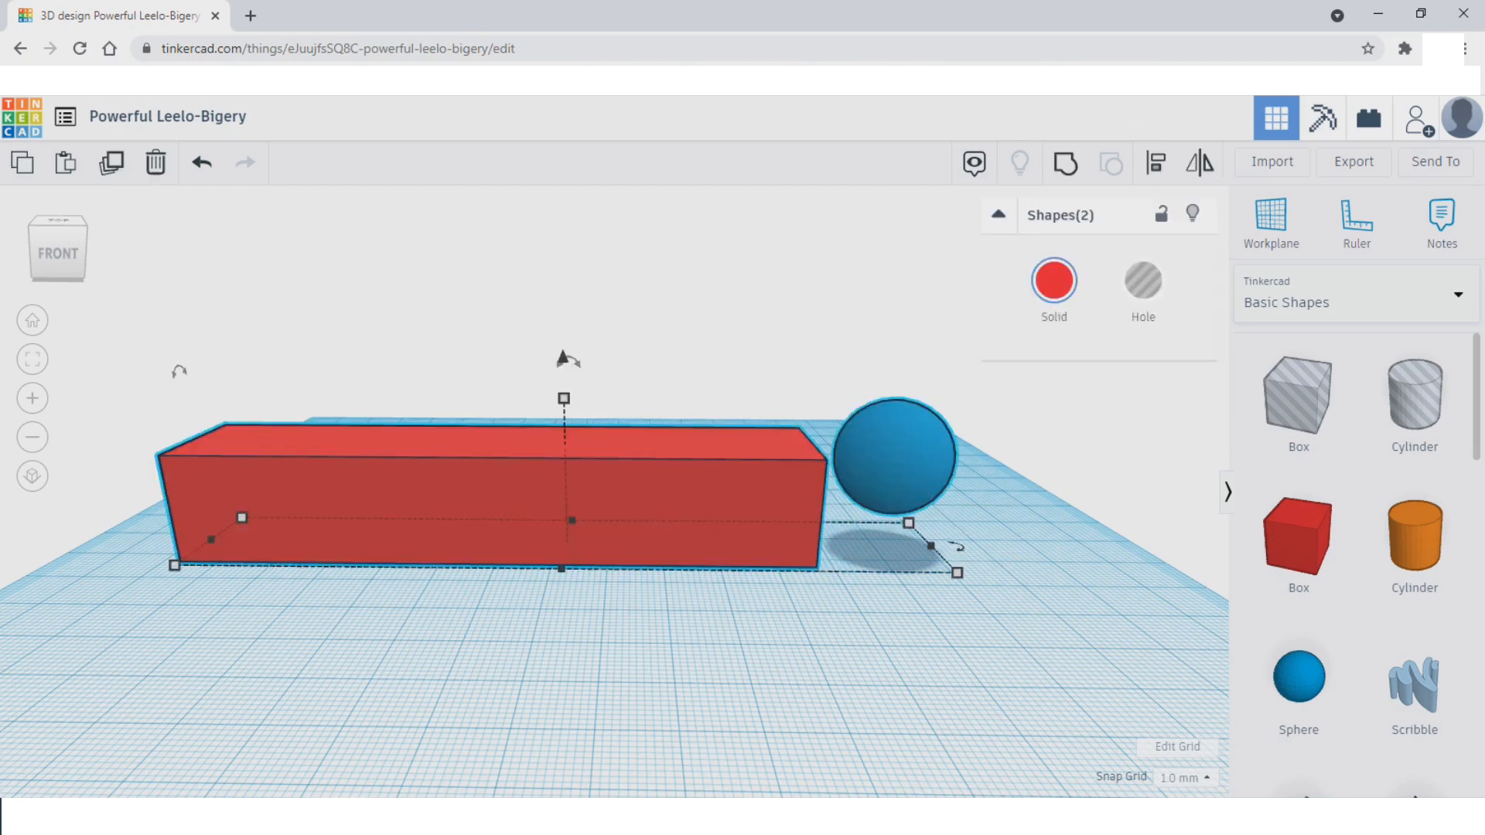
left_click(1156, 163)
right_click_drag(913, 310, 924, 387)
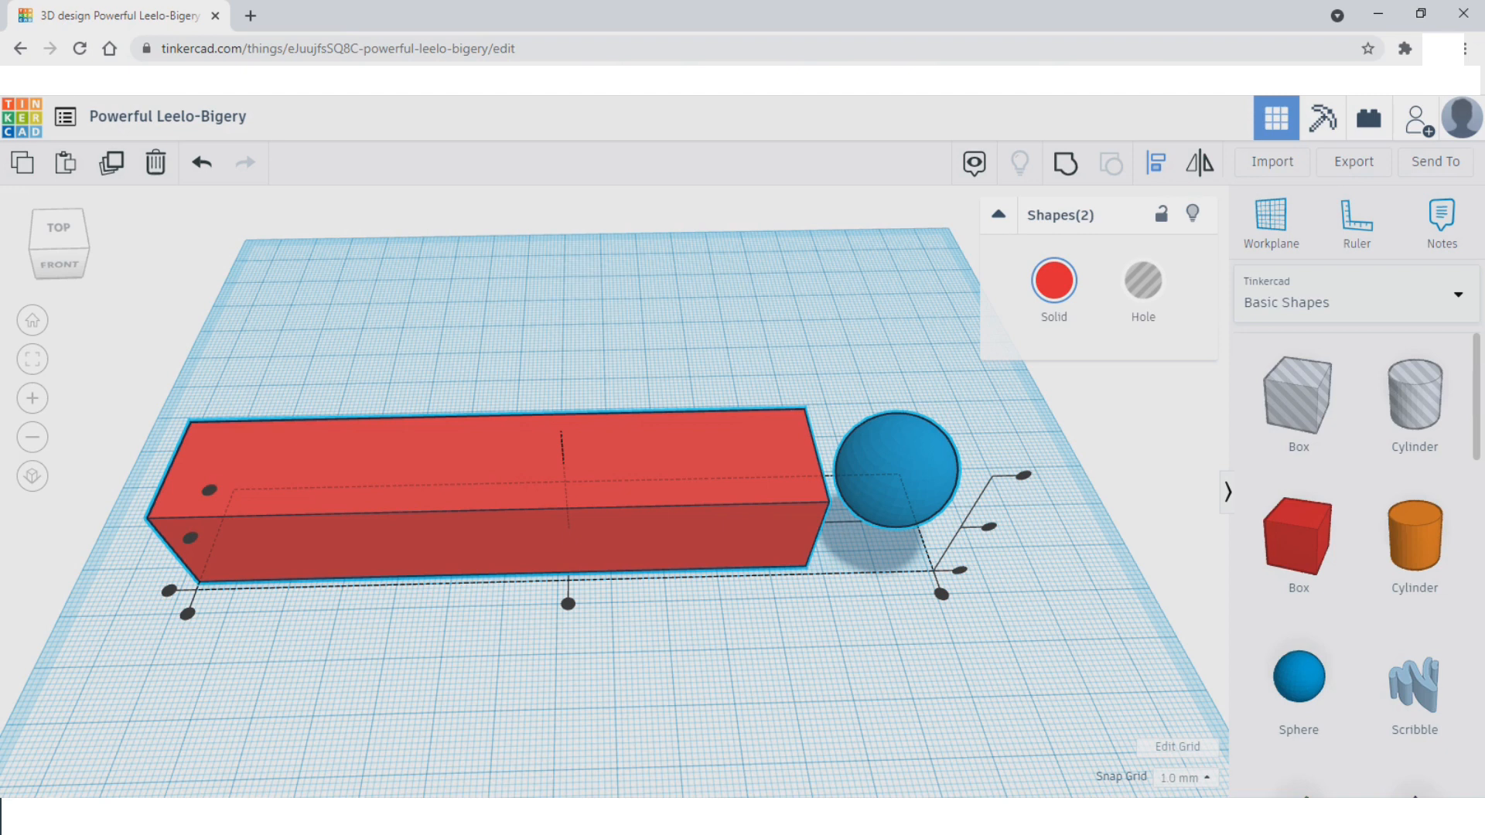
left_click(568, 604)
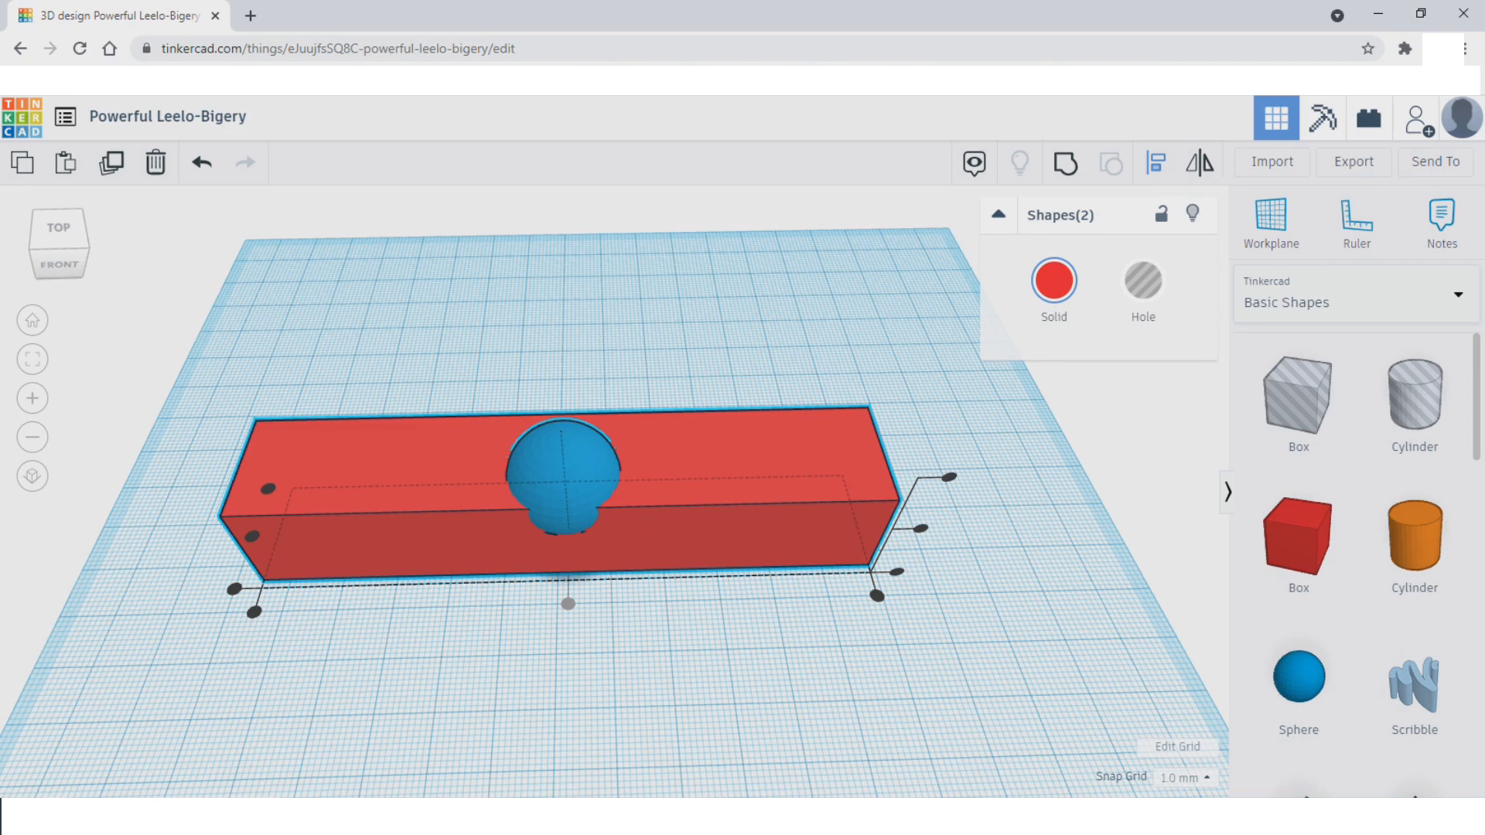
left_click(252, 536)
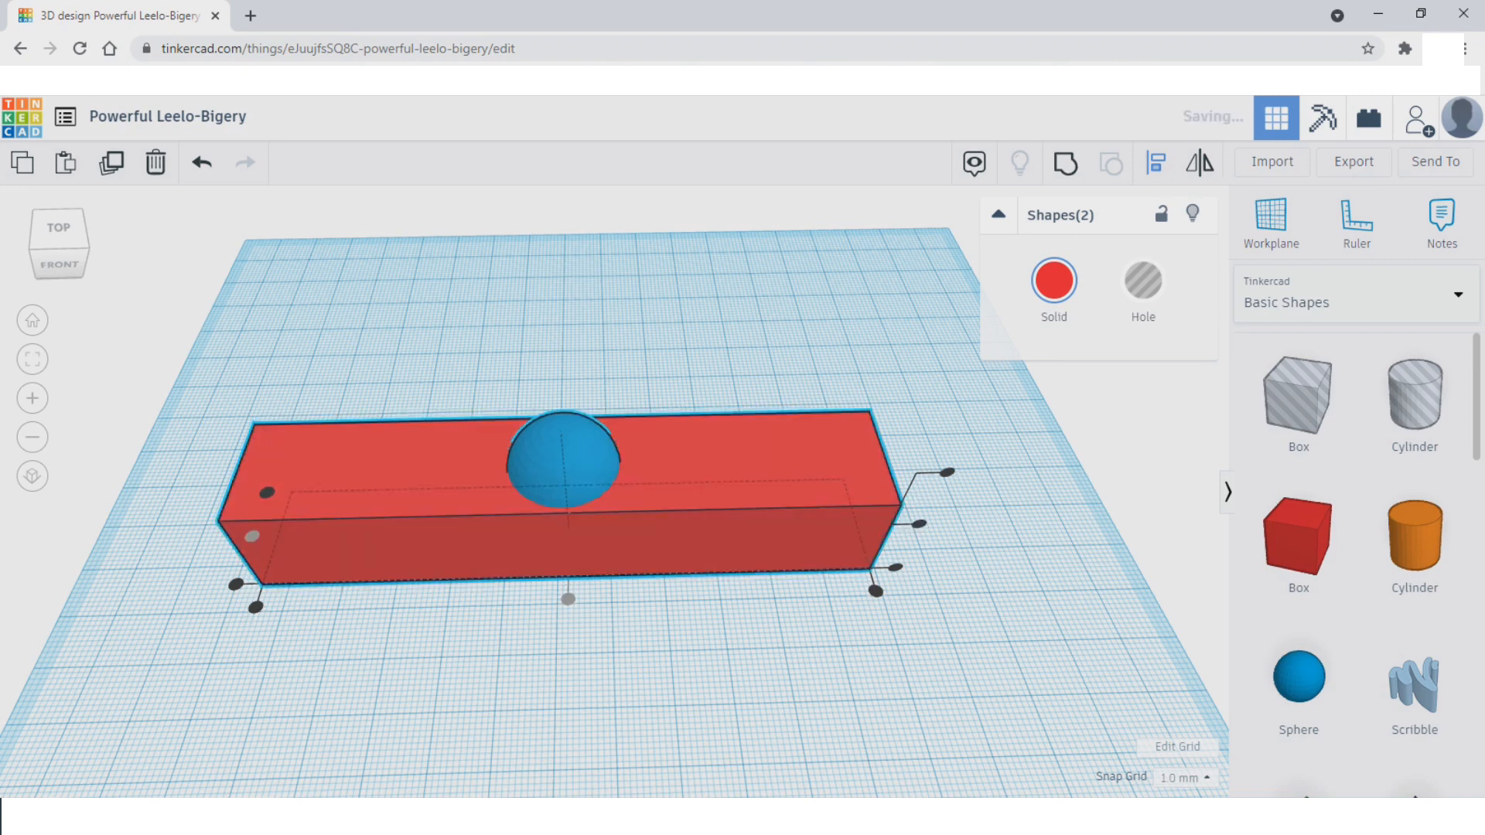
left_click(919, 524)
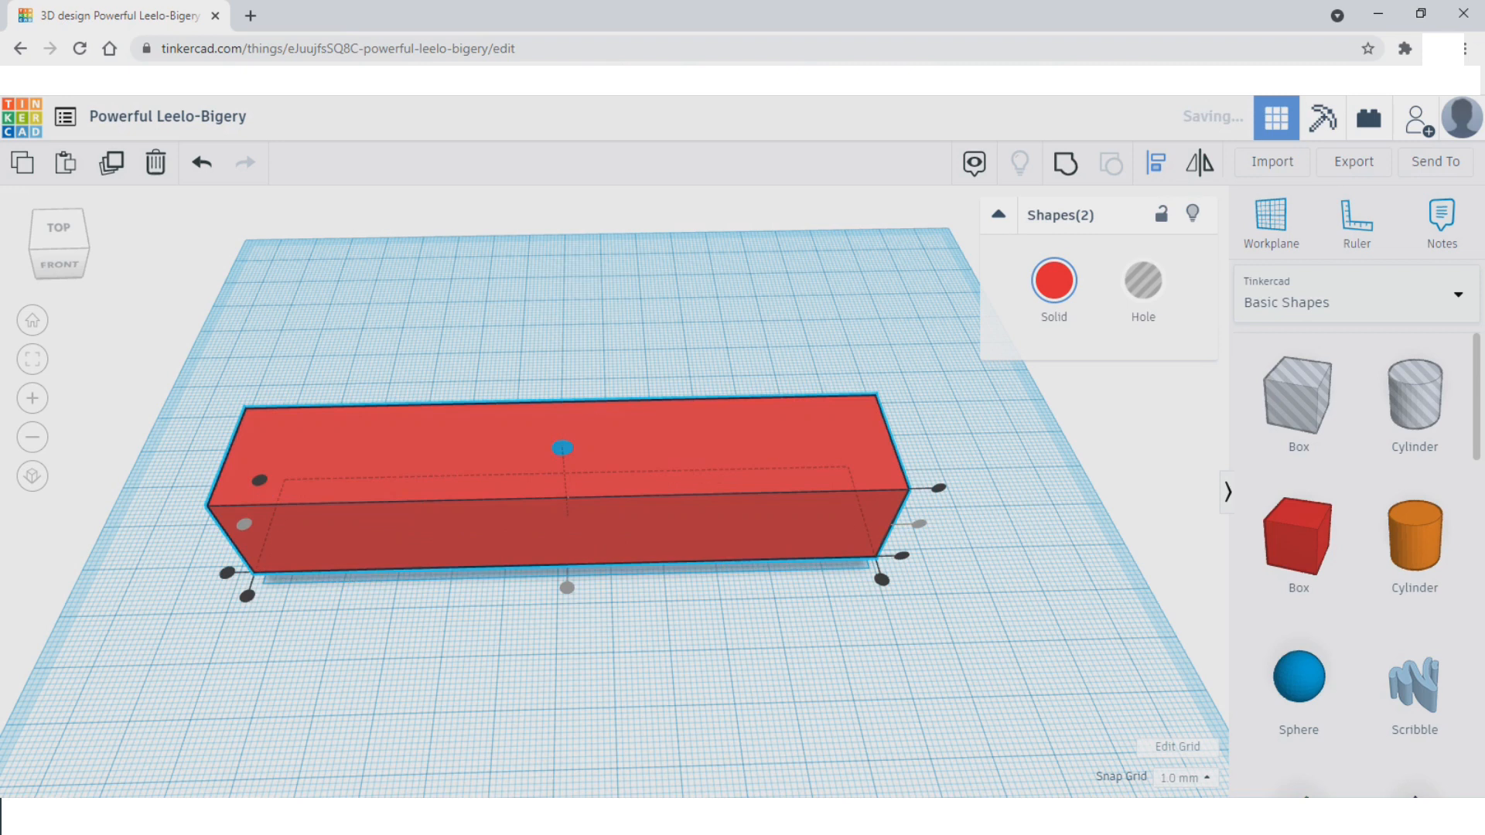
left_click(998, 603)
Turn the red box into a hole to inspect the sphere centred inside it, and make it solid red again
right_click_drag(997, 603, 1021, 507)
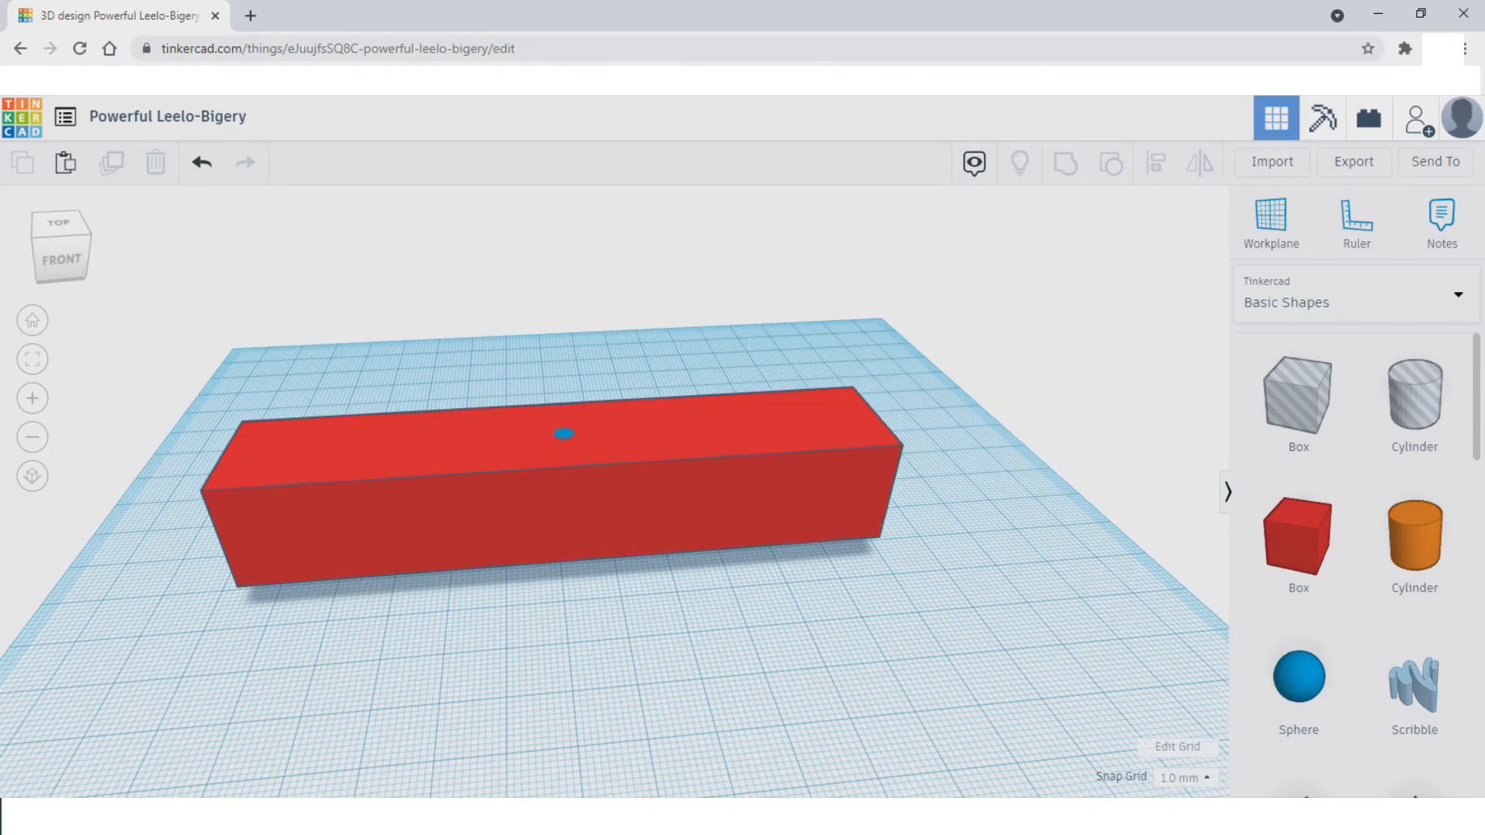
left_click(564, 434)
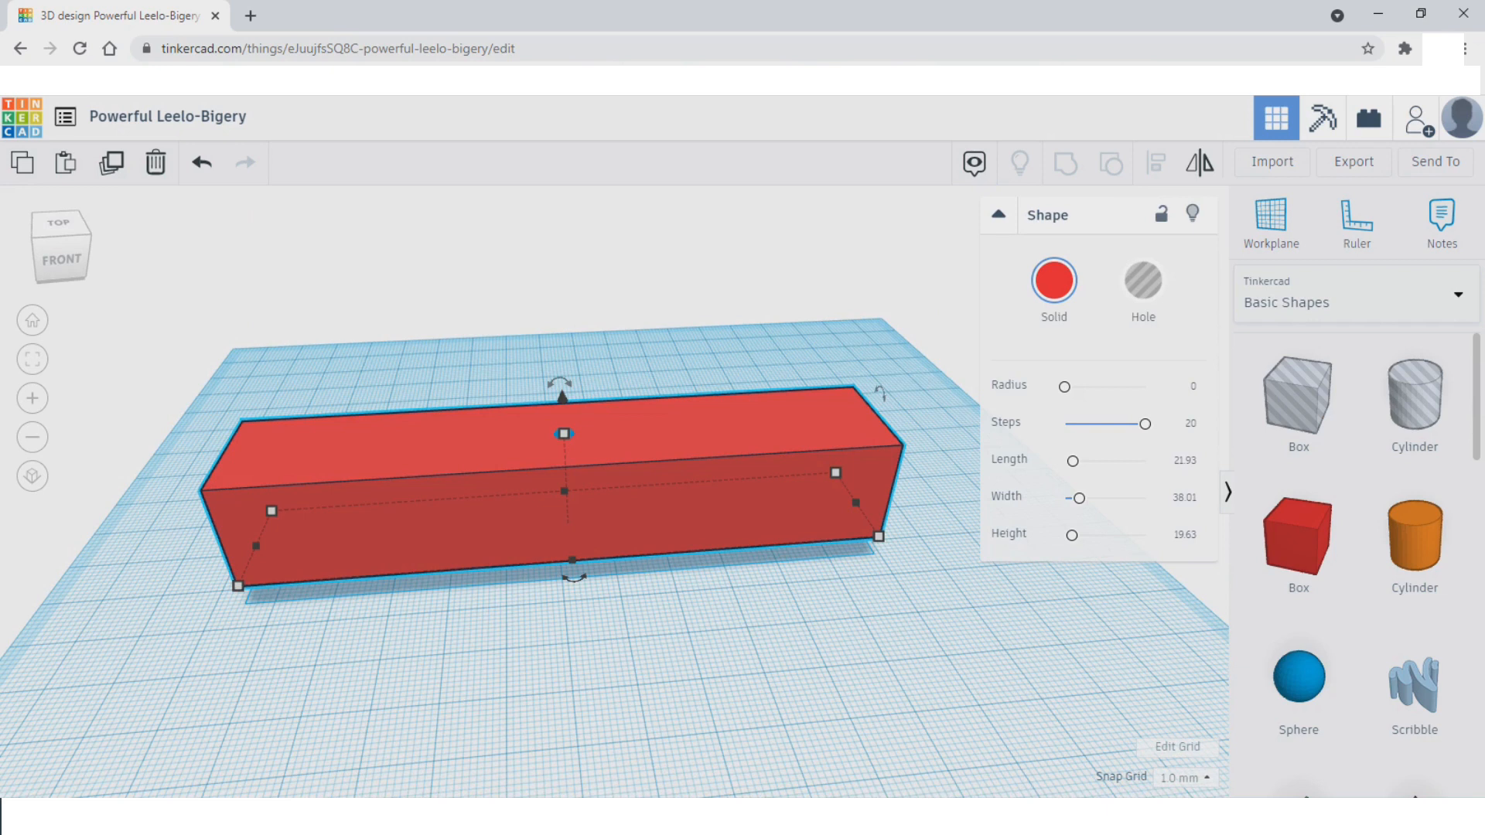
left_click(1143, 281)
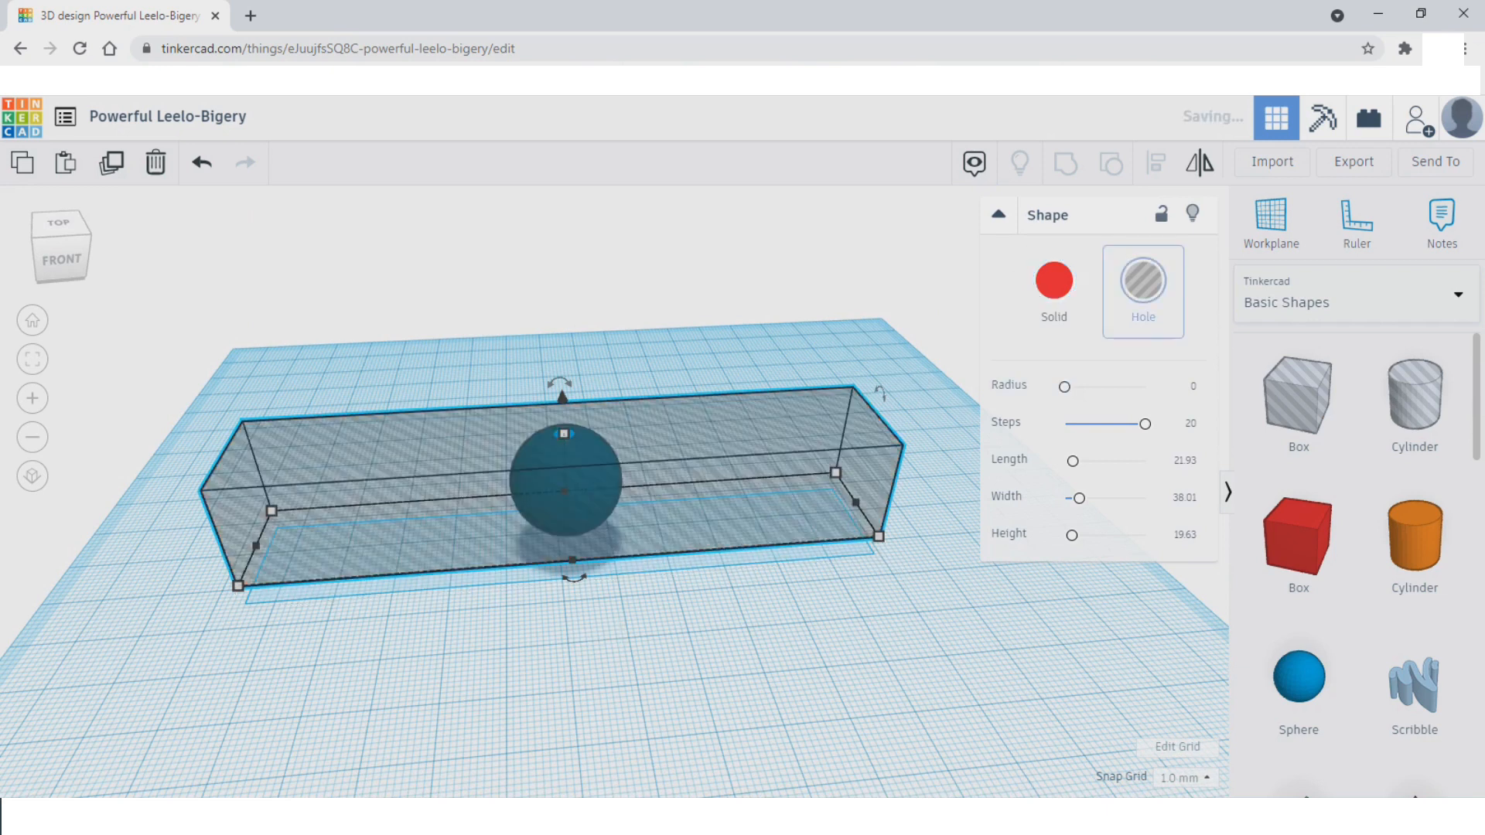
scroll(615, 490, "up", 5)
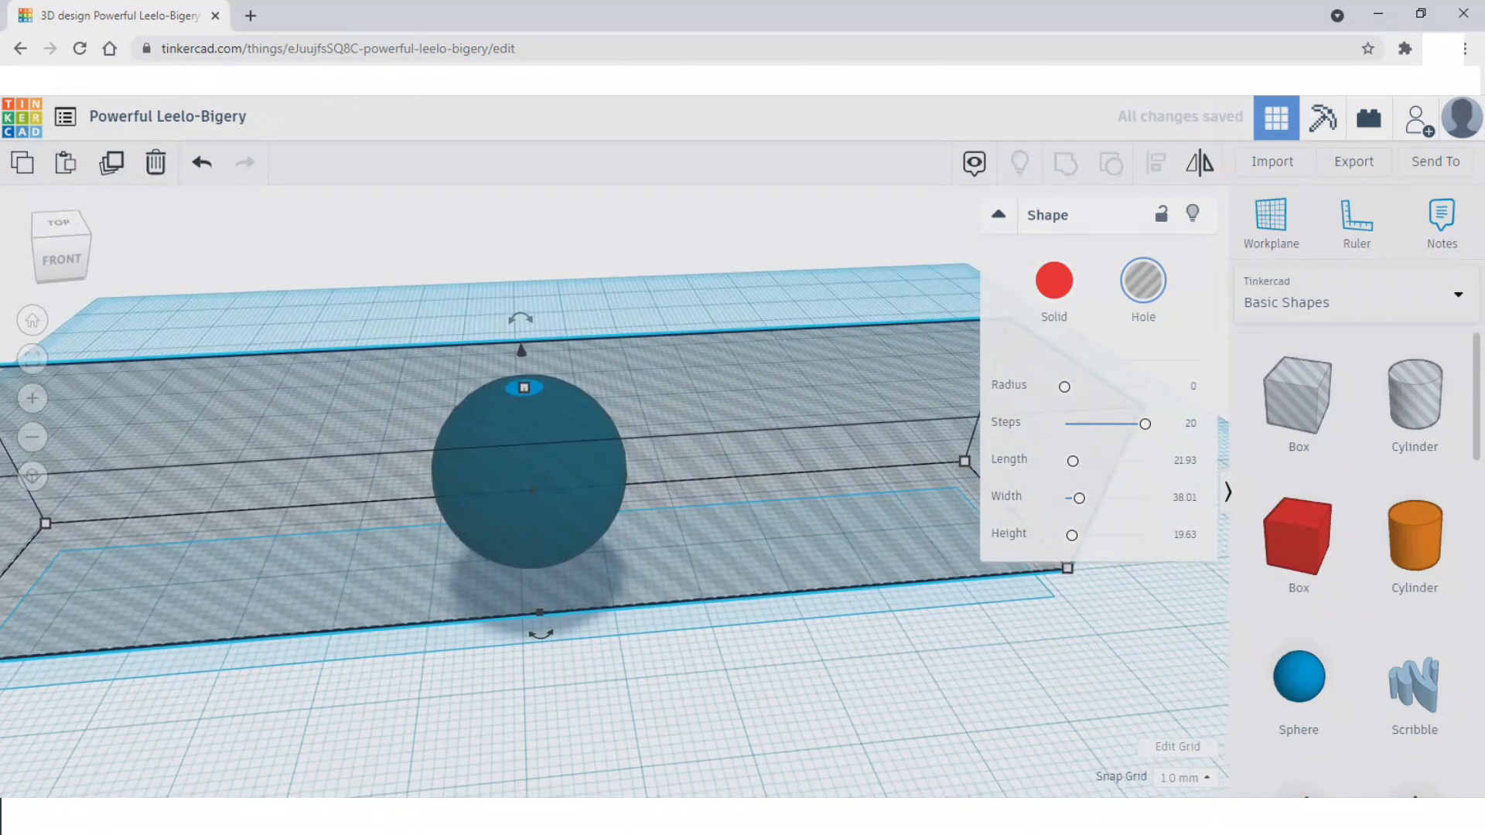
scroll(614, 491, "down", 3)
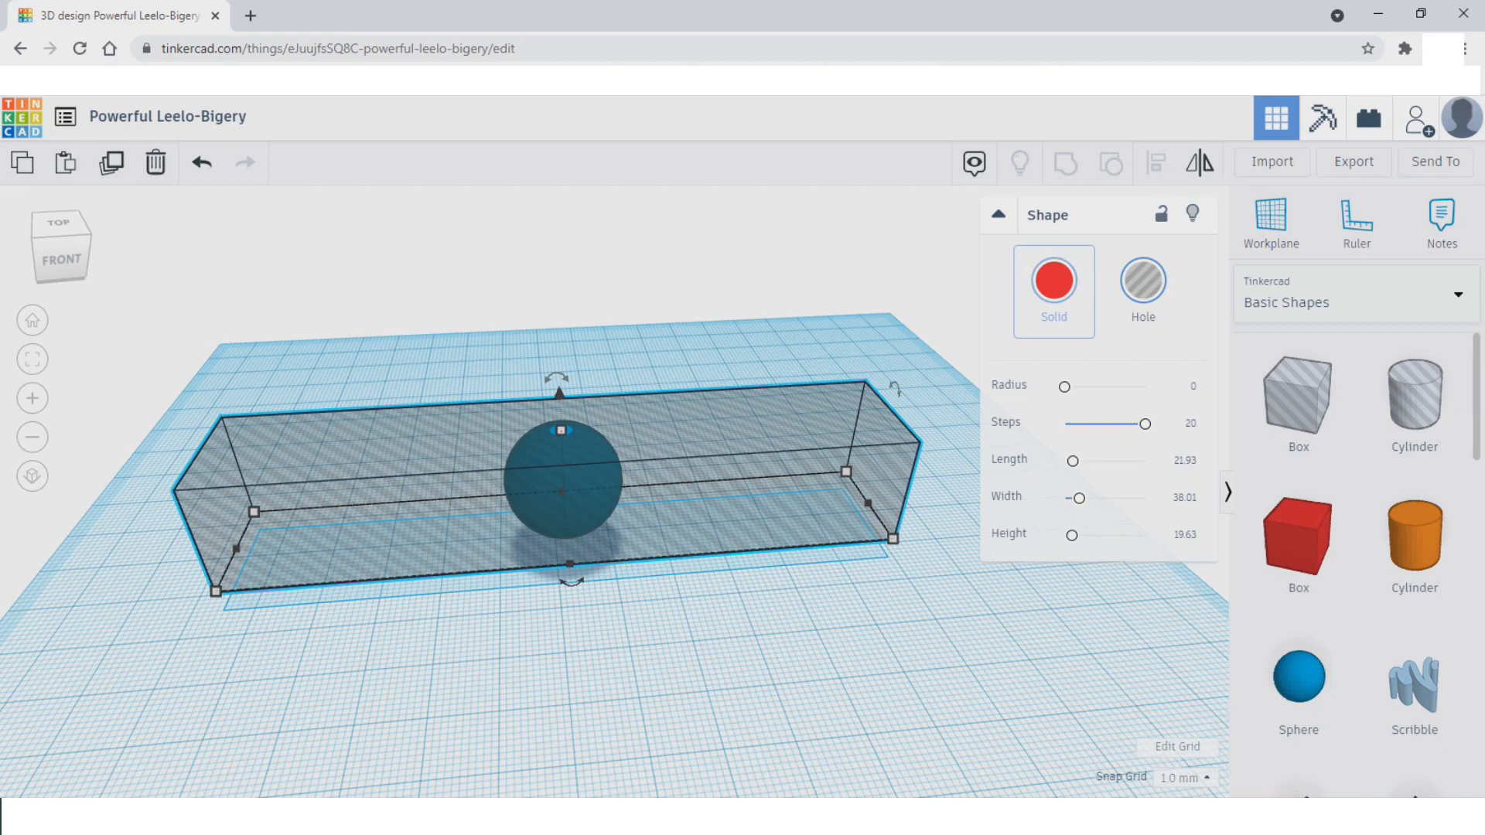
left_click(1053, 285)
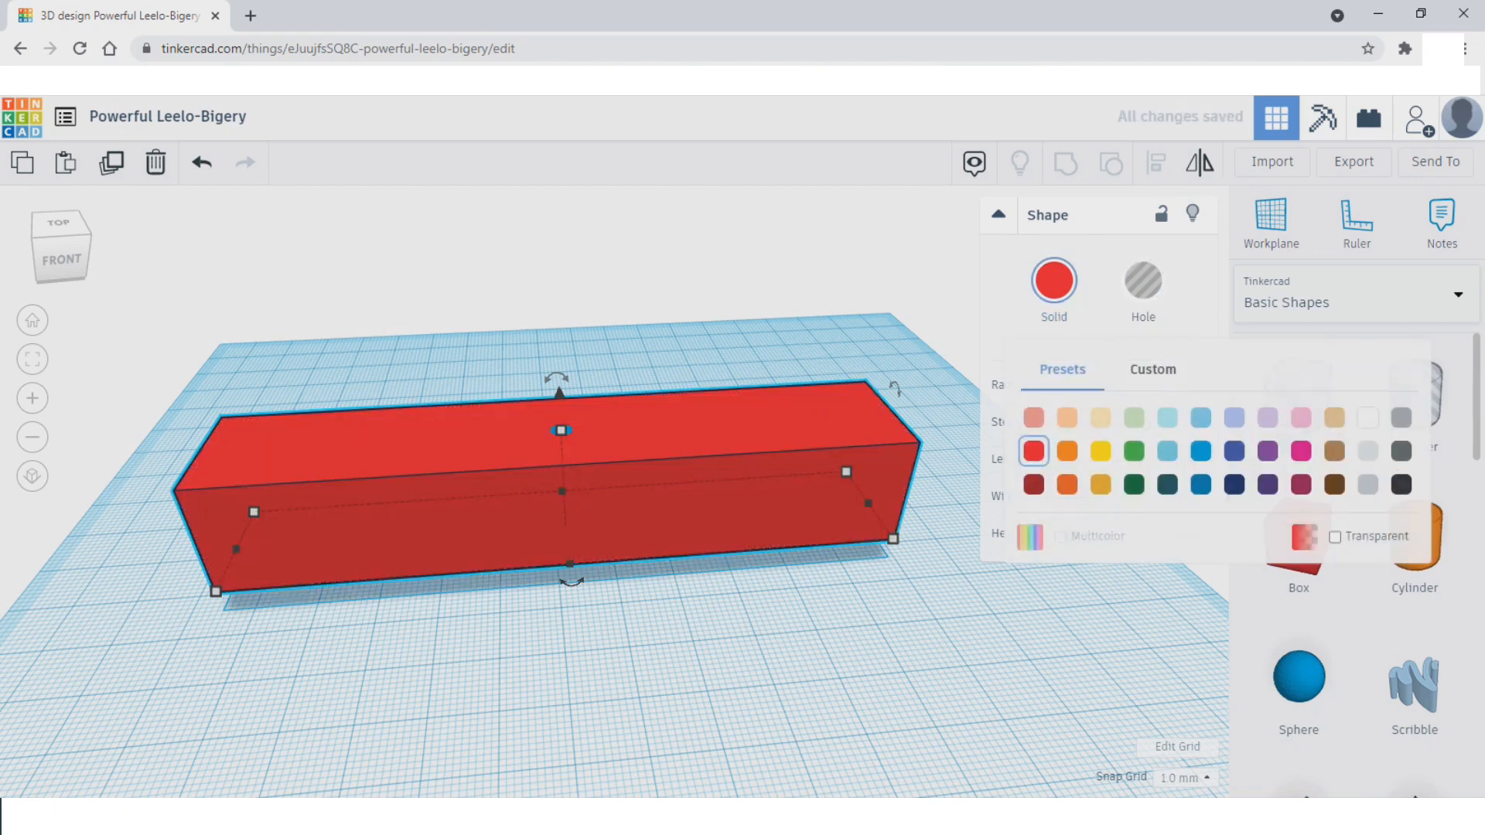
left_click(696, 658)
right_click_drag(696, 658, 675, 767)
left_click_drag(1080, 542, 511, 484)
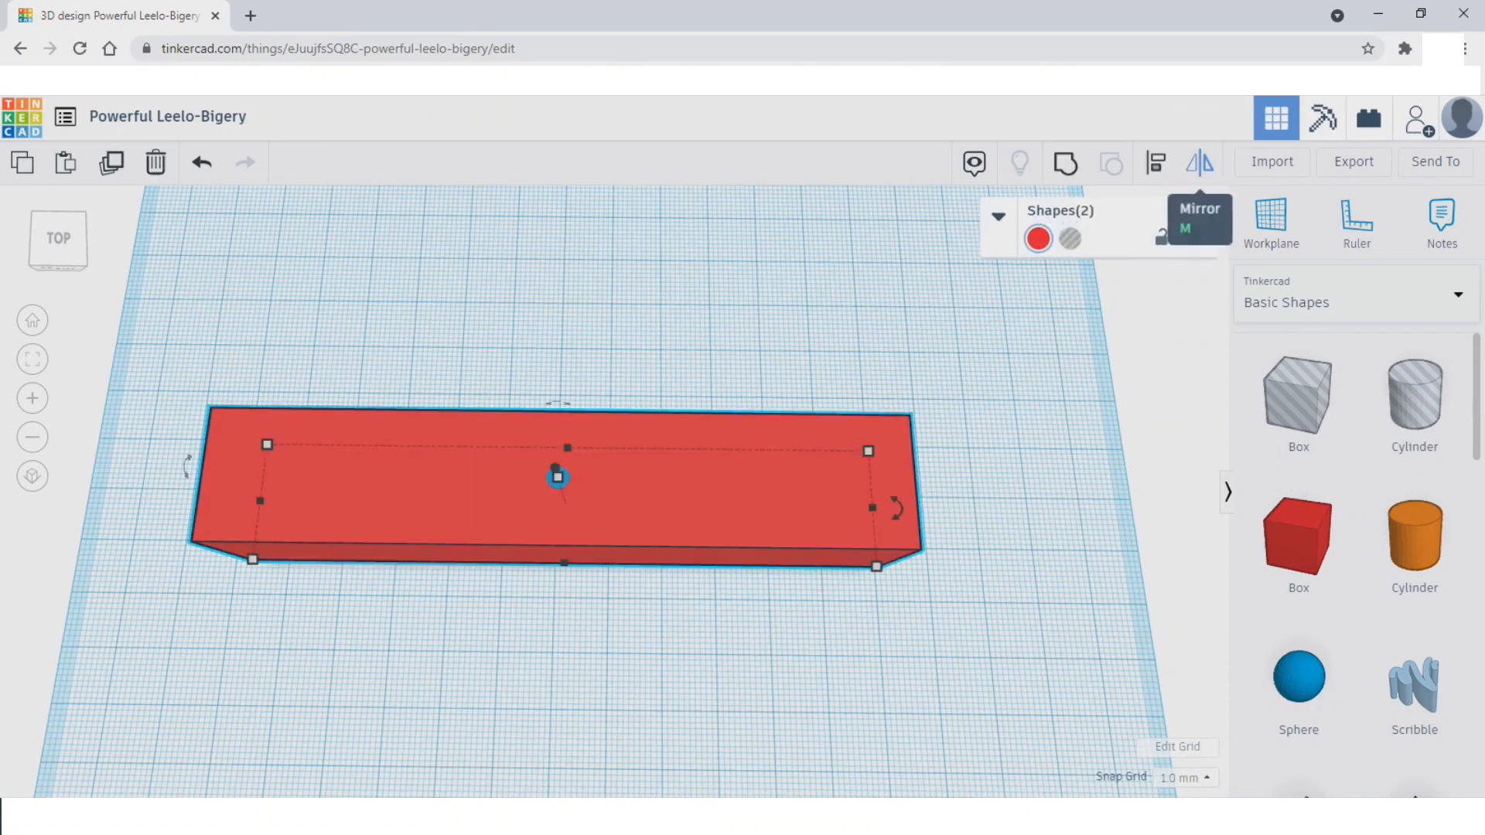
left_click(1200, 161)
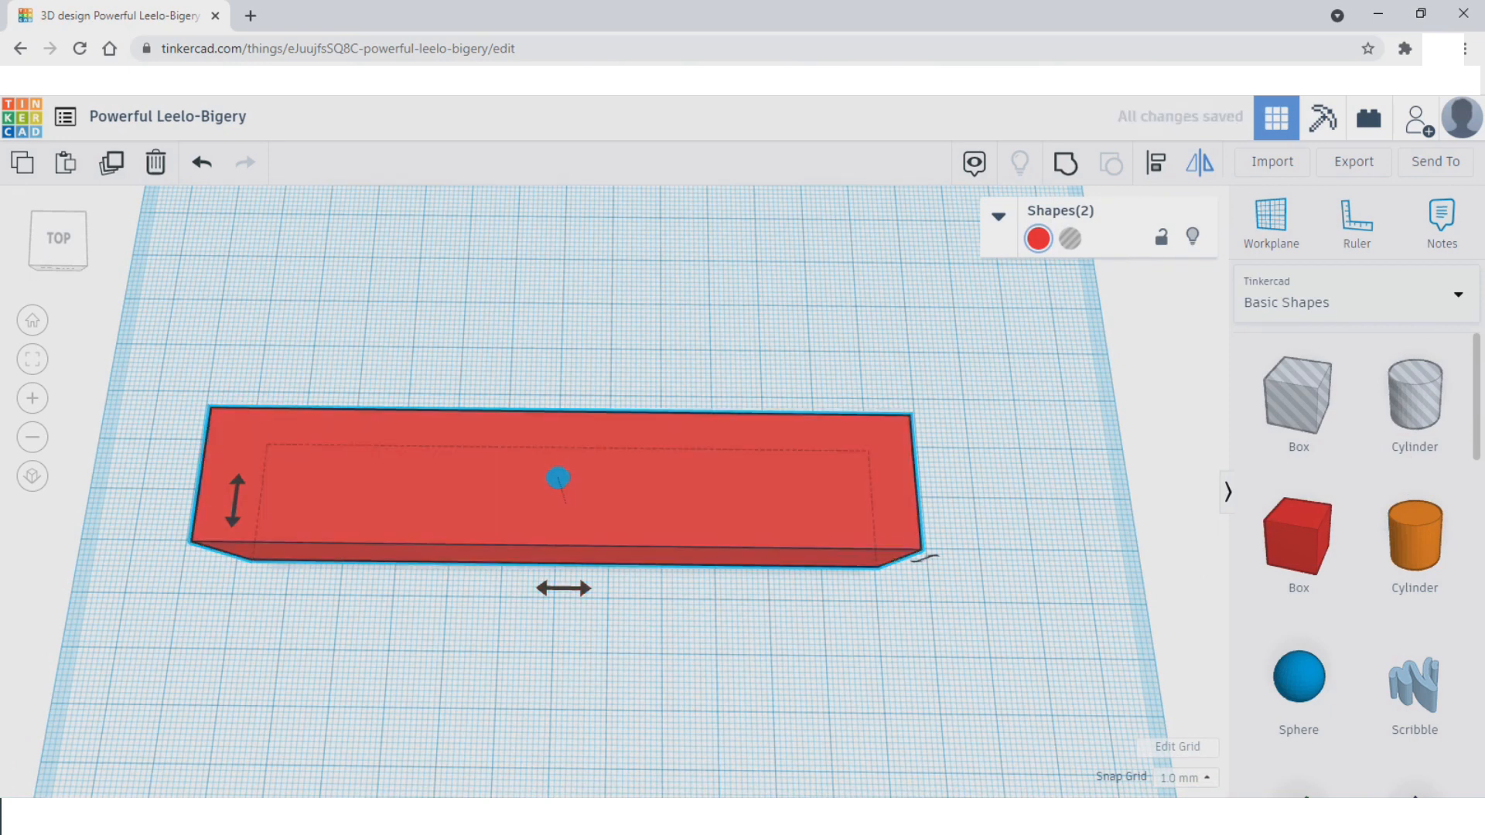
key("ctrl+g")
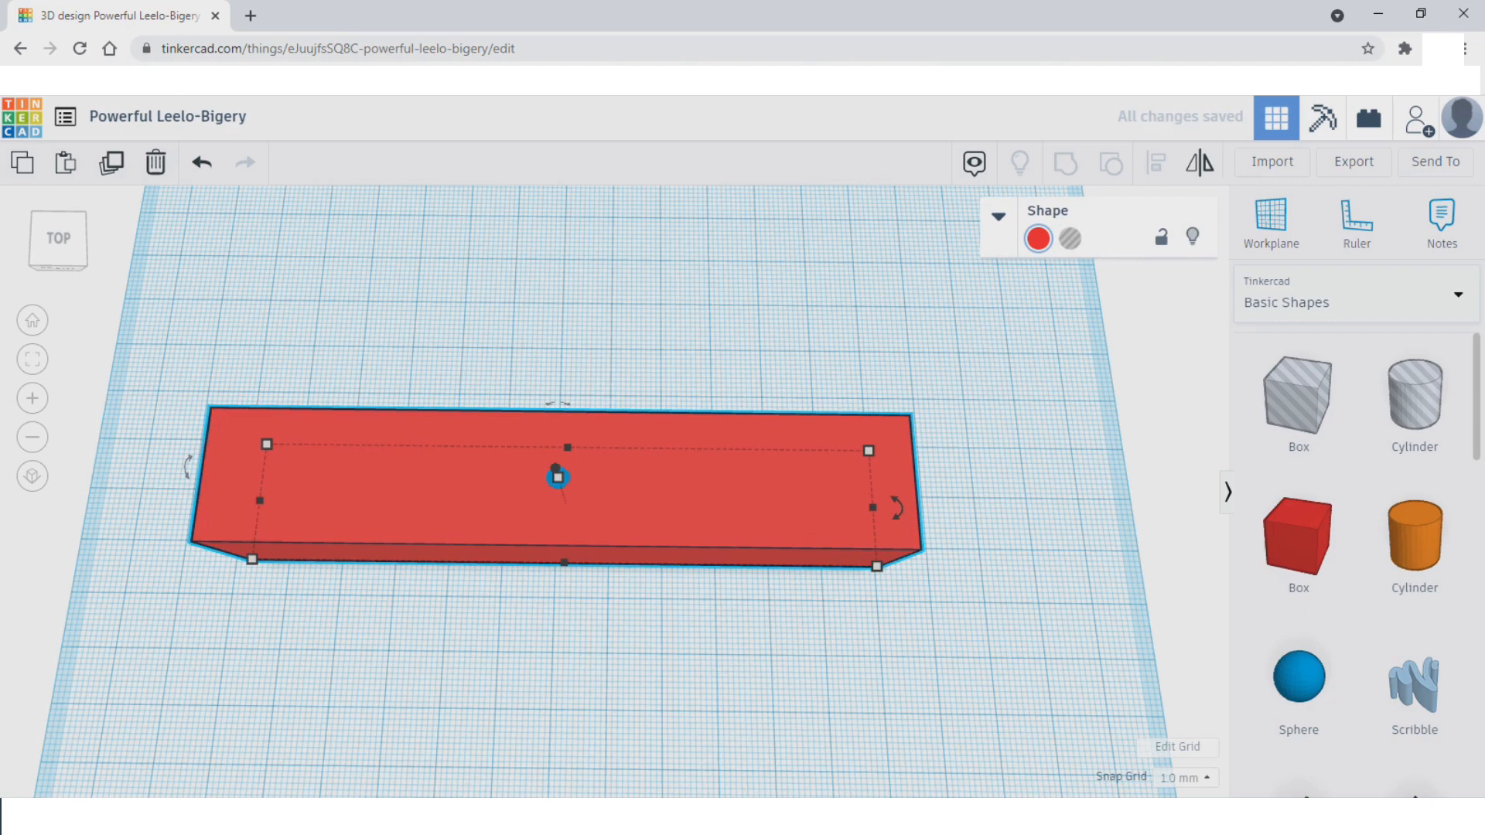
left_click(658, 634)
Move the red box 32 mm toward the front, away from the blue sphere
left_click(658, 503)
left_click_drag(658, 503, 651, 709)
scroll(652, 709, "down", 2)
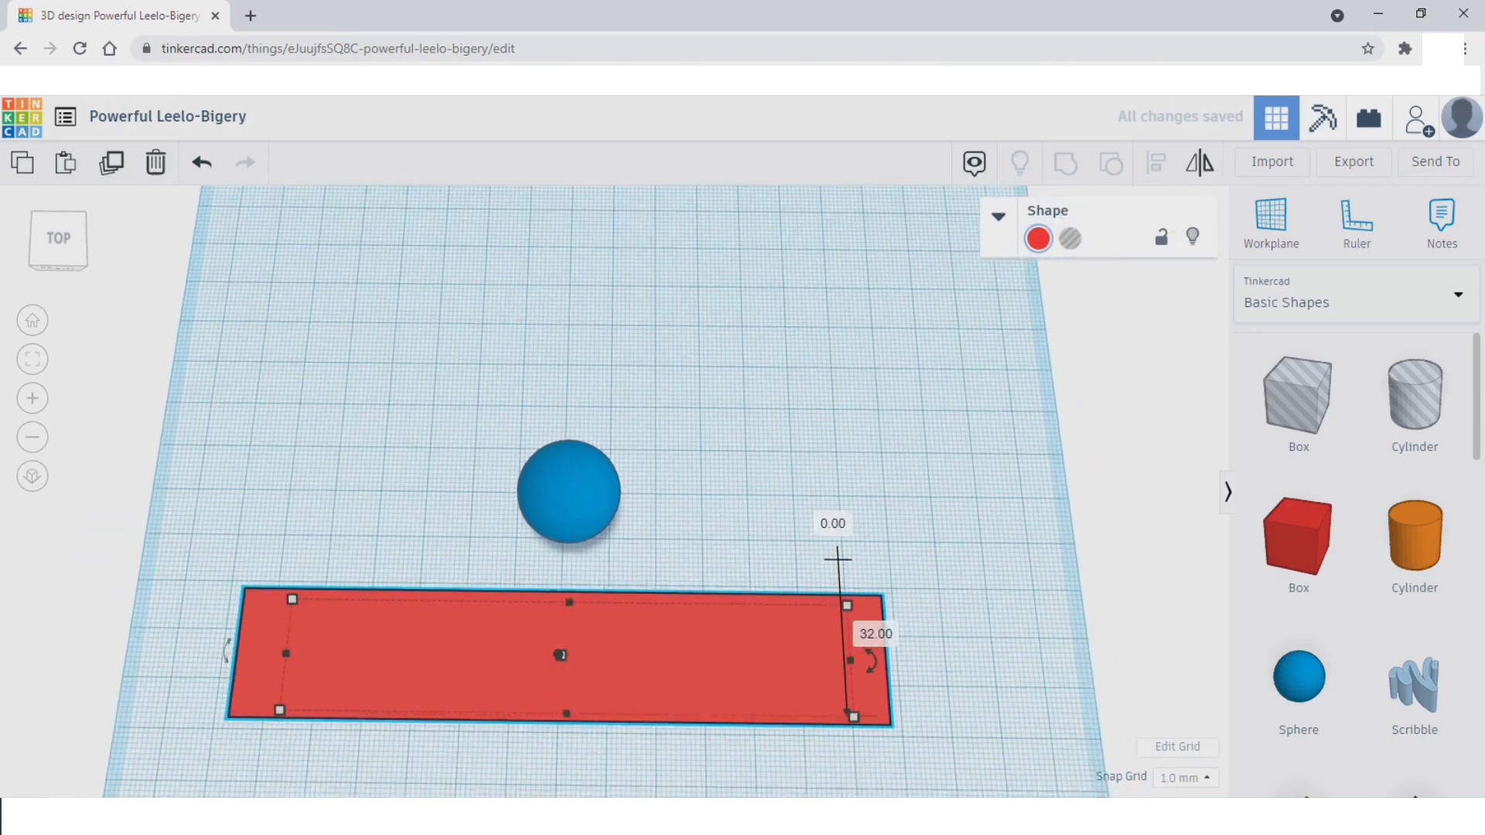
scroll(651, 710, "down", 1)
left_click(652, 727)
Mirror the red box and blue sphere together left to right and front to back, and inspect their swapped positions
left_click_drag(918, 672, 345, 411)
key("m")
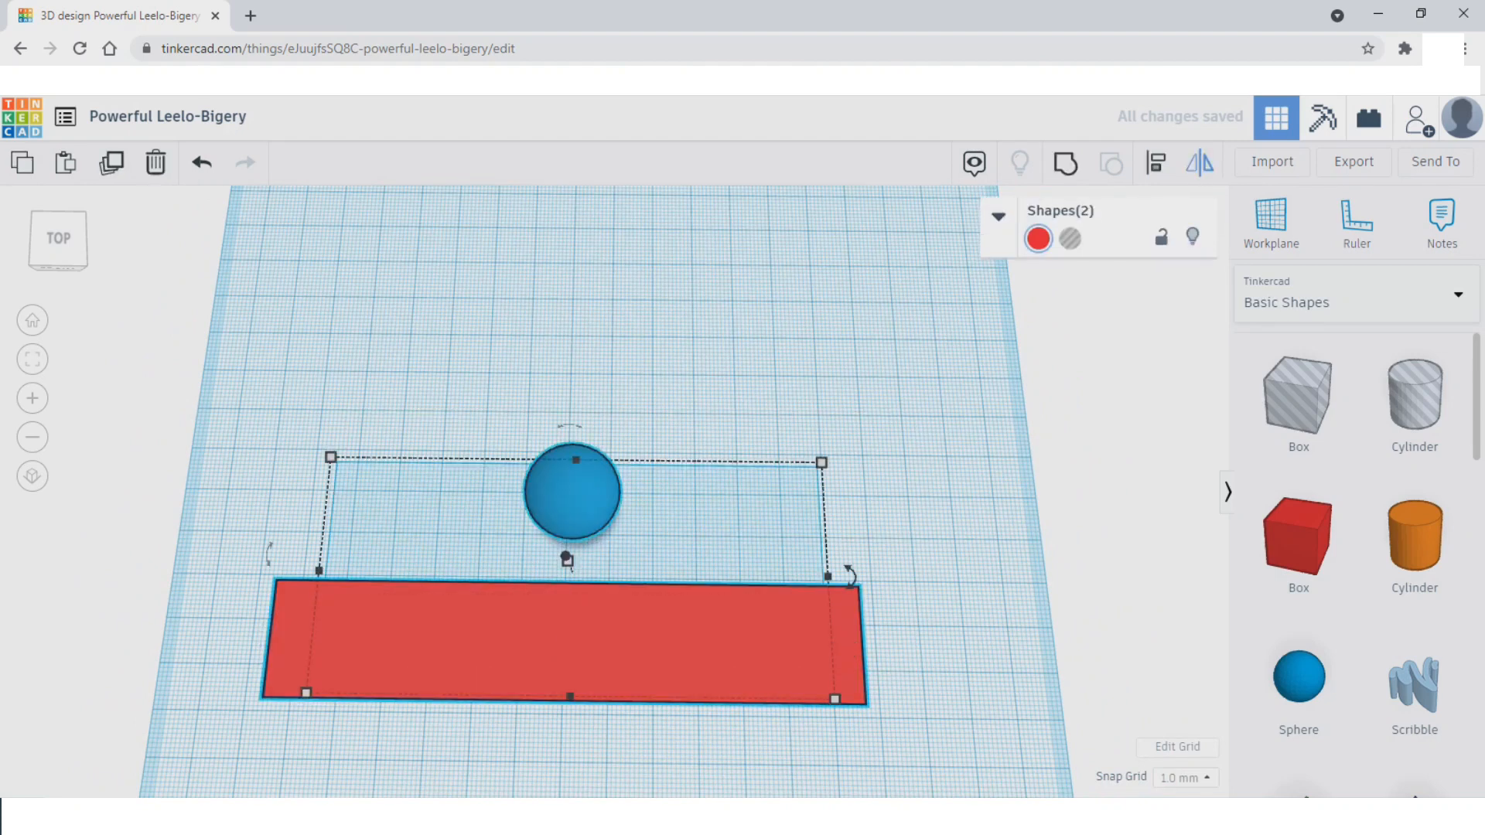
left_click(569, 721)
left_click(294, 570)
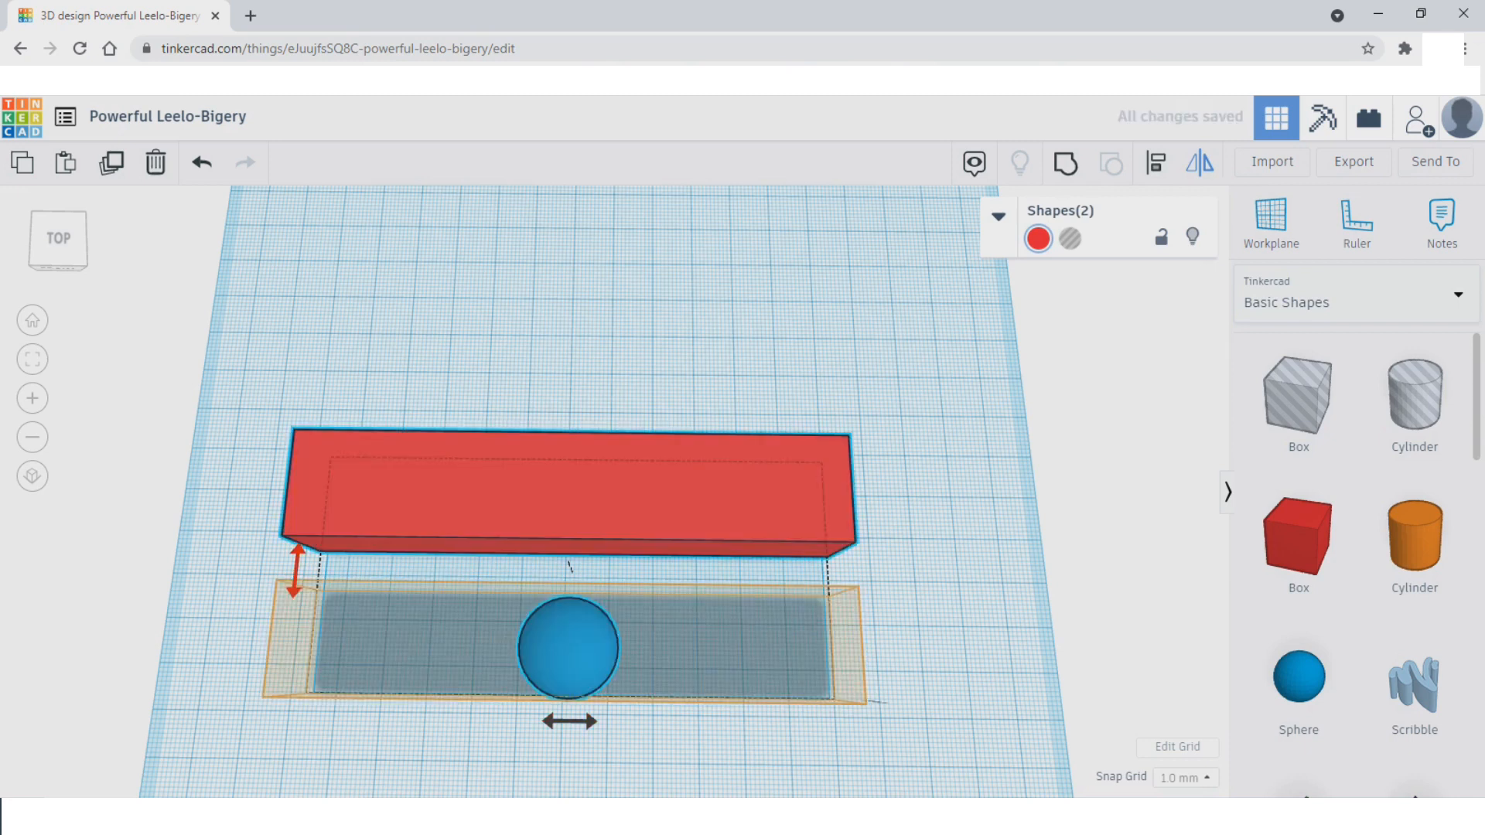
scroll(294, 570, "down", 2)
right_click_drag(295, 570, 316, 450)
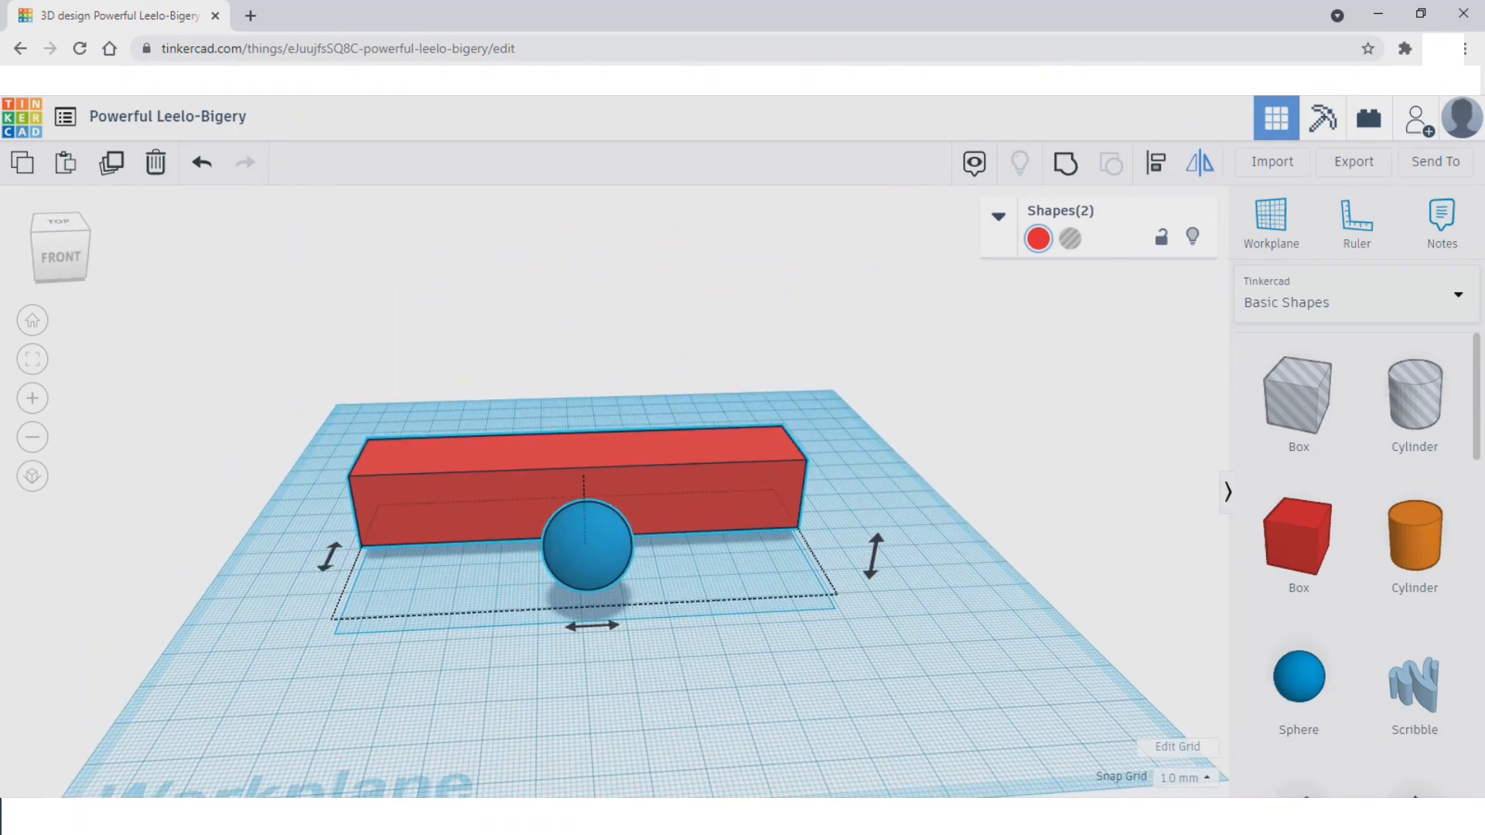
left_click_drag(911, 677, 860, 632)
Examine the options for importing shapes, exporting the design and sending it to other services
left_click(1273, 161)
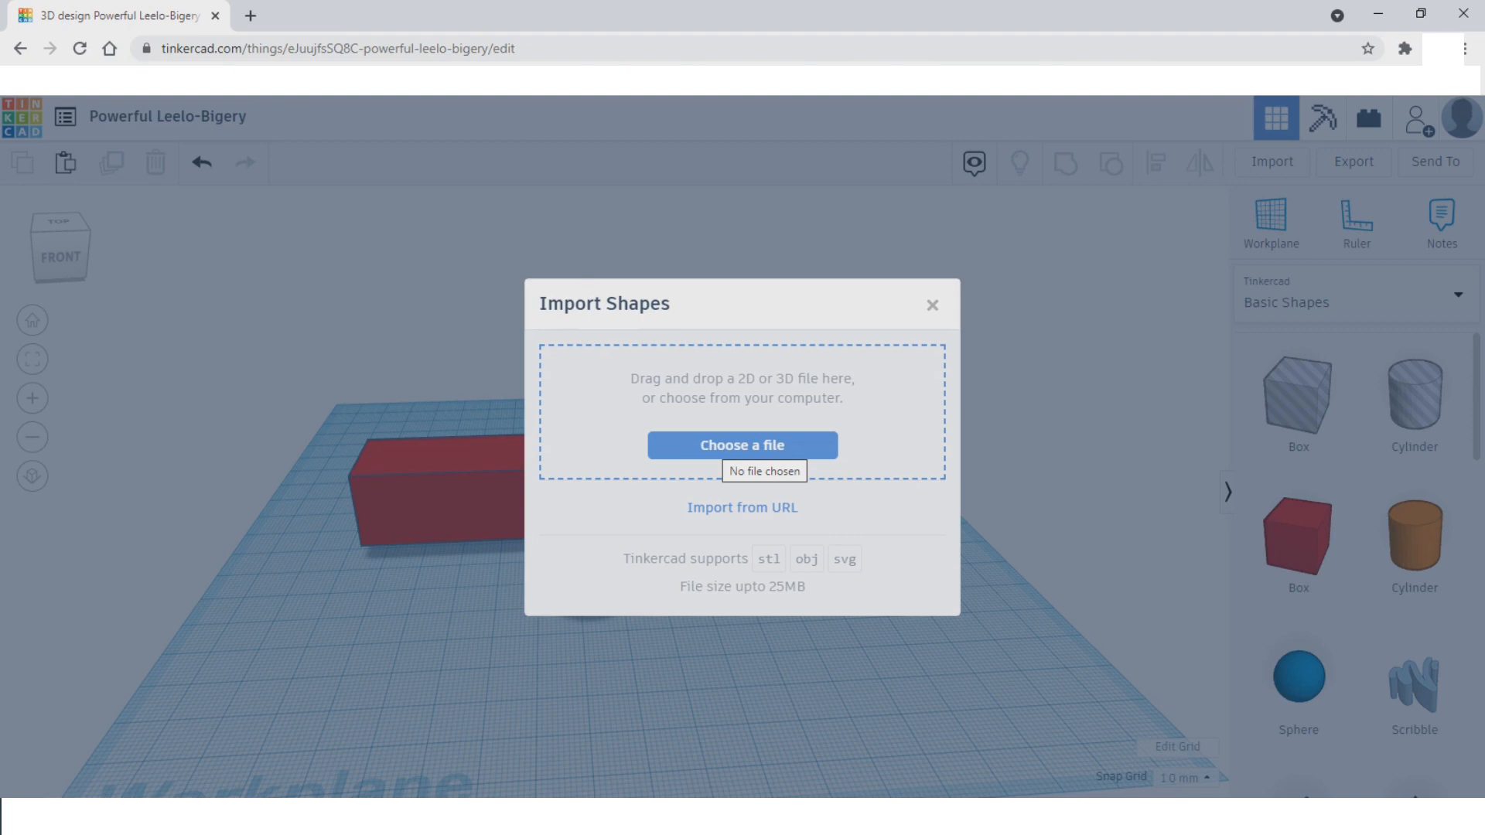
key("Escape")
left_click(1354, 161)
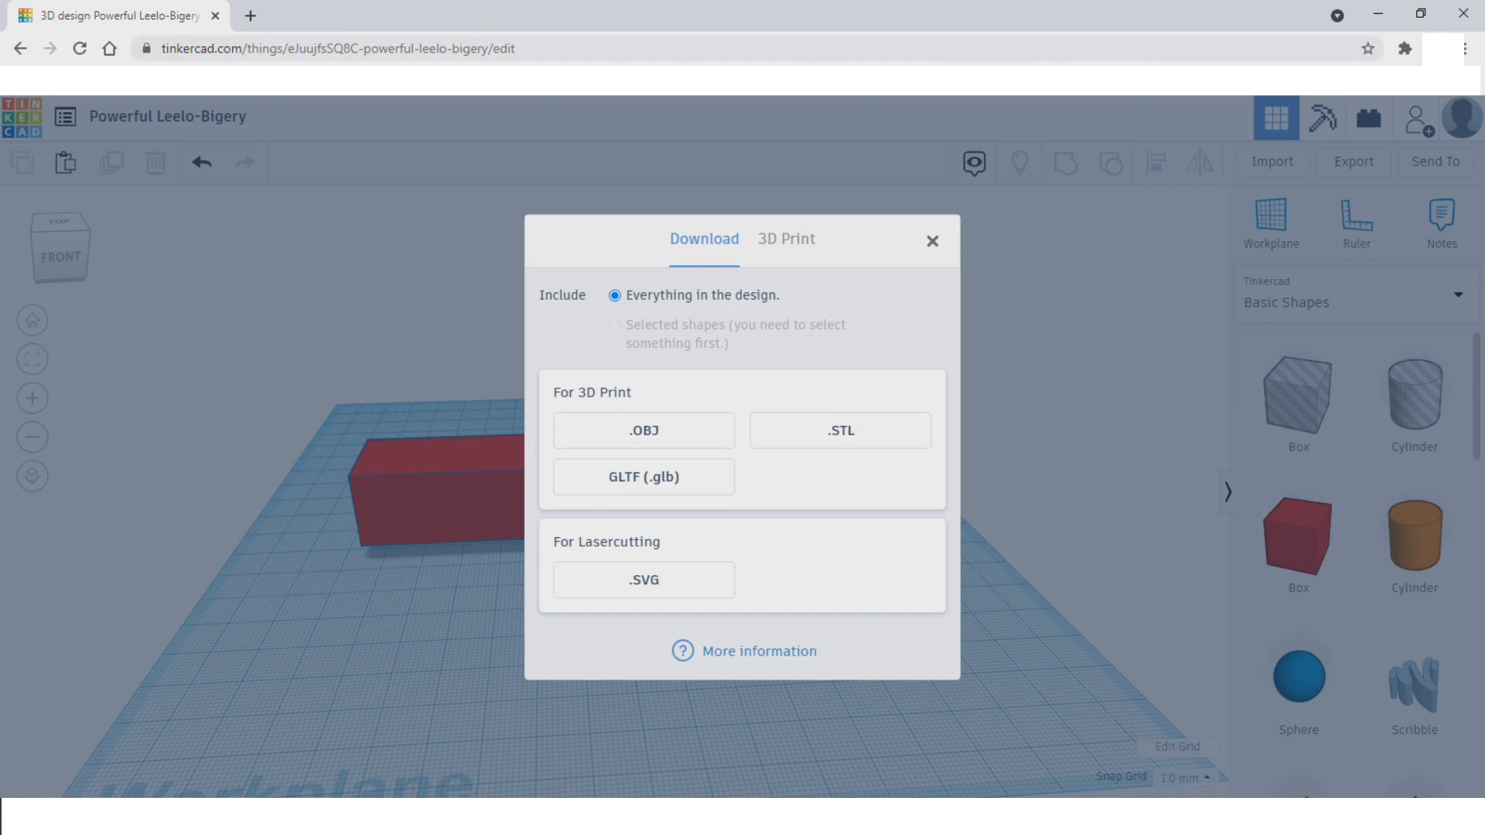
left_click(933, 241)
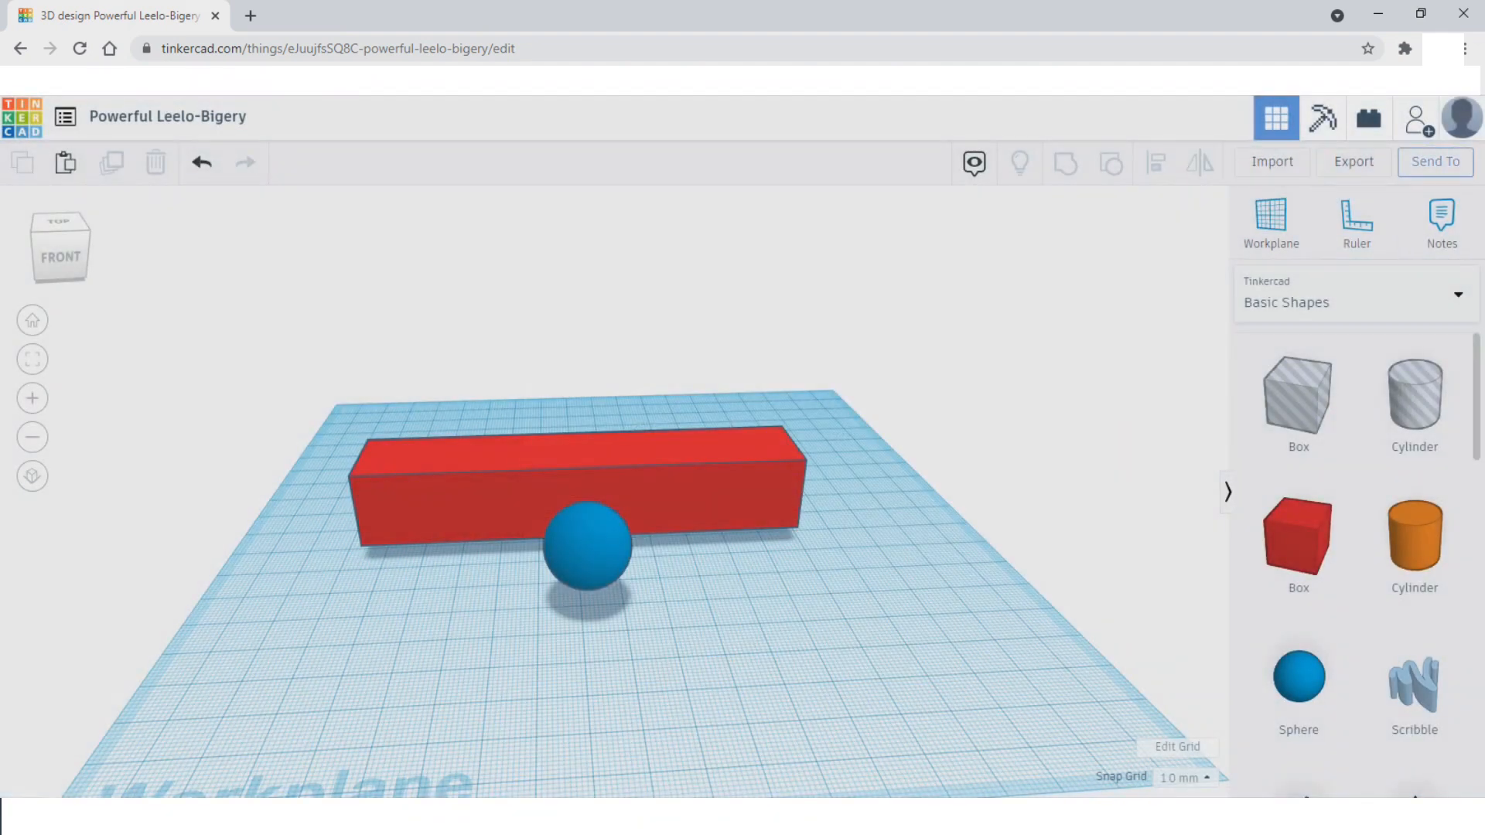
left_click(1435, 161)
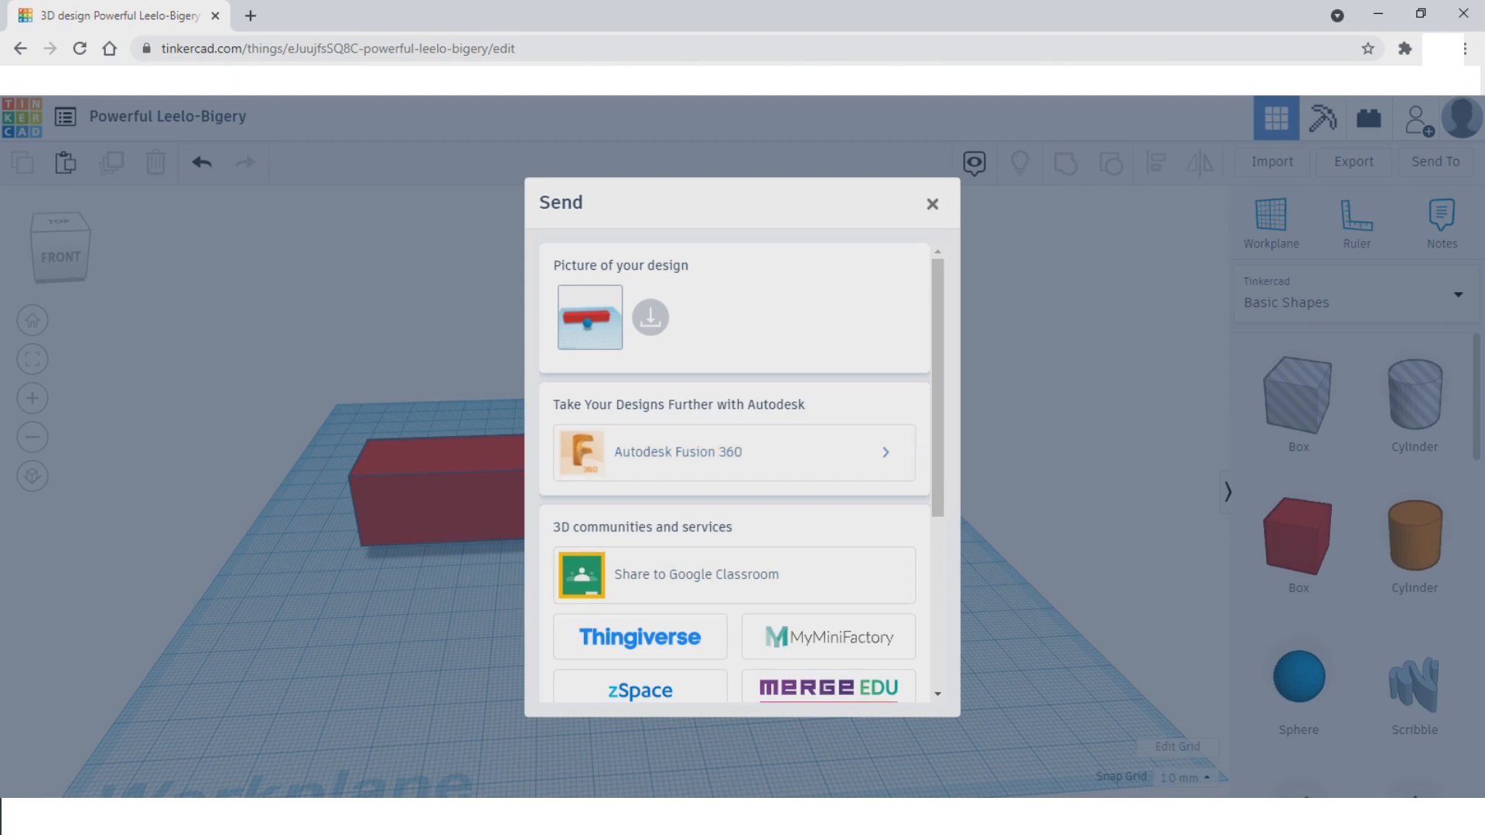
left_click(932, 203)
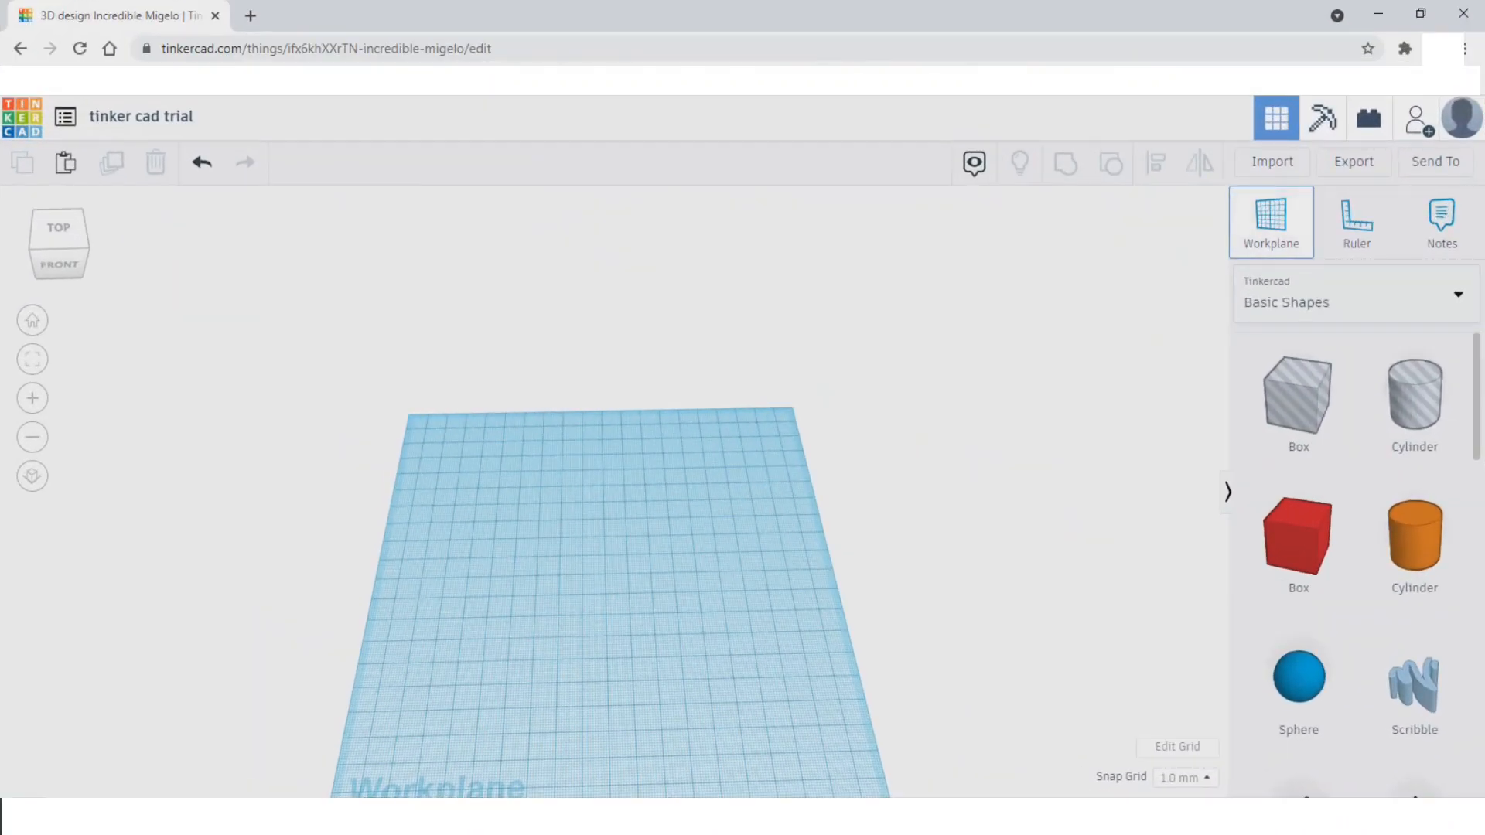
Place a red box on the empty workplane and a ruler with its origin about 12 mm left of and 23 mm in front of it
scroll(626, 527, "down", 3)
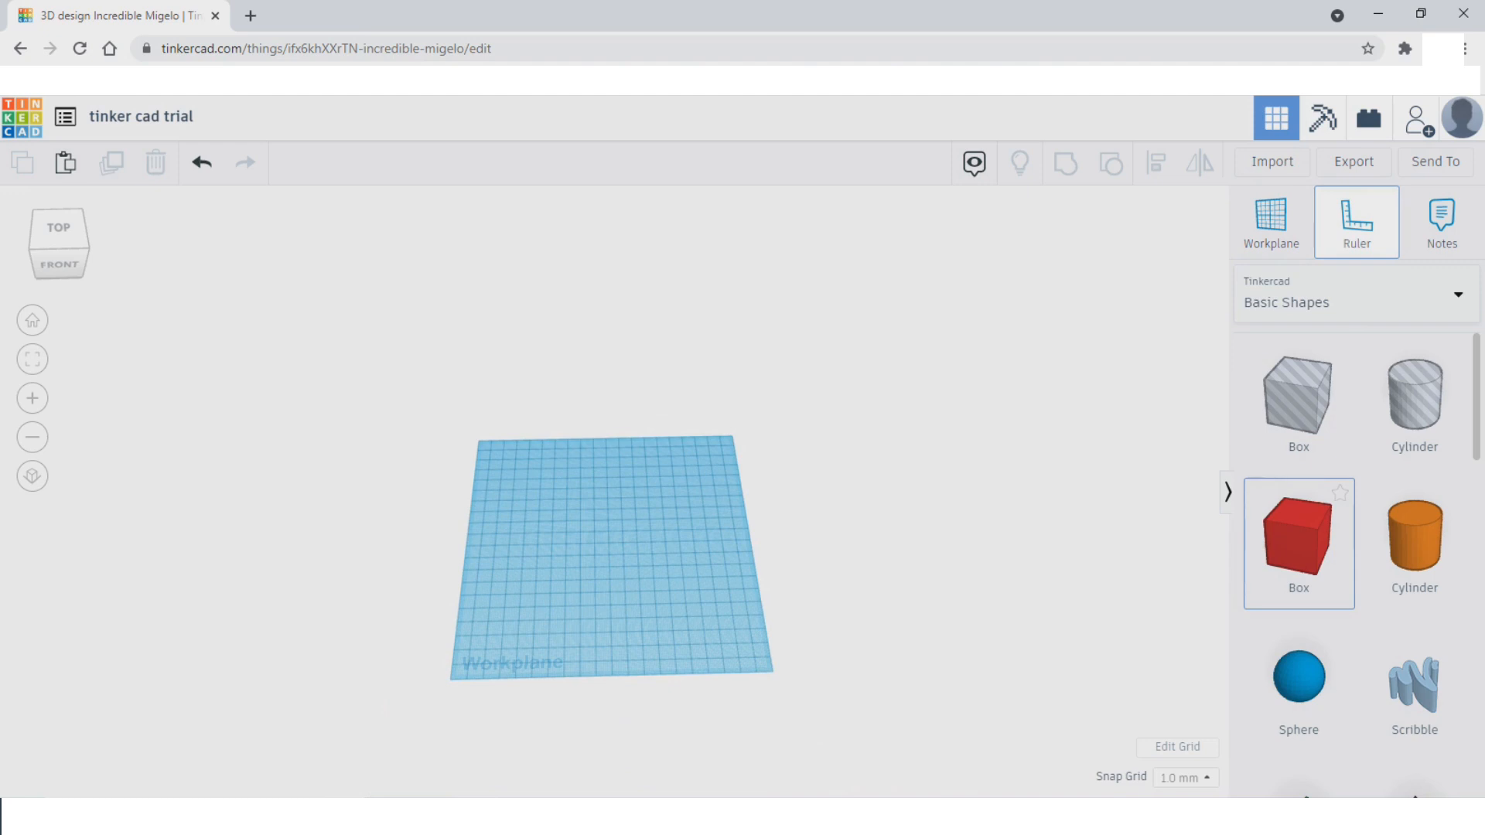
left_click_drag(1299, 541, 650, 501)
left_click(1356, 220)
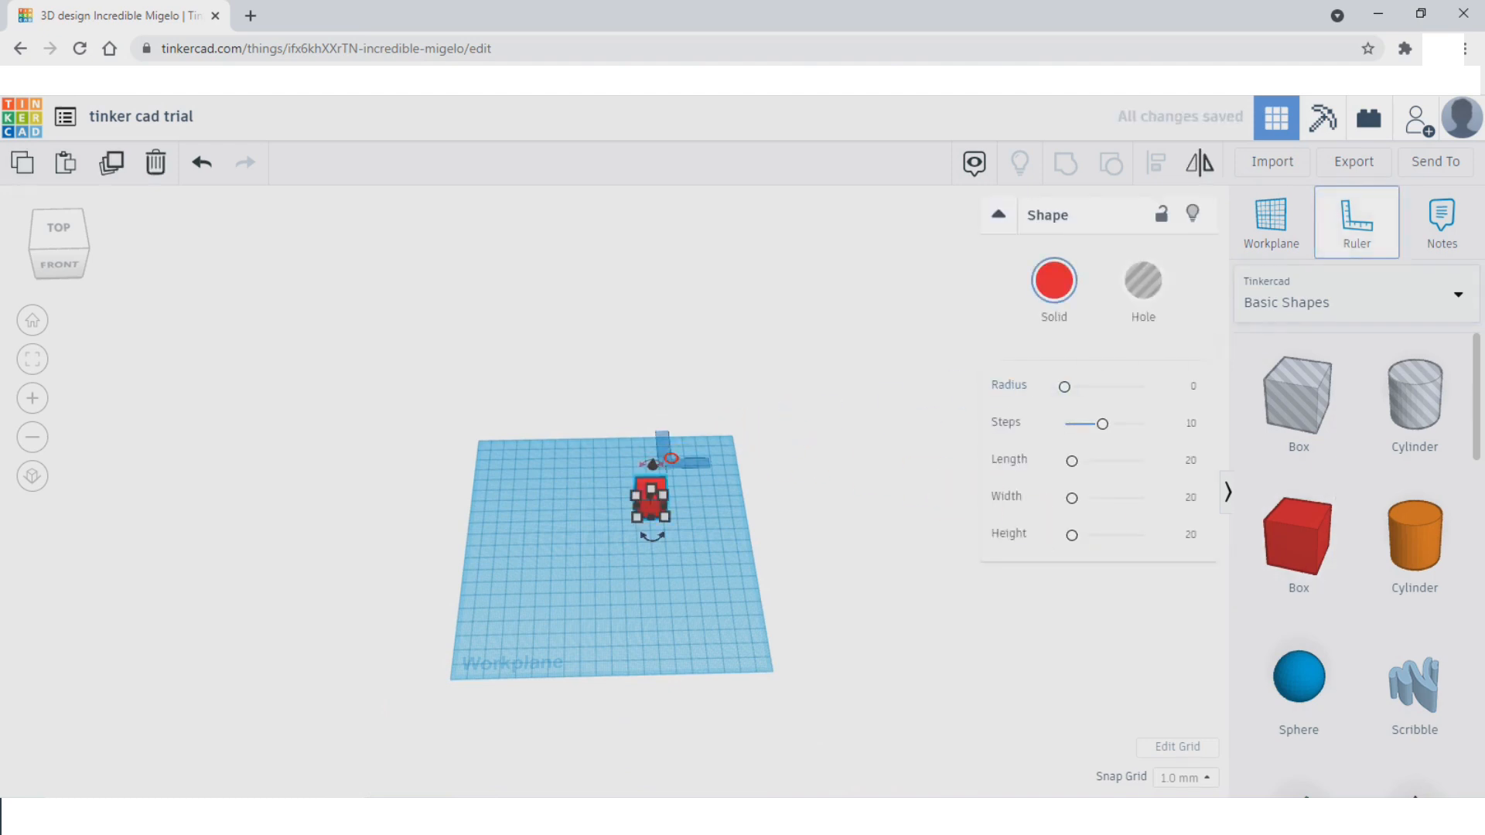
left_click(611, 544)
scroll(611, 544, "up", 5)
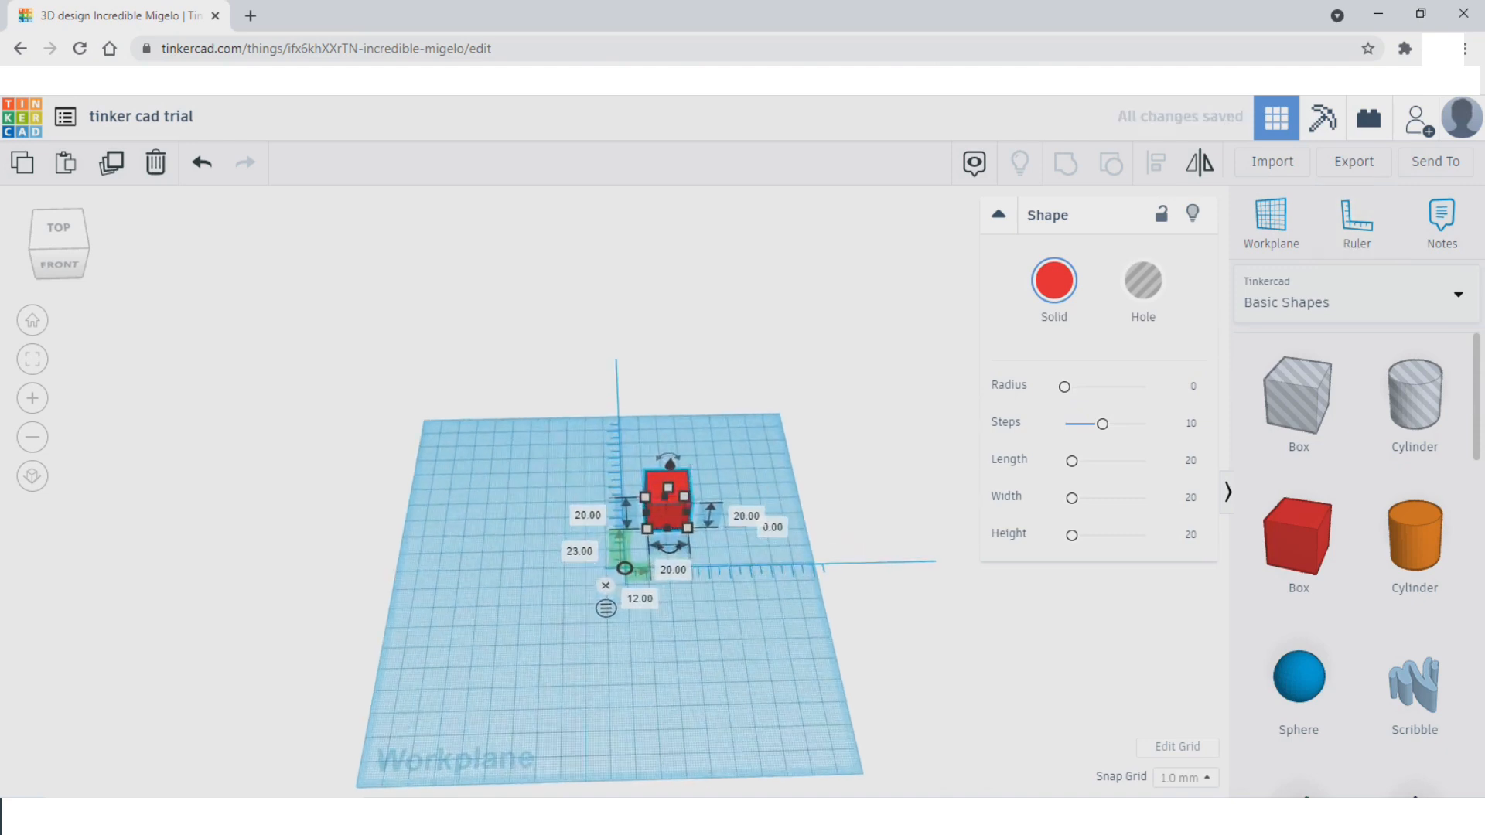
scroll(659, 526, "up", 5)
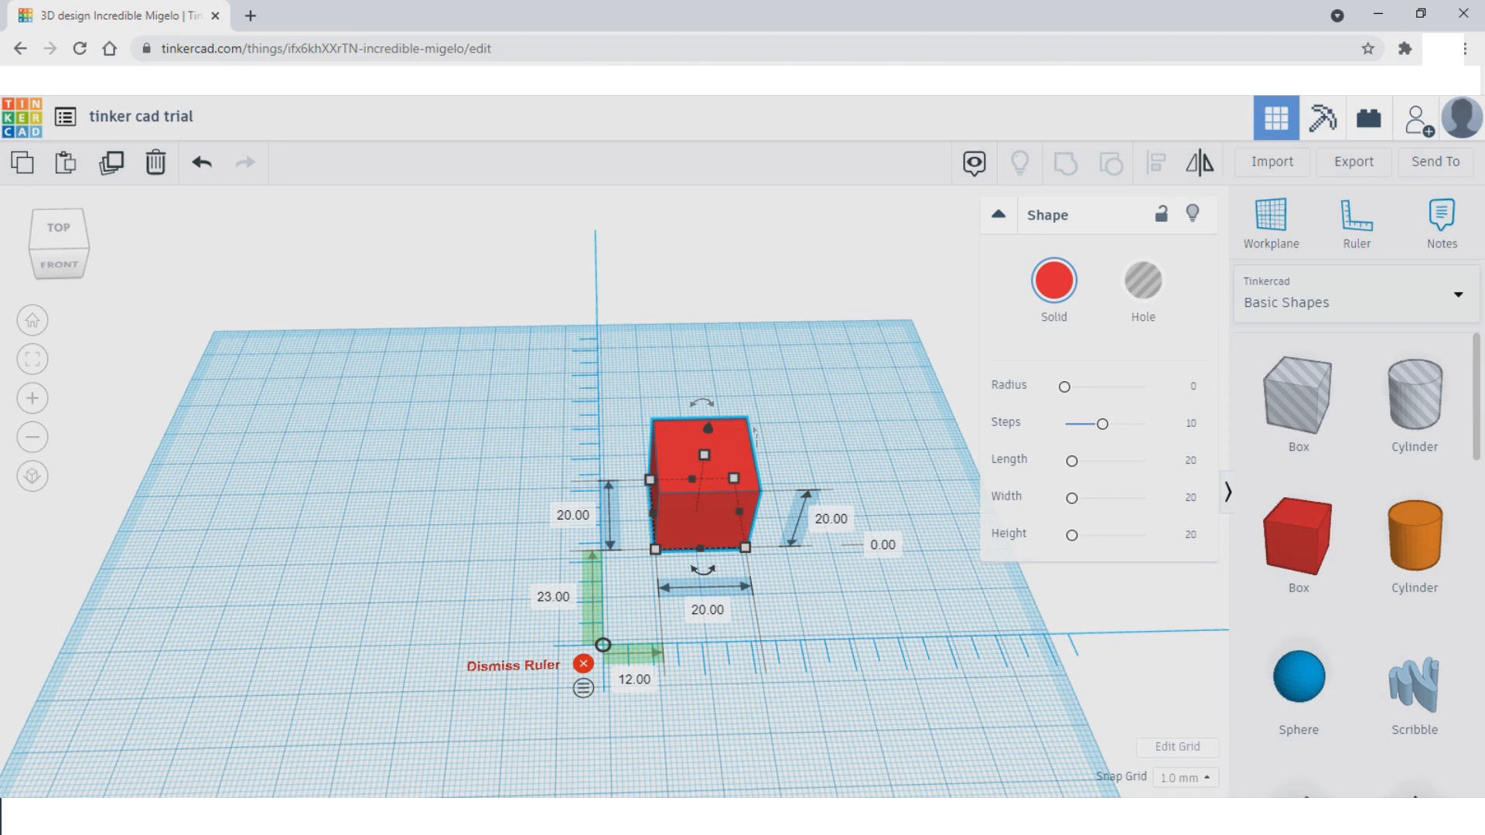
Dismiss the ruler and place a note on the top face of the red box
left_click(583, 663)
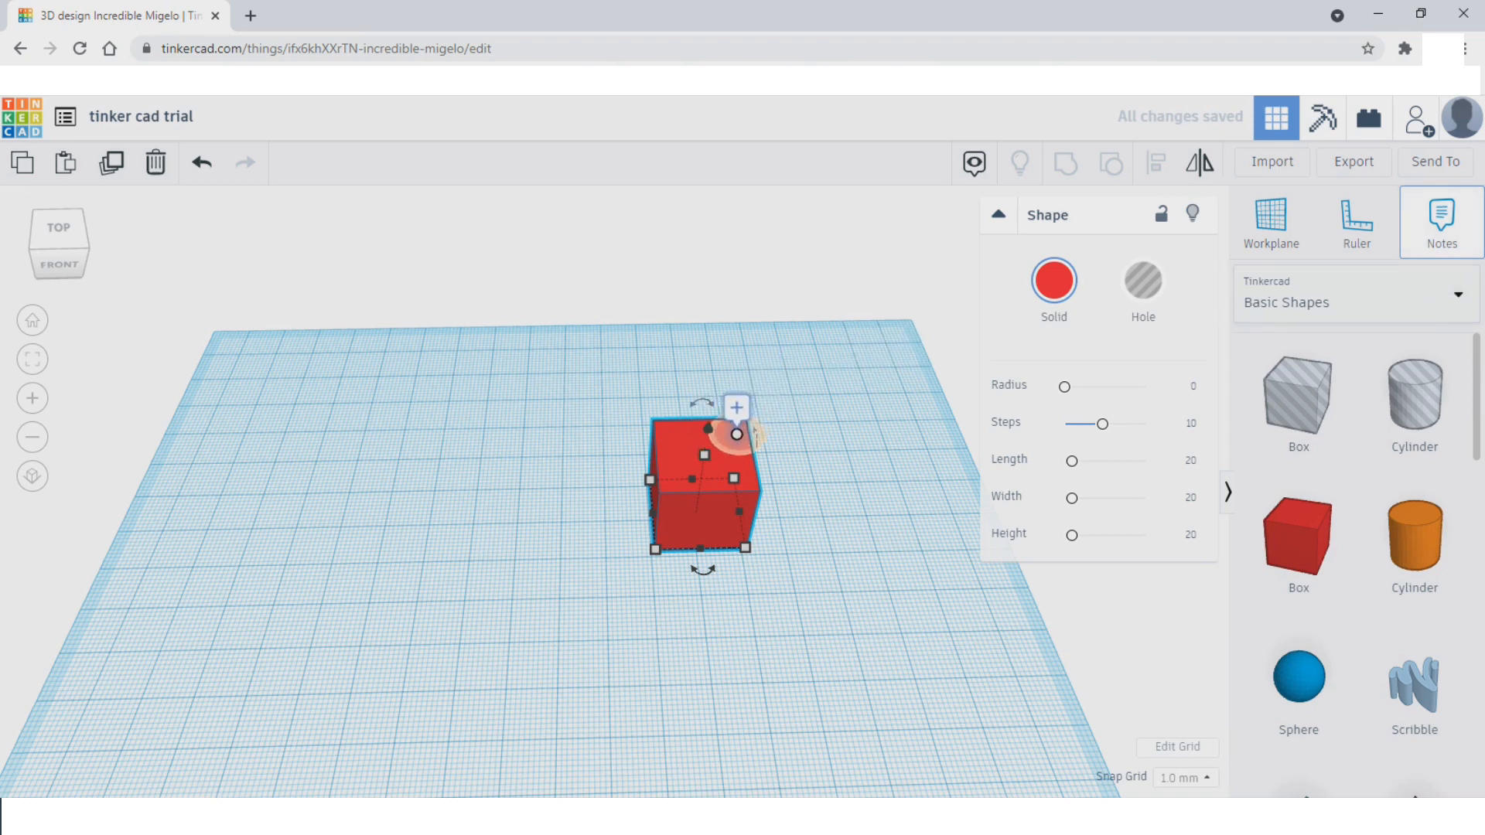
left_click(737, 435)
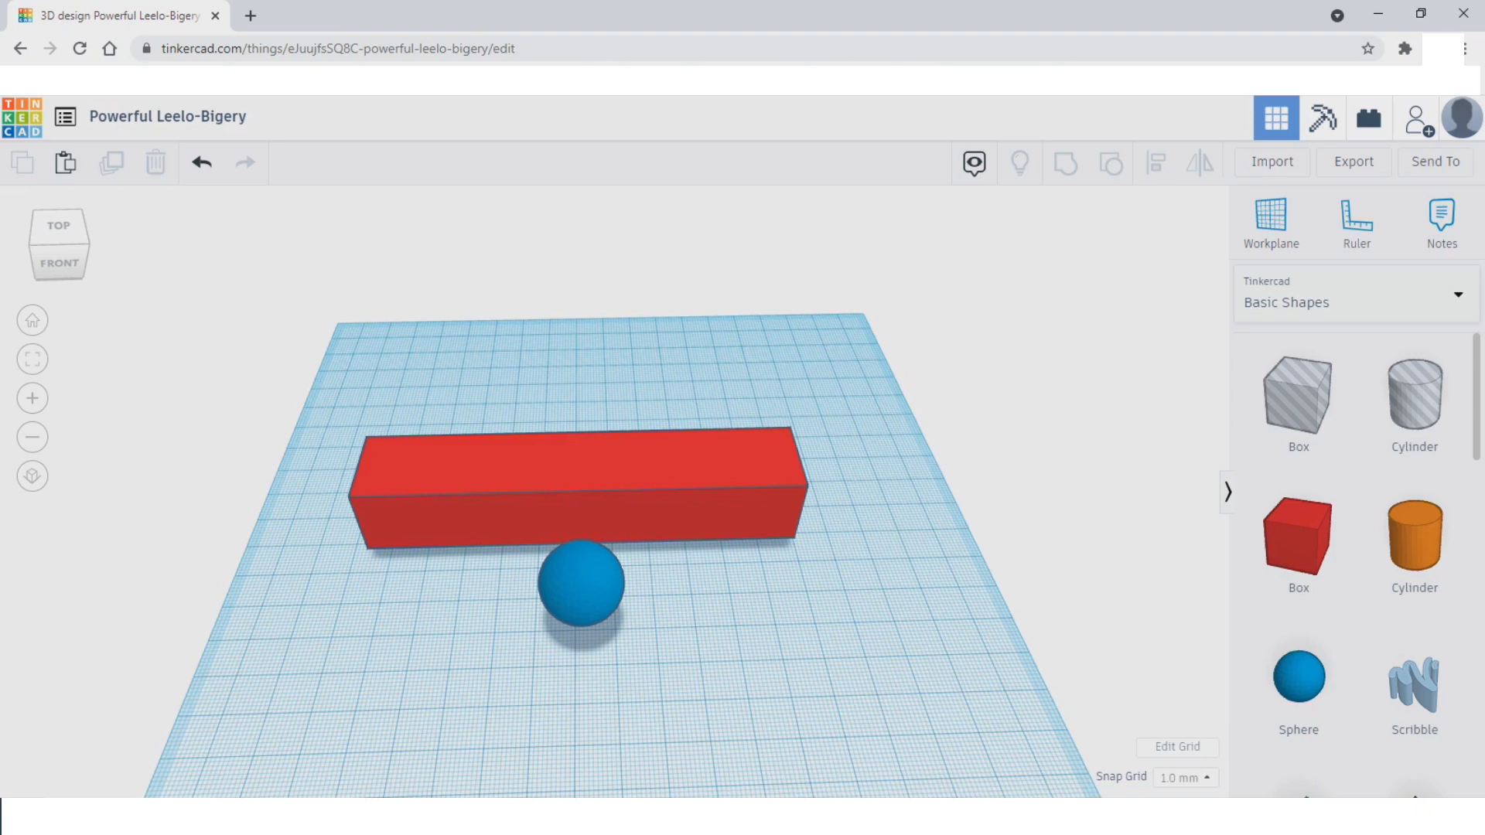
right_click_drag(619, 387, 604, 479)
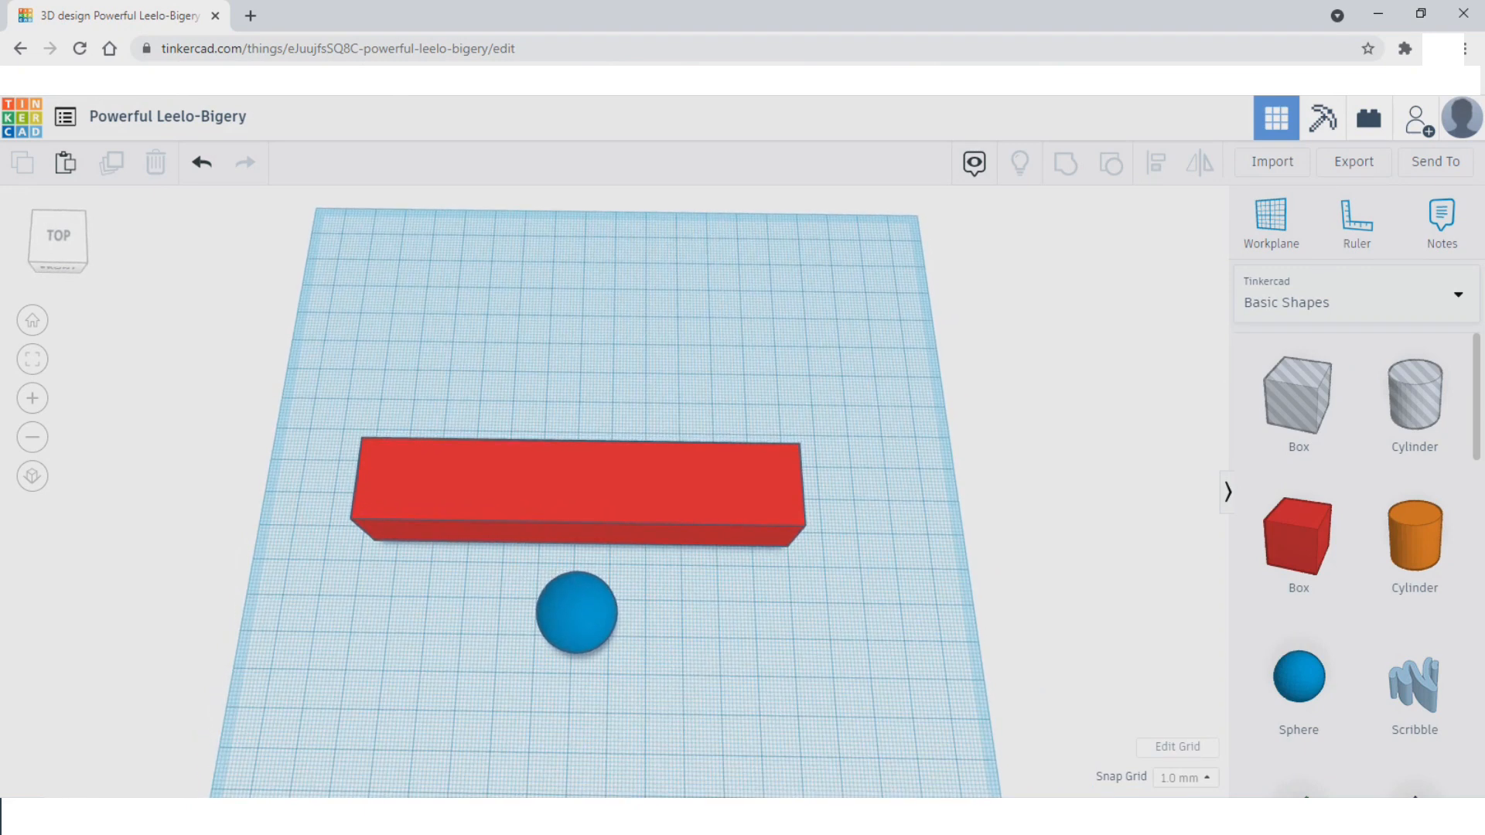